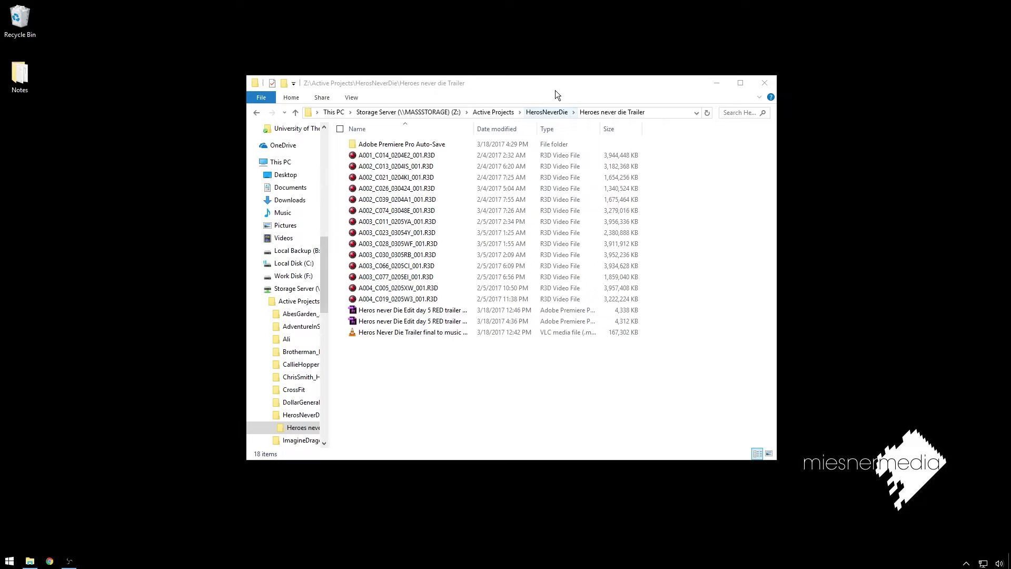
# - Drag the Heroes never die Trailer folder window to the right, then switch to Chrome
pyautogui.moveTo(585, 90); pyautogui.dragTo(719, 76)
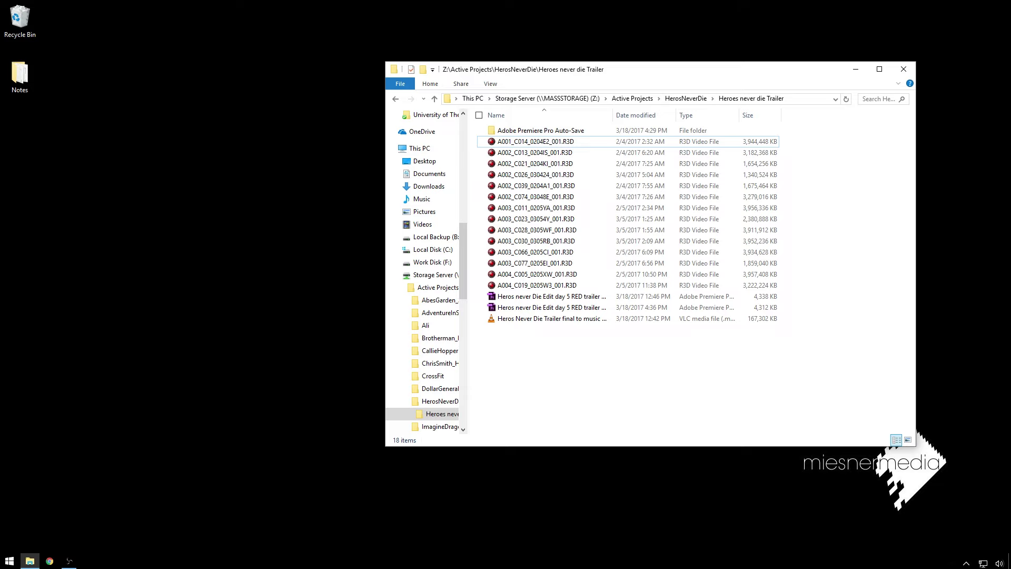
pyautogui.click(50, 561)
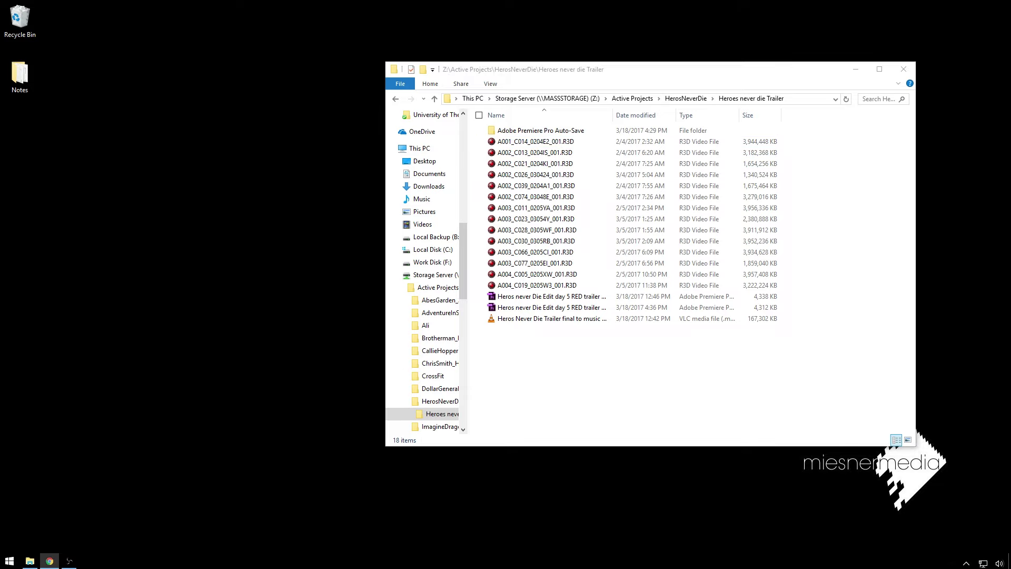
# - Search YouTube for 'christopher nolan dunkirk', then minimize Chrome
pyautogui.write('youtube.com')
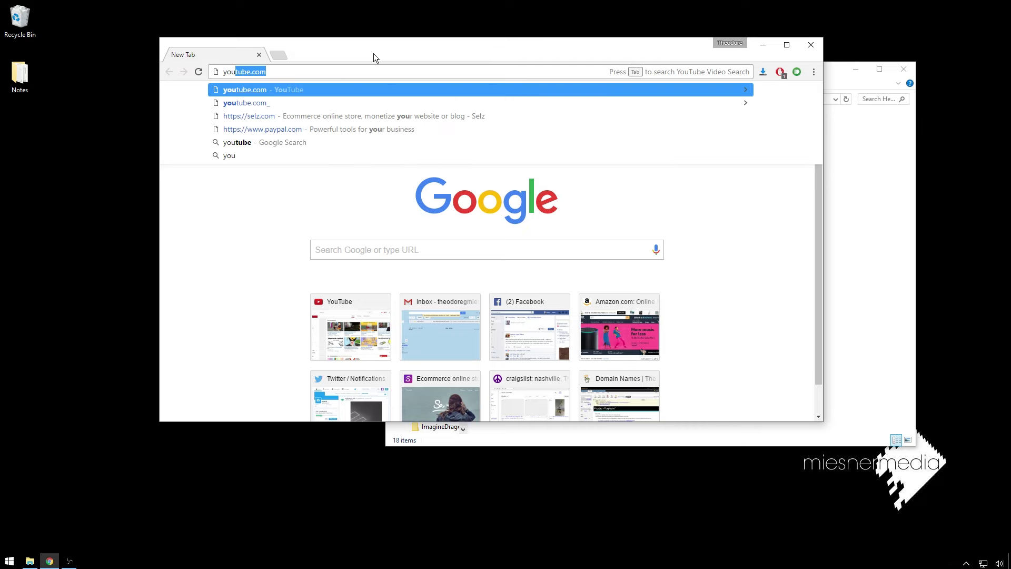
pyautogui.press('Return')
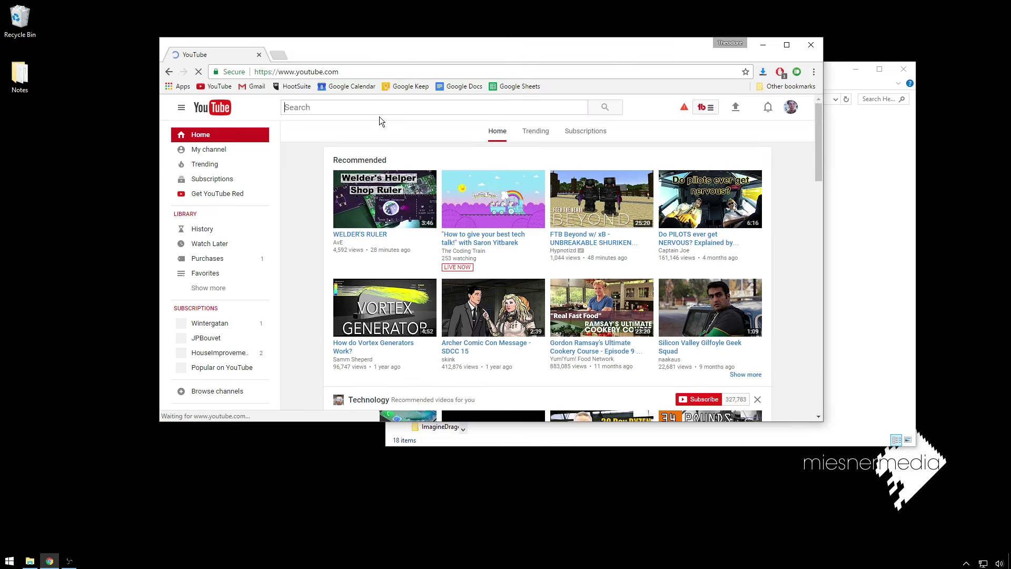
pyautogui.write('christ')
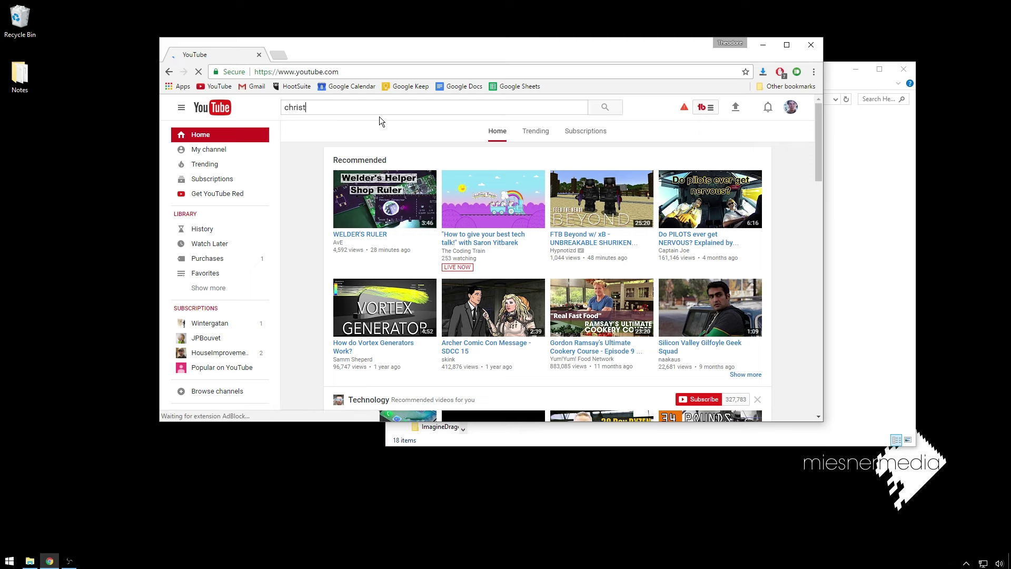
pyautogui.write('opher no')
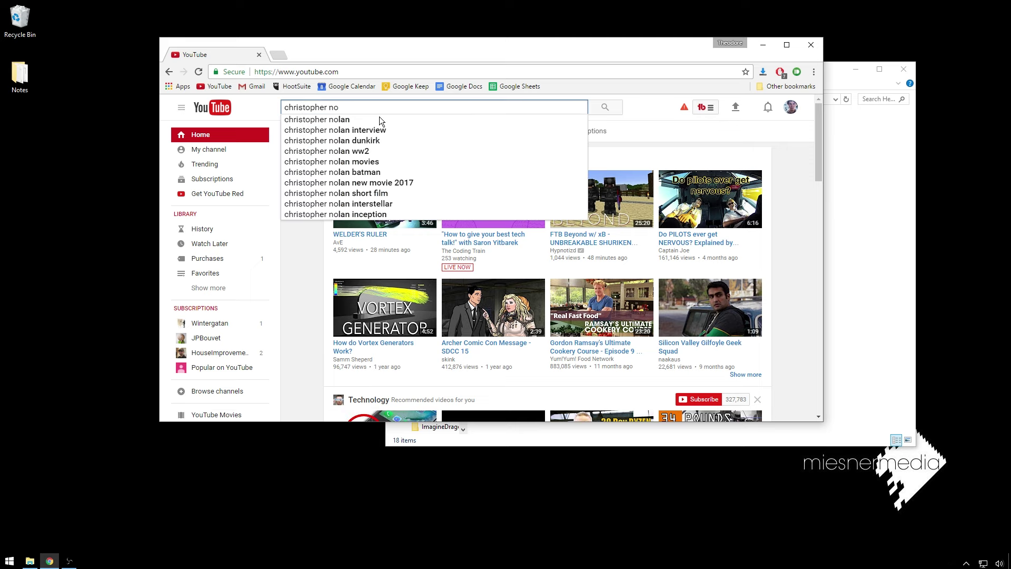
pyautogui.press('Down')
pyautogui.press('Down')
pyautogui.press('Down')
pyautogui.press('Return')
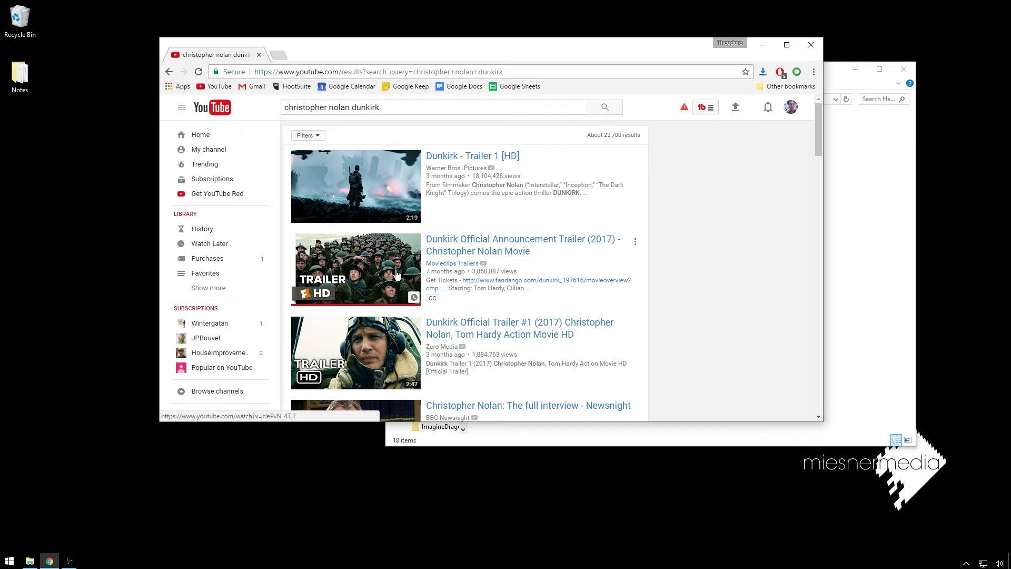
pyautogui.click(759, 46)
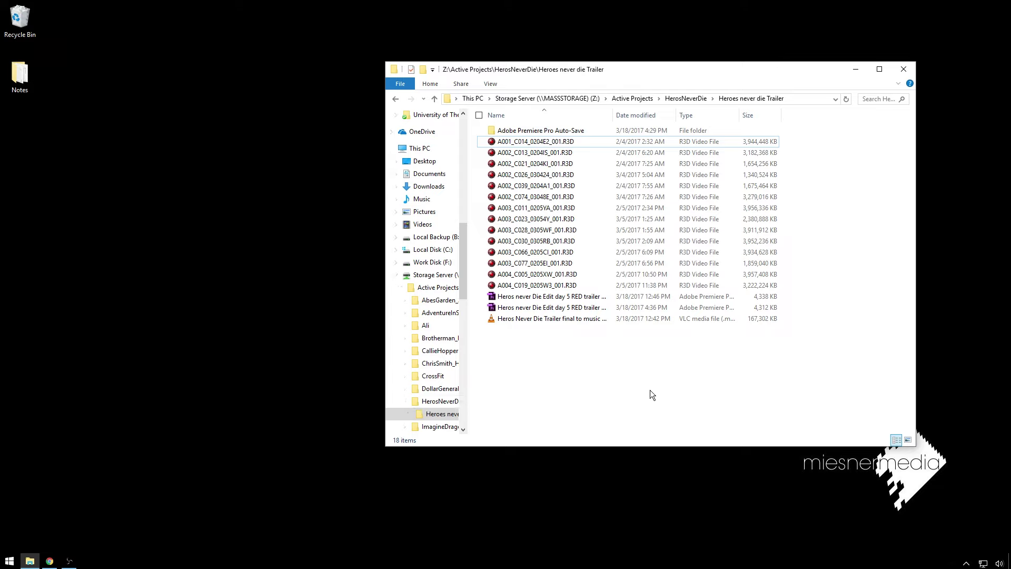
# - Widen the Name column, select the theo_PR01.prproj project, and move the folder window aside
pyautogui.doubleClick(613, 115)
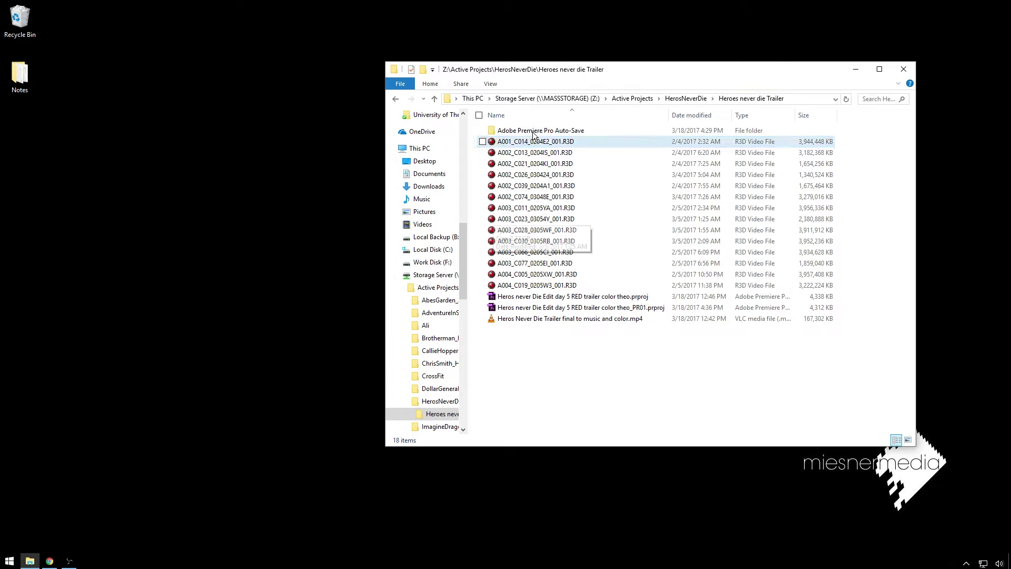
pyautogui.click(529, 308)
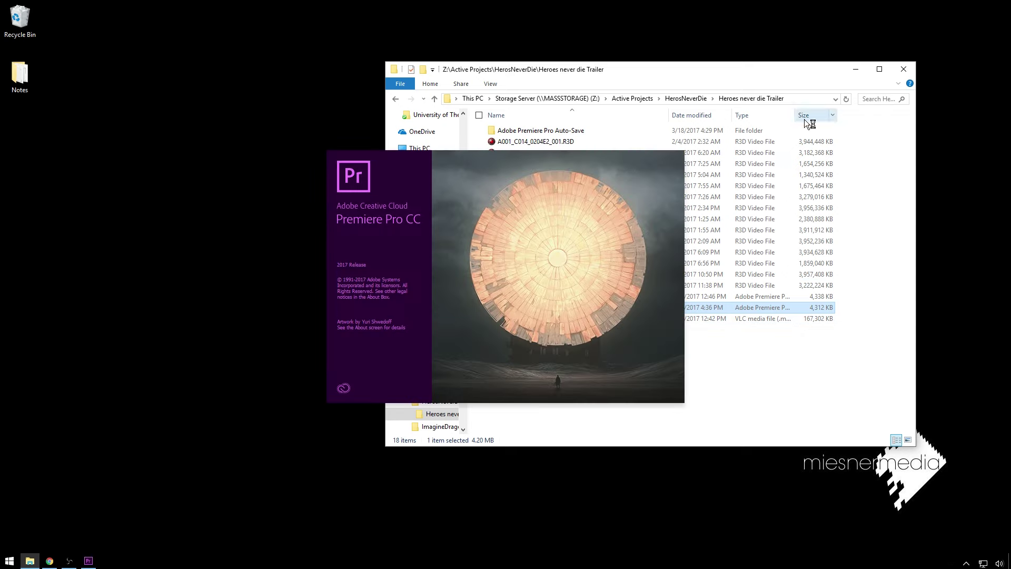
pyautogui.moveTo(810, 68); pyautogui.dragTo(841, 67)
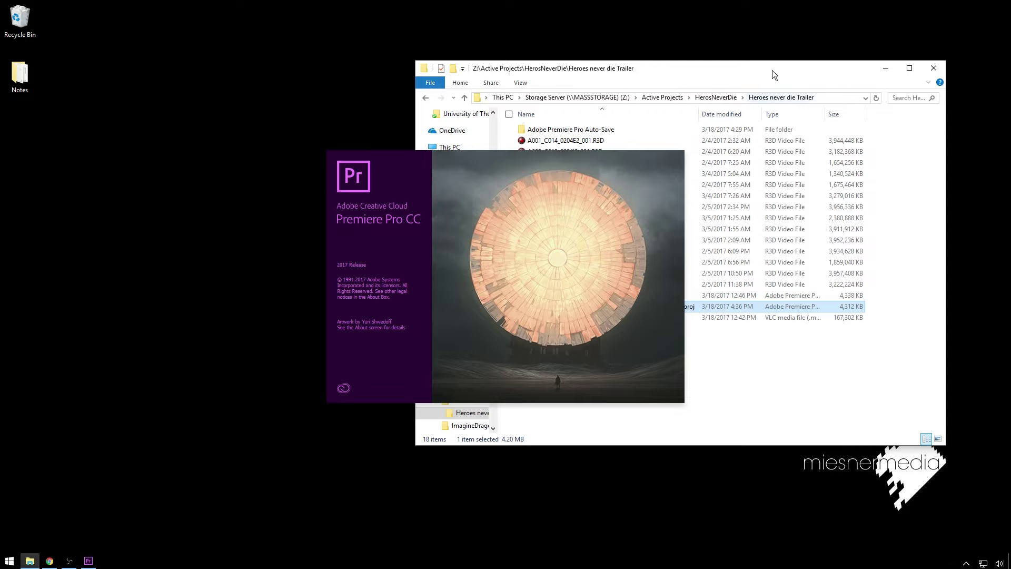
pyautogui.moveTo(772, 70); pyautogui.dragTo(404, 67)
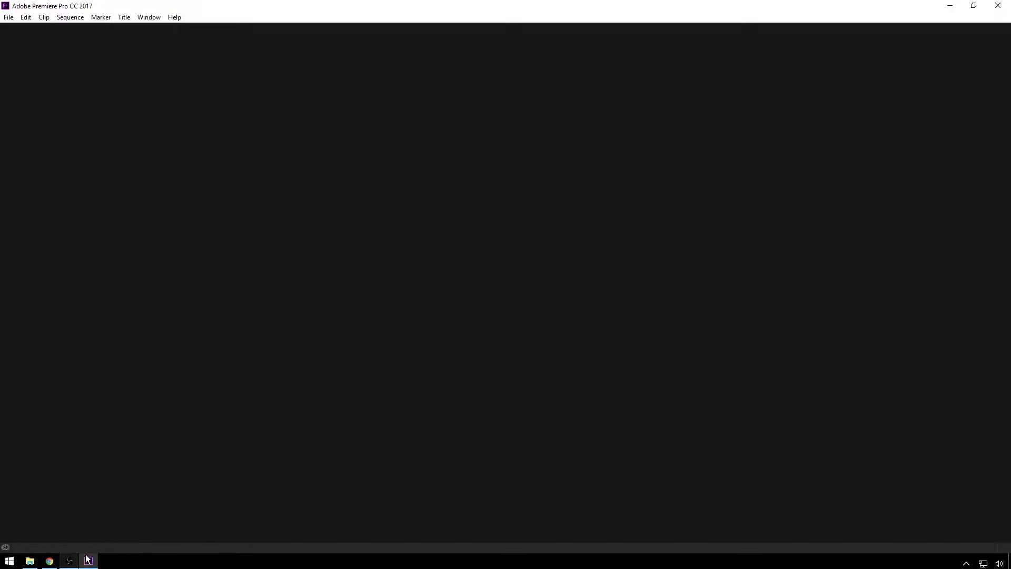
# - Bring Premiere Pro forward and choose Offline All for the missing proxy clips
pyautogui.moveTo(88, 559)
pyautogui.click(127, 502)
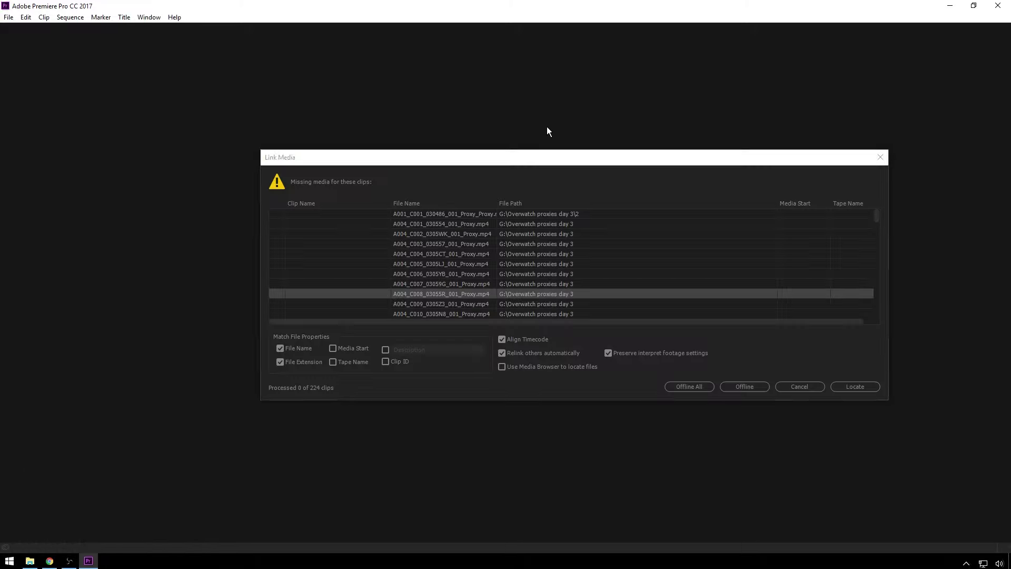
pyautogui.scroll(-20, 504, 254)
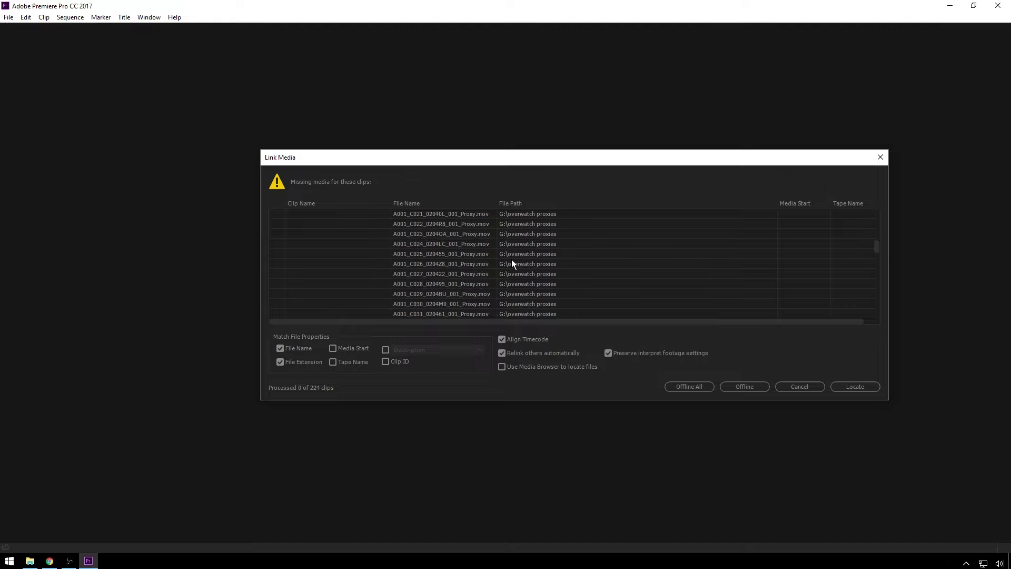
pyautogui.scroll(20, 531, 242)
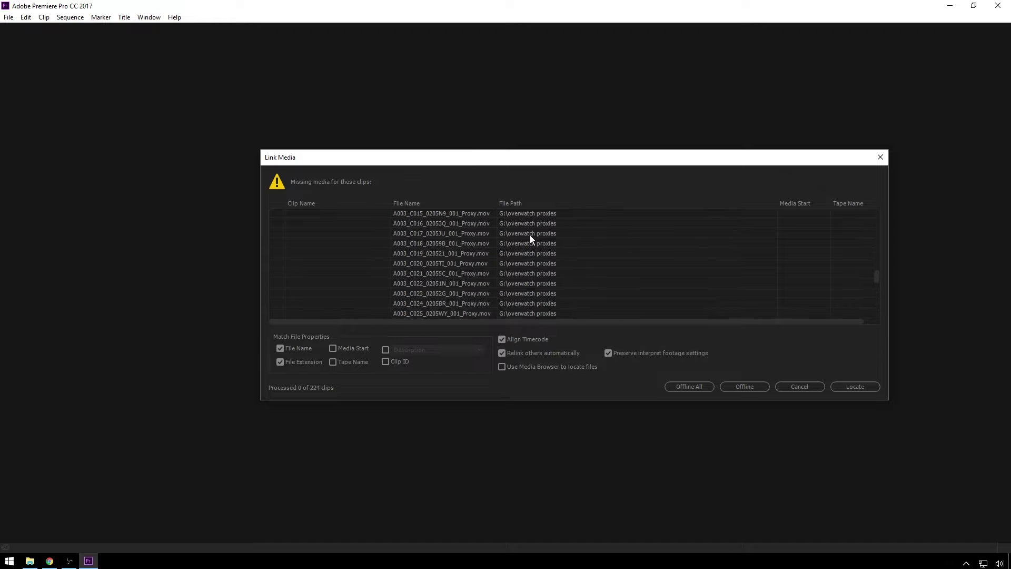
pyautogui.click(705, 387)
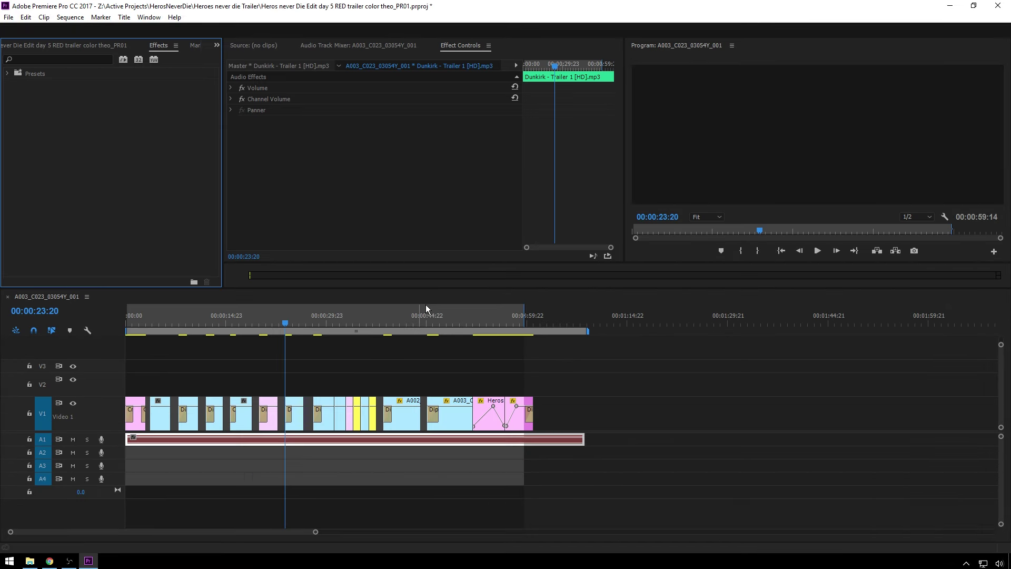
# - Scrub back to 00:00:09:20 and open the A002_C039 clip on V1
pyautogui.moveTo(256, 322); pyautogui.dragTo(239, 323)
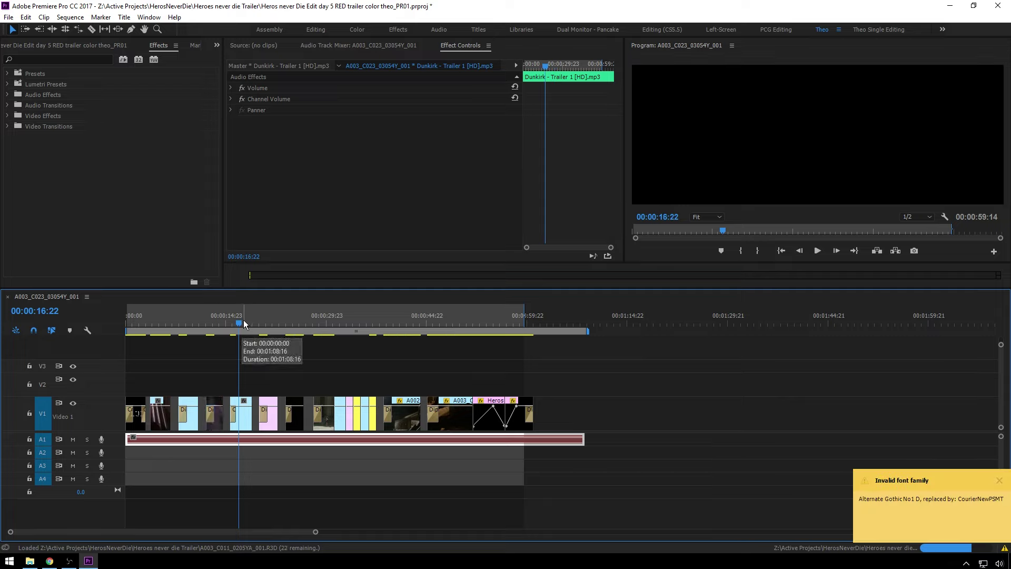
pyautogui.moveTo(246, 330); pyautogui.dragTo(220, 331)
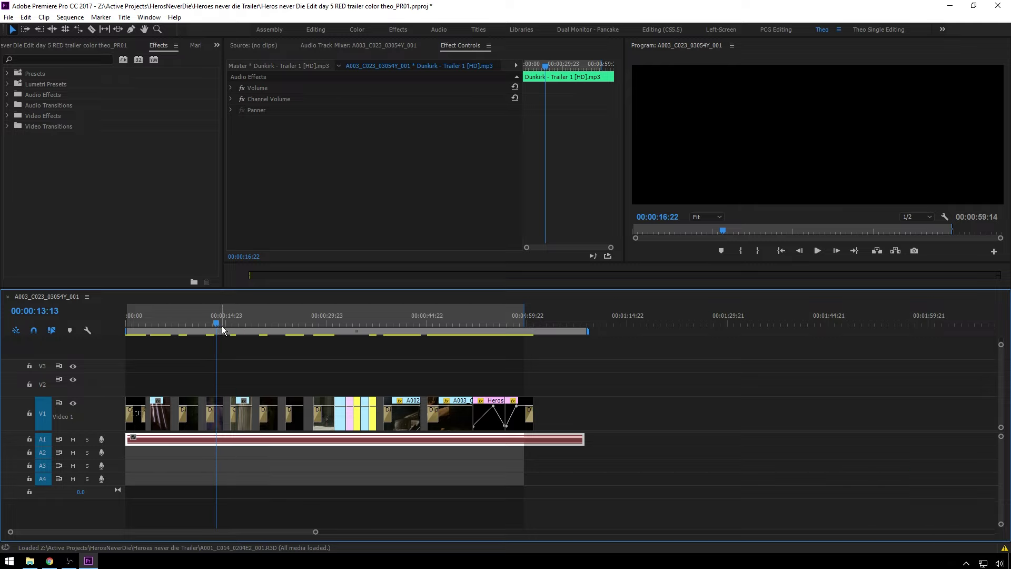
pyautogui.moveTo(222, 330); pyautogui.dragTo(193, 330)
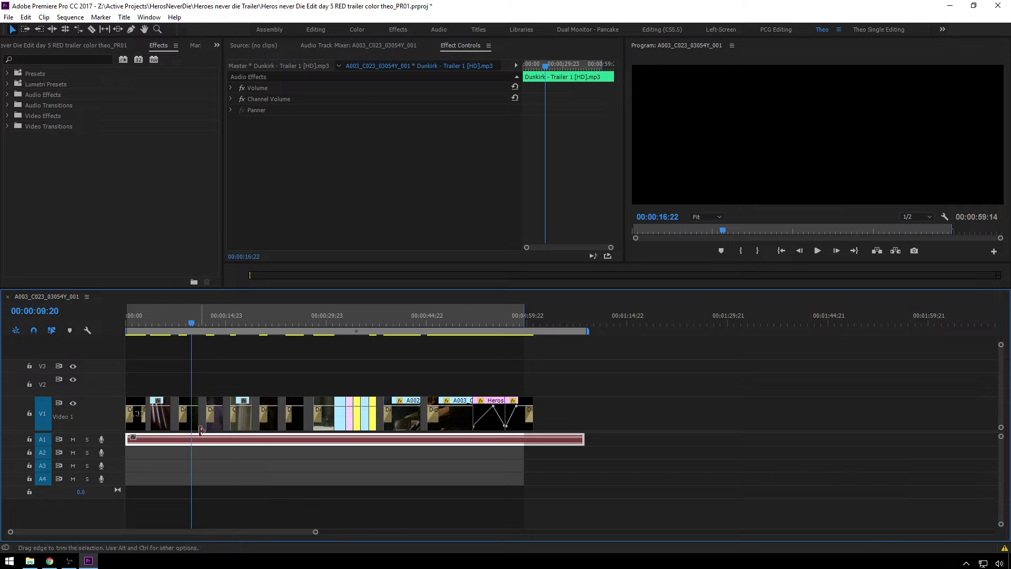
pyautogui.click(193, 422)
pyautogui.doubleClick(193, 421)
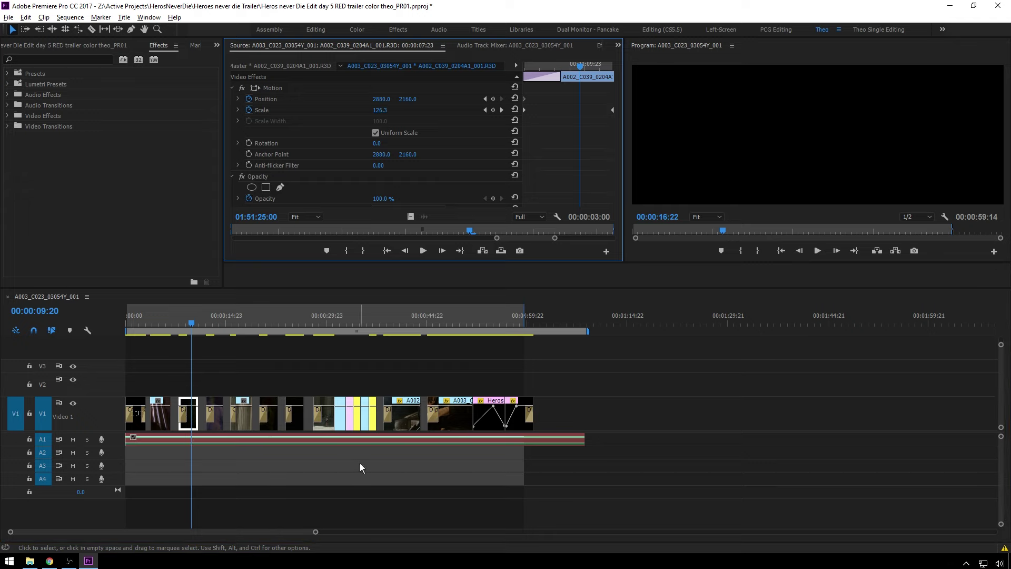
# - Delete the Dunkirk trailer audio clip from A1 and zoom the timeline out
pyautogui.click(356, 439)
pyautogui.press('Delete')
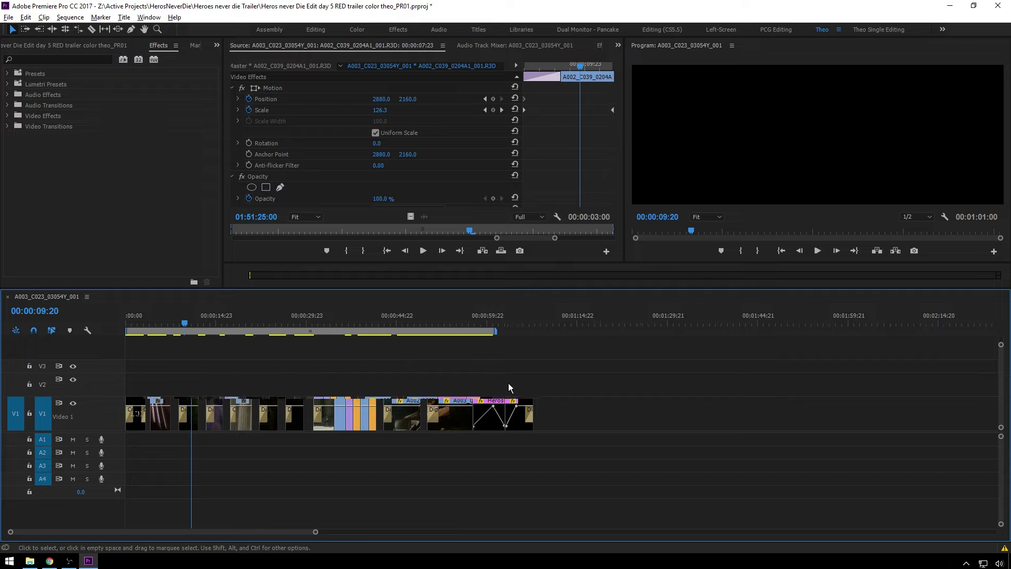
pyautogui.press('-')
pyautogui.moveTo(295, 318); pyautogui.dragTo(291, 318)
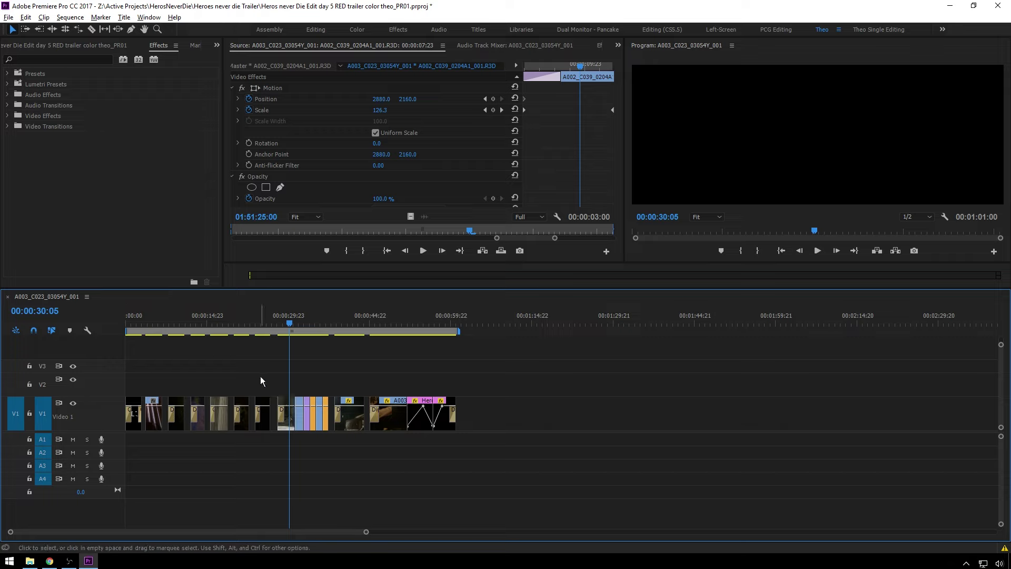
pyautogui.press('\\')
pyautogui.press('-')
pyautogui.moveTo(322, 322); pyautogui.dragTo(349, 358)
pyautogui.press('\\')
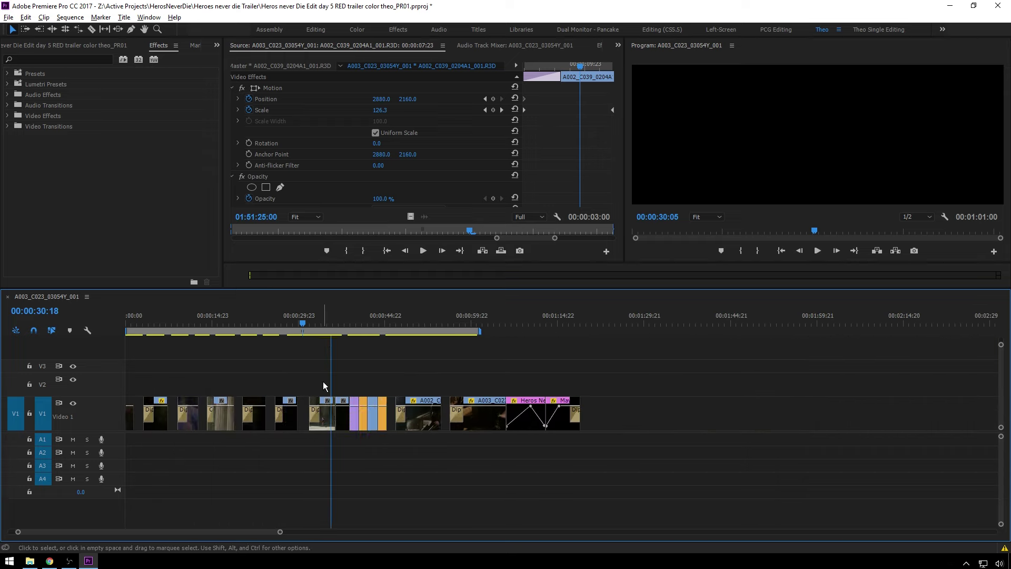
pyautogui.press('space')
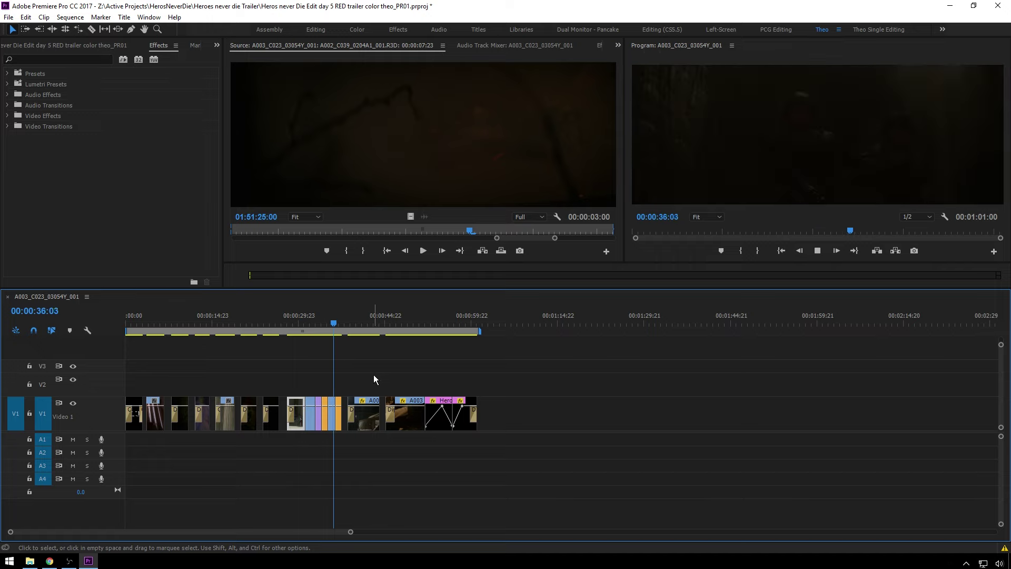
pyautogui.press('space')
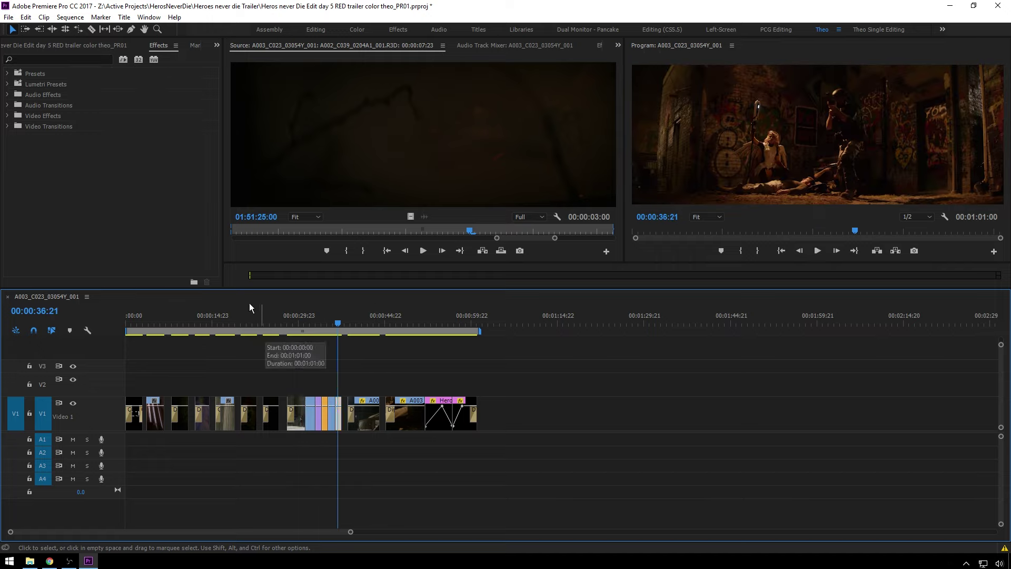
pyautogui.click(251, 317)
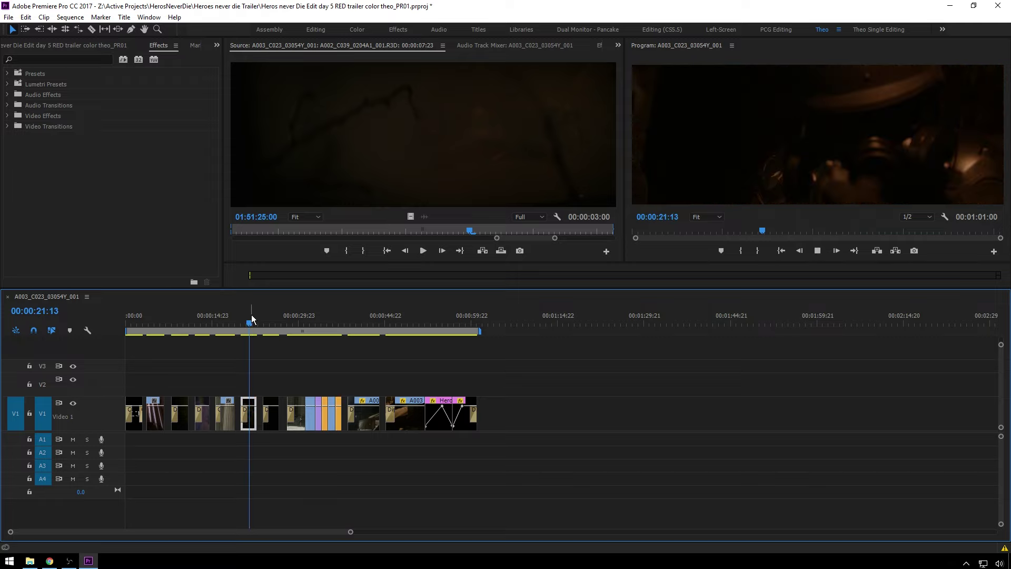
pyautogui.press('space')
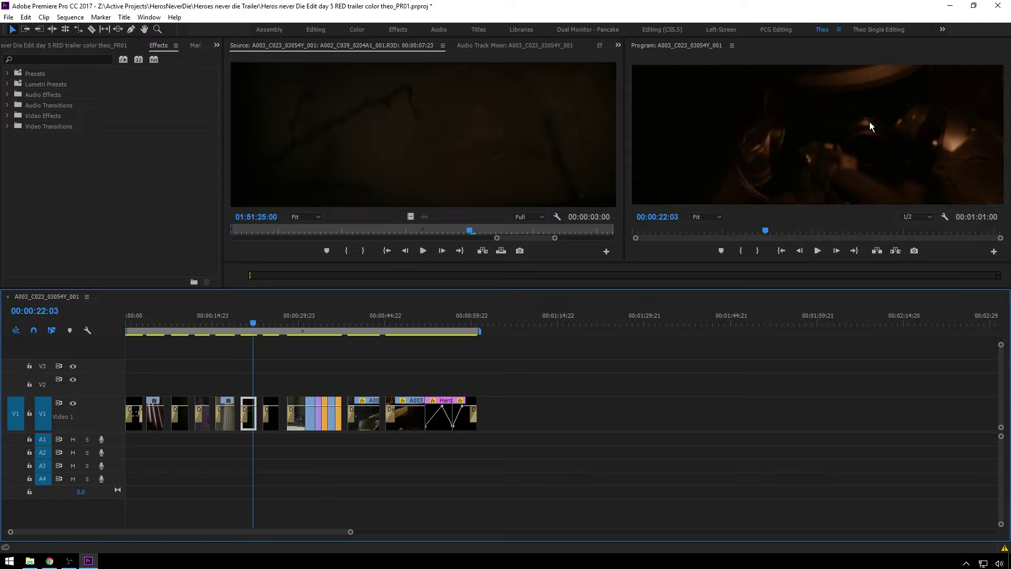
pyautogui.moveTo(237, 323); pyautogui.dragTo(205, 316)
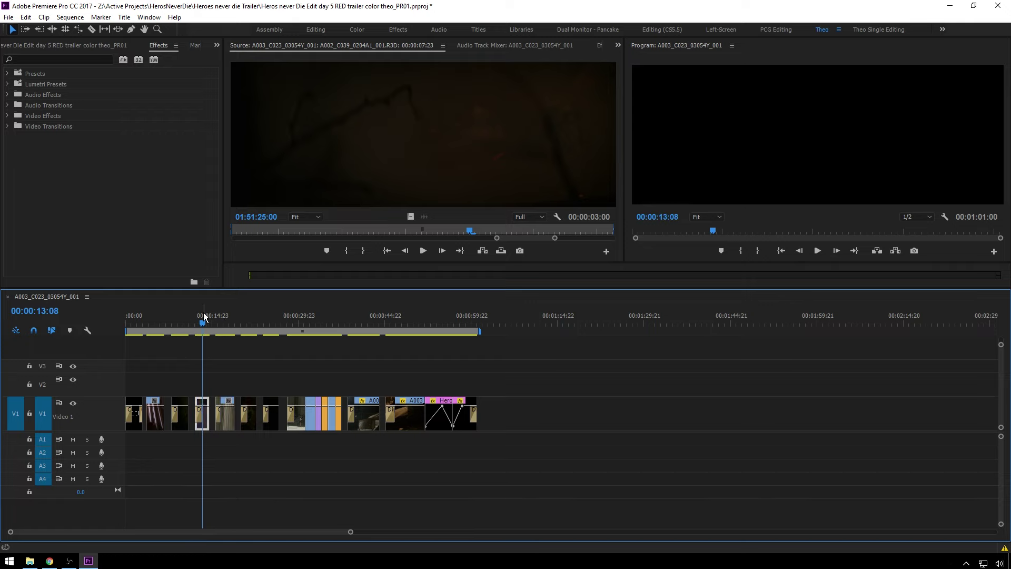
pyautogui.click(324, 347)
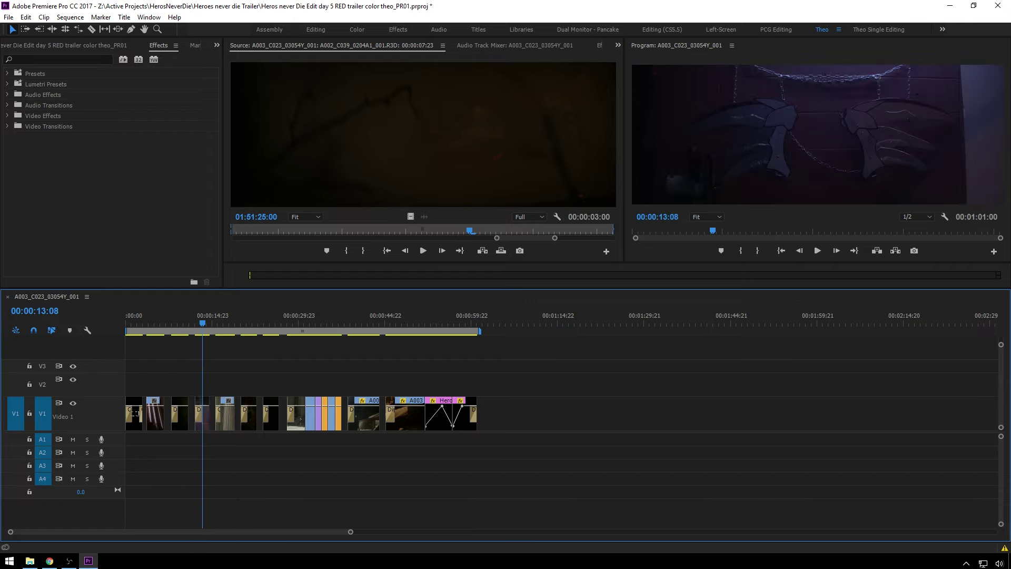
pyautogui.click(9, 17)
# - Start a Final Cut Pro XML export and browse to the Heroes never die Trailer folder
pyautogui.moveTo(71, 311)
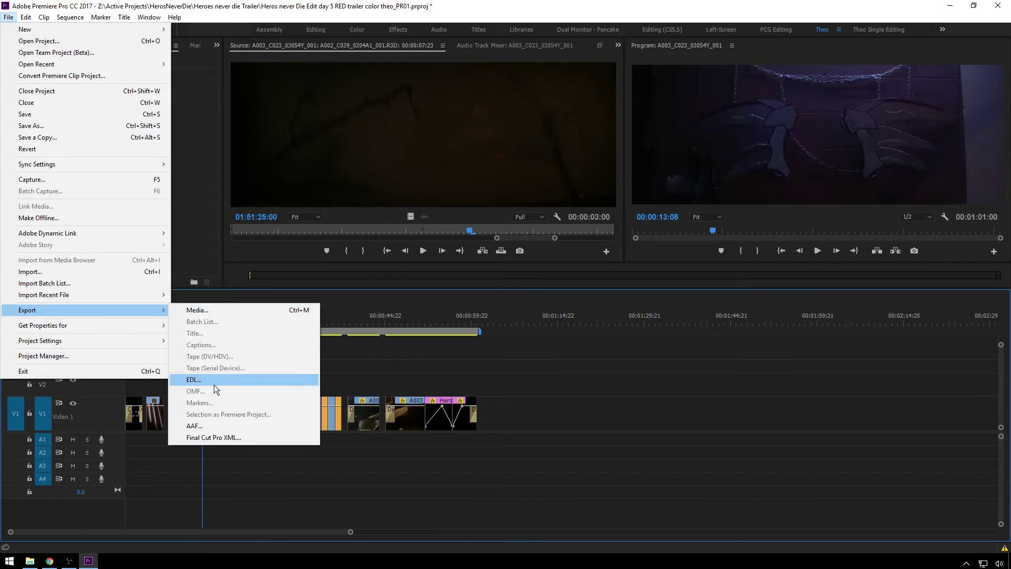
pyautogui.click(200, 439)
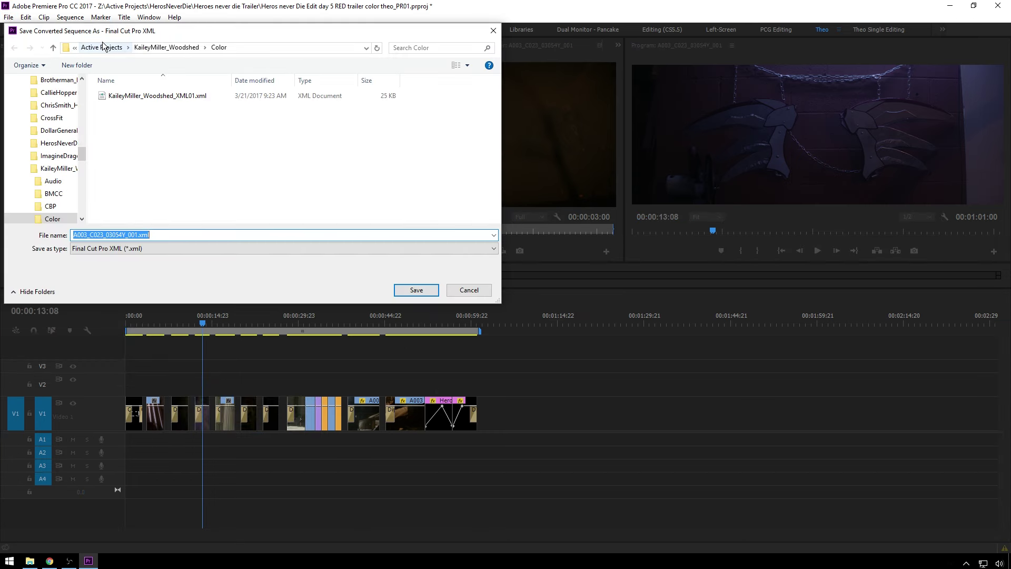
pyautogui.click(99, 49)
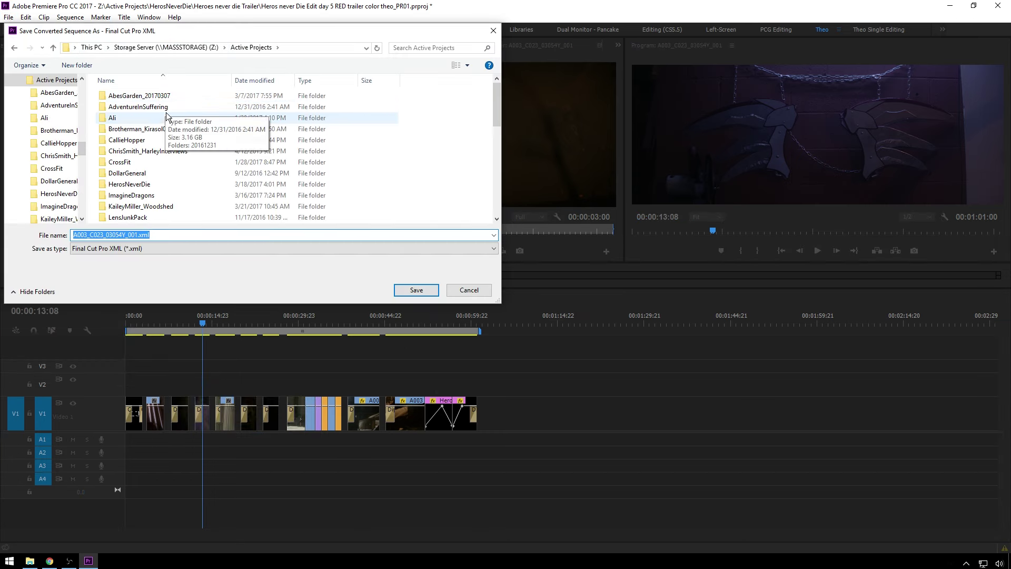
pyautogui.scroll(-8, 175, 146)
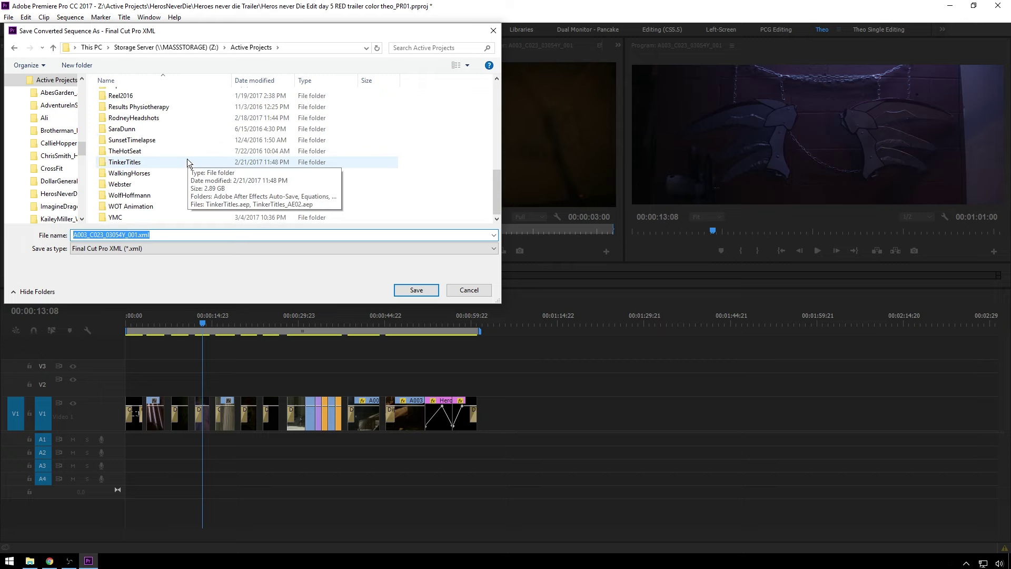
pyautogui.scroll(4, 179, 161)
pyautogui.scroll(4, 181, 150)
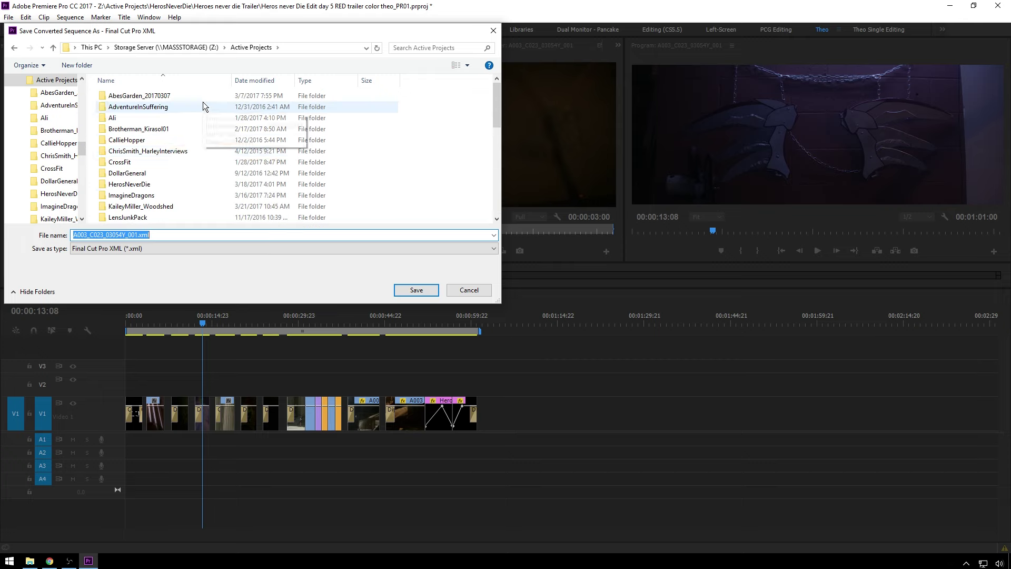
pyautogui.scroll(-5, 203, 137)
pyautogui.scroll(-3, 182, 166)
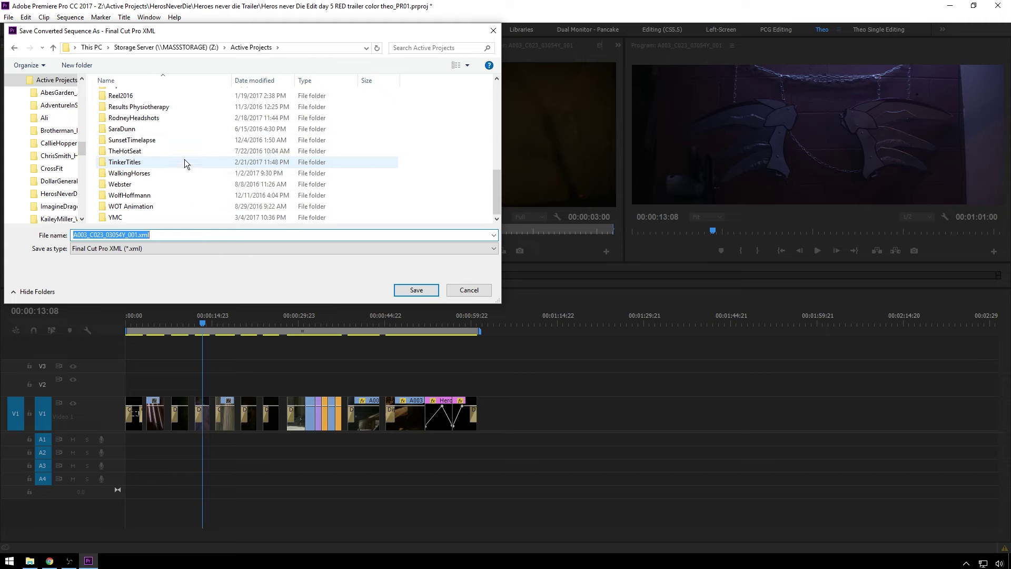
pyautogui.scroll(4, 195, 138)
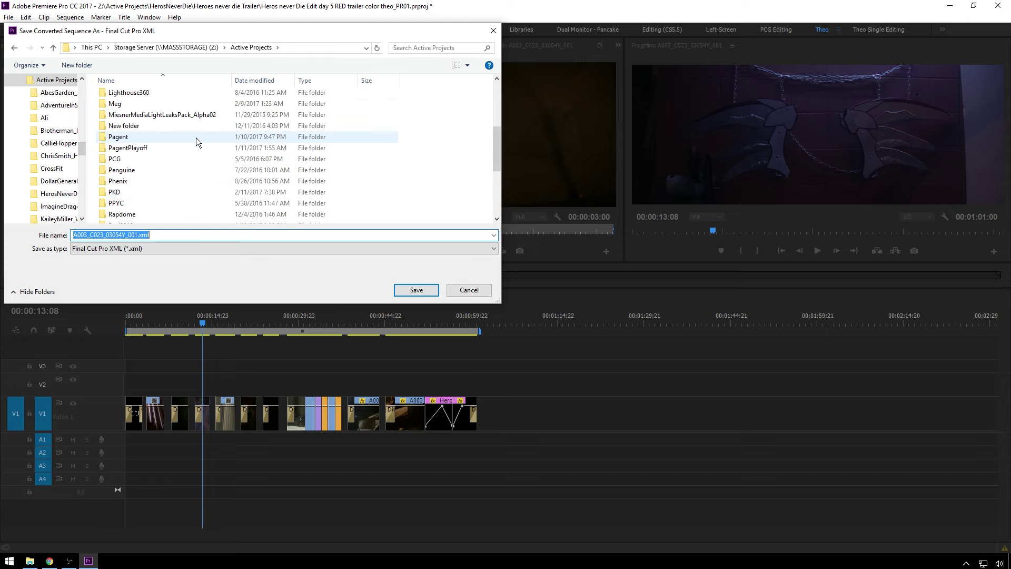
pyautogui.scroll(2, 196, 138)
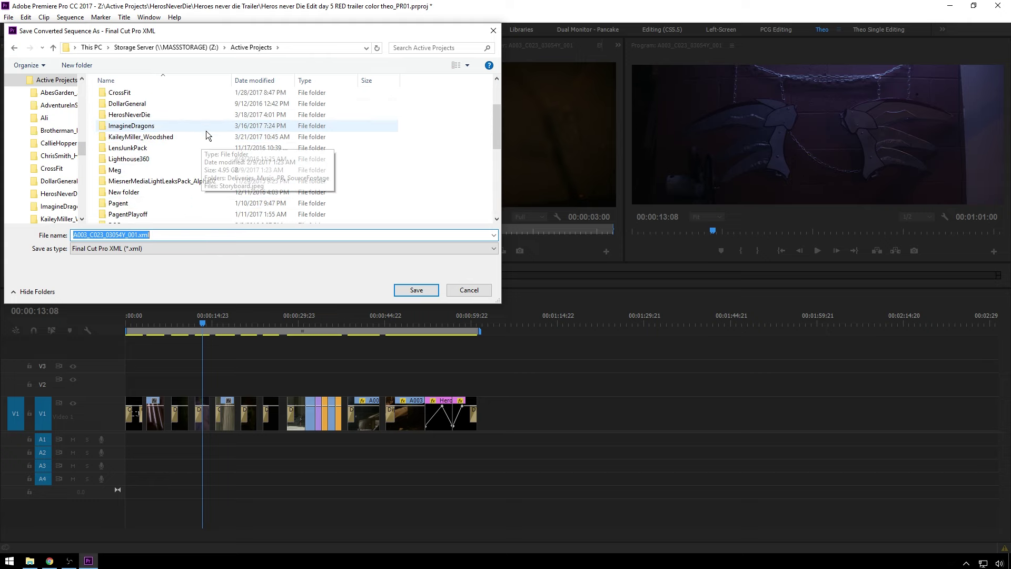
pyautogui.doubleClick(175, 116)
pyautogui.doubleClick(153, 97)
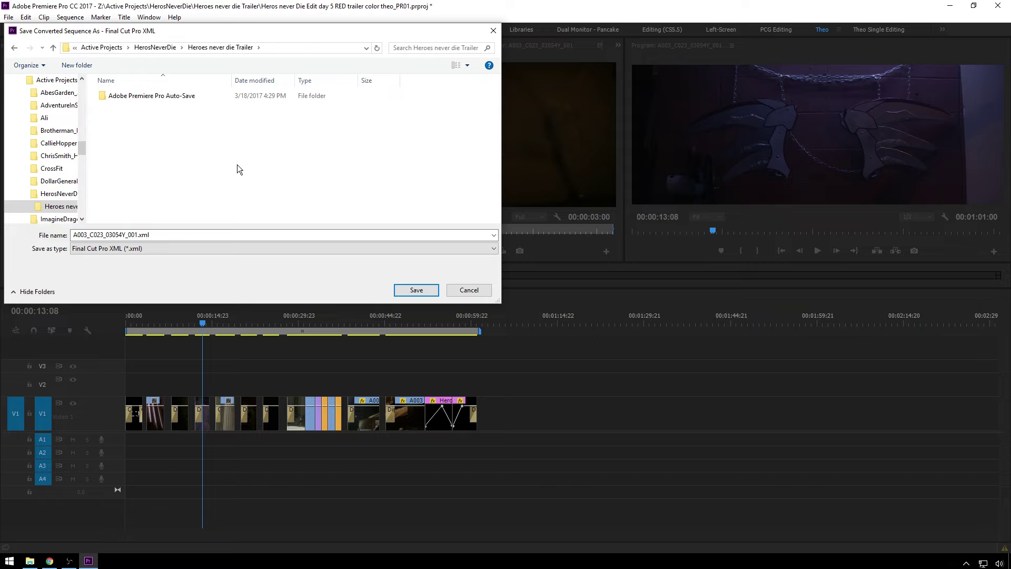
# - Create an XML folder, save HeroesNeverDie_Trailer_XML01 in it, and dismiss the translation report
pyautogui.hotkey('ctrl', 'shift', 'n')
pyautogui.write('XML')
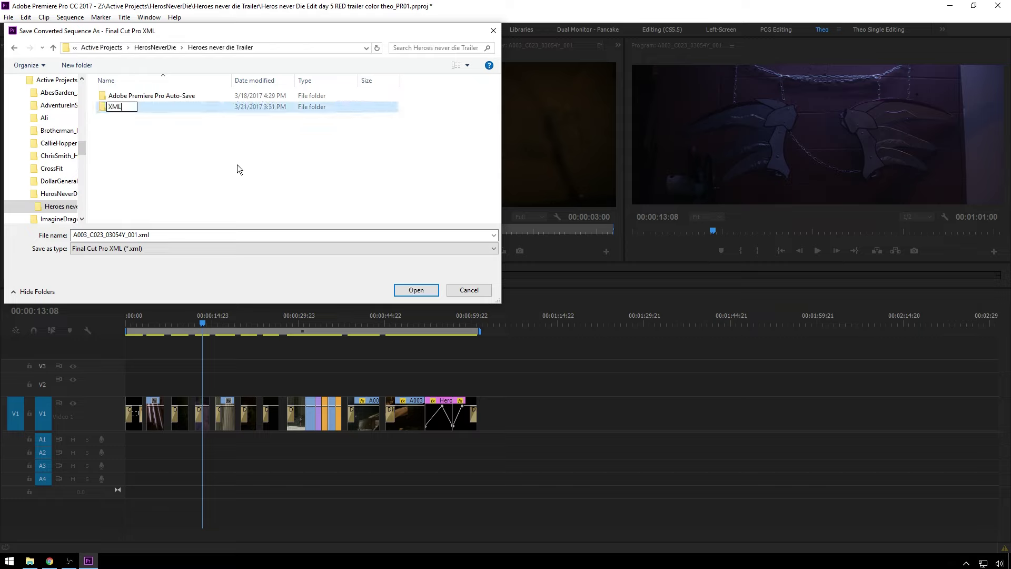
pyautogui.press('Return')
pyautogui.press('Return')
pyautogui.hotkey('alt', 'n')
pyautogui.write('HeroesNeverDie_Trailer_XML01')
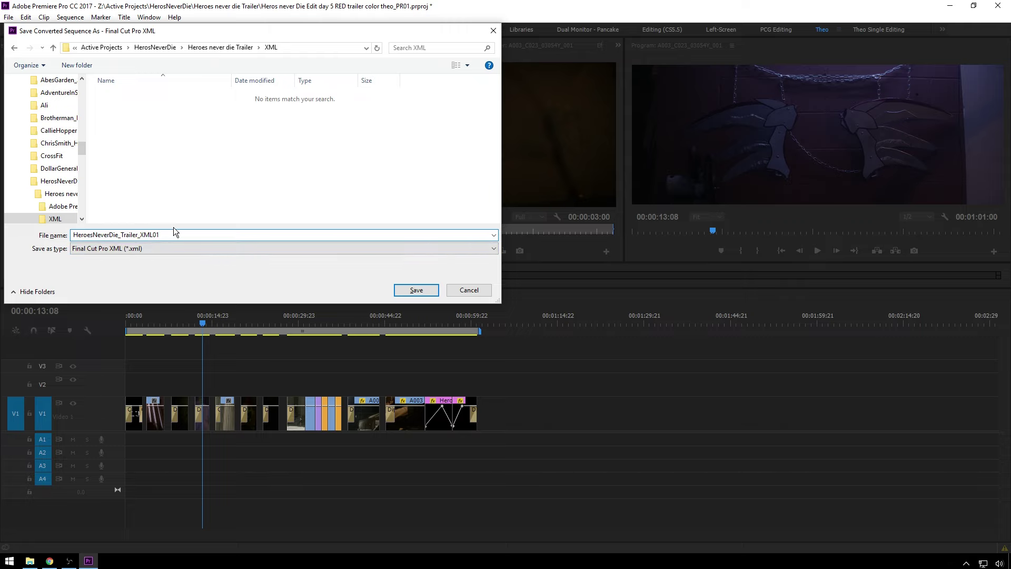
pyautogui.press('Return')
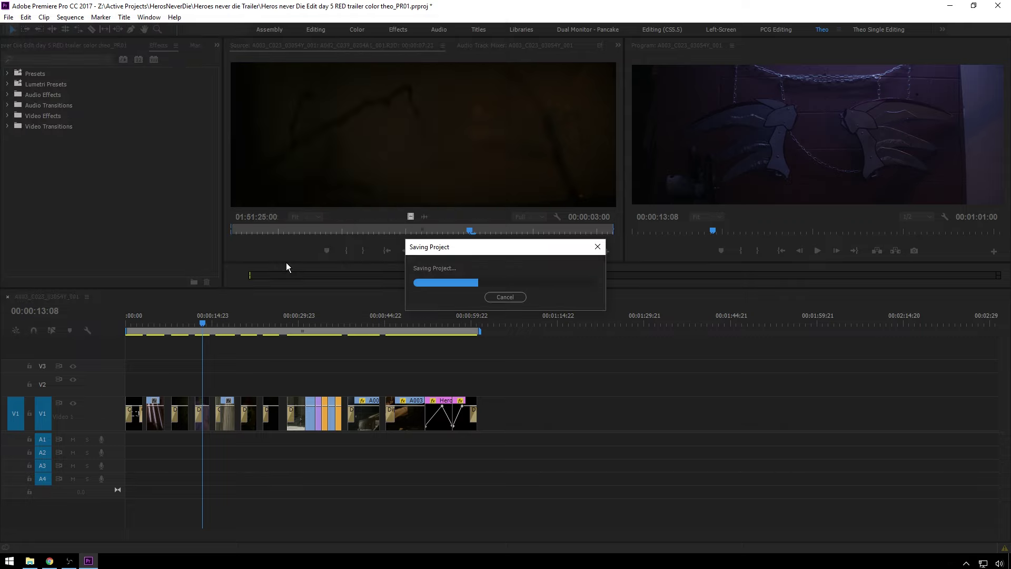
pyautogui.press('Return')
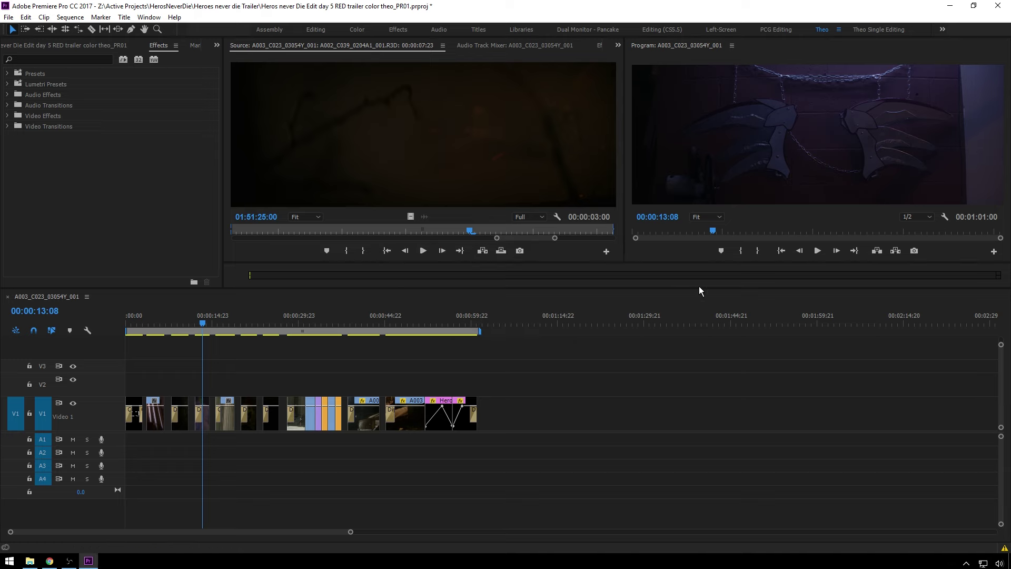
# - Minimize Premiere and Explorer, launch DaVinci Resolve from Start, and open Untitled Project
pyautogui.click(950, 6)
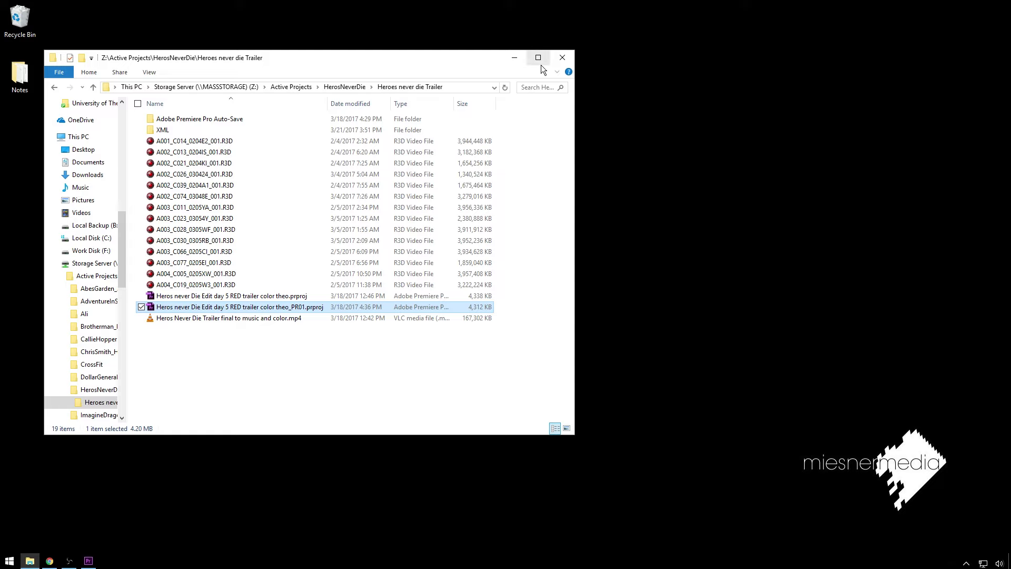
pyautogui.click(514, 58)
pyautogui.click(10, 561)
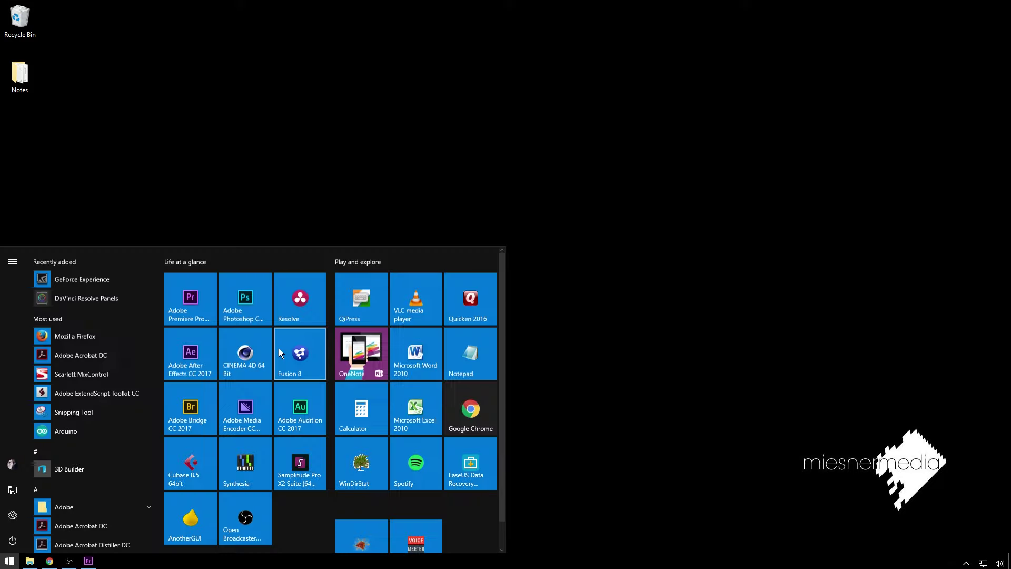
pyautogui.click(300, 302)
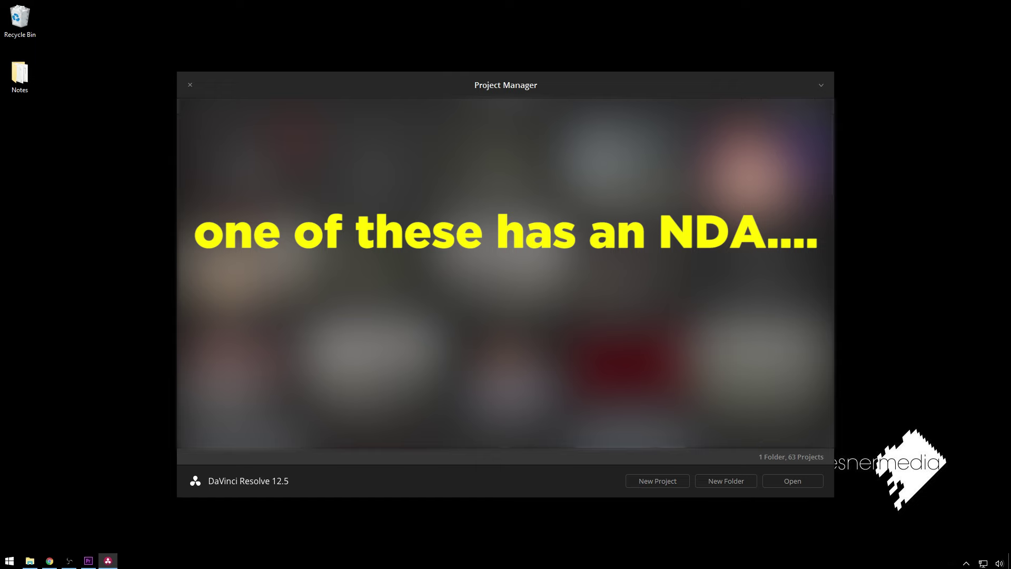
pyautogui.doubleClick(443, 174)
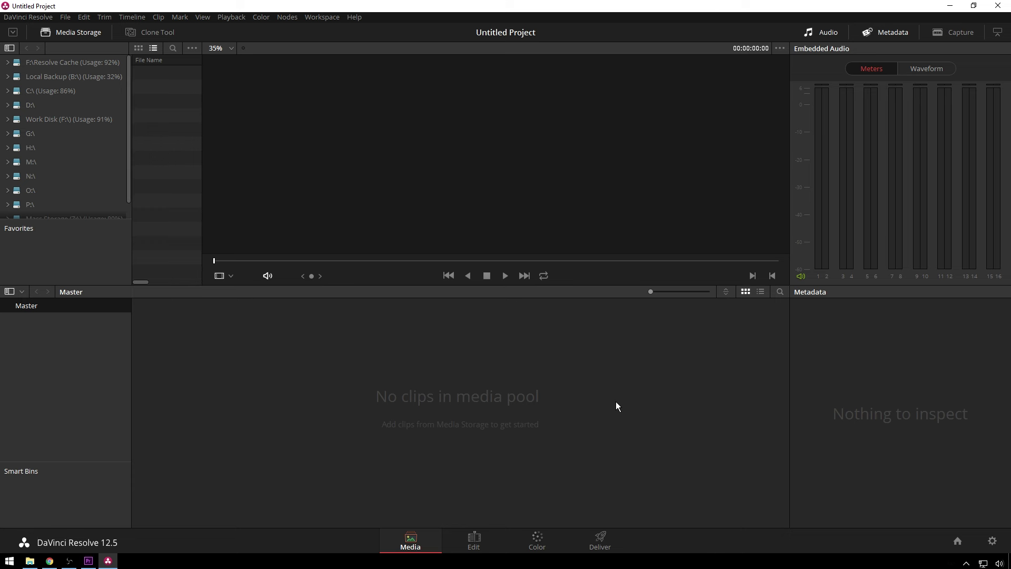
# - Start a timeline XML import and copy the trailer folder's path from Explorer
pyautogui.hotkey('ctrl', 'shift', 'i')
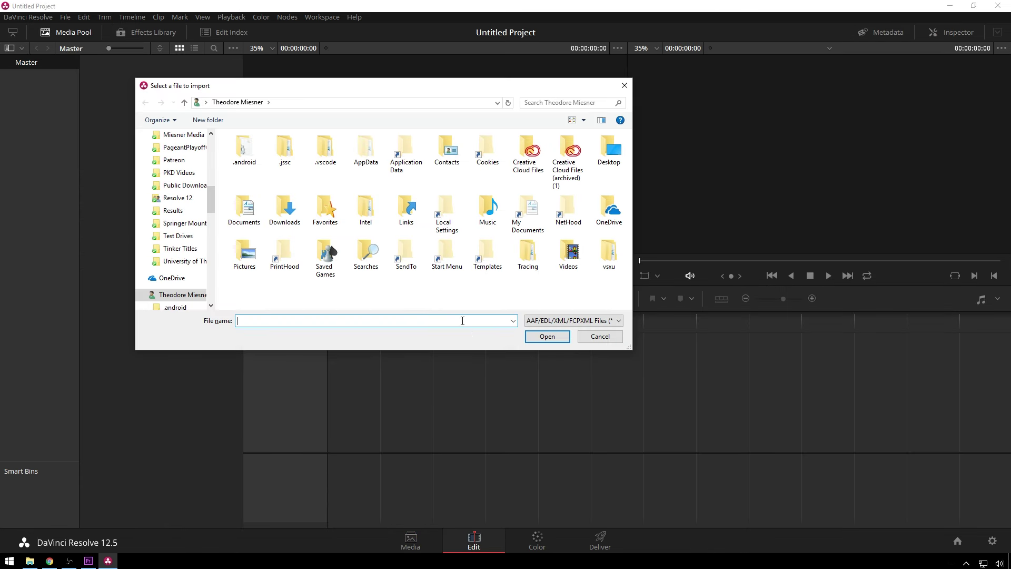
pyautogui.click(30, 560)
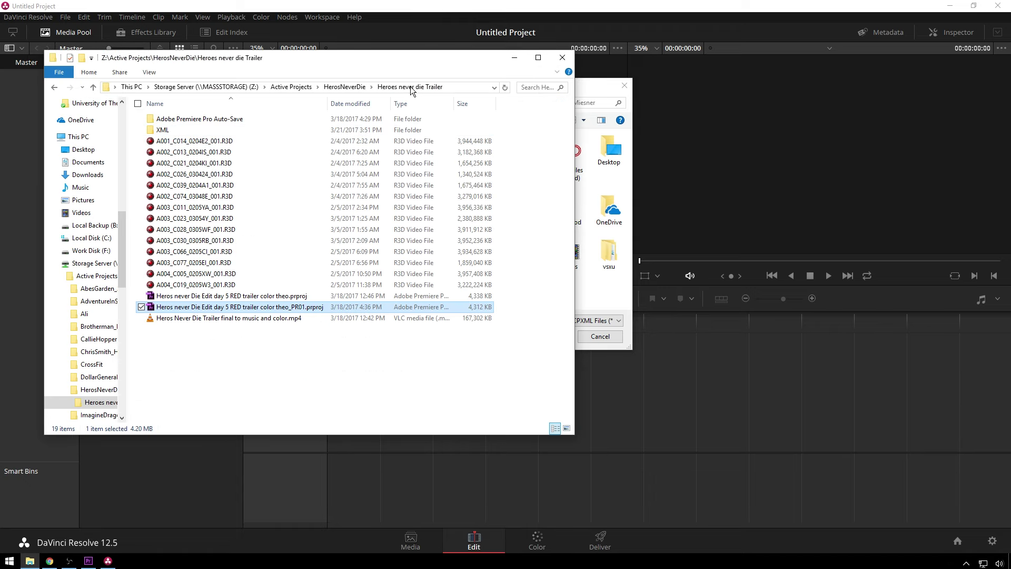
pyautogui.click(460, 87)
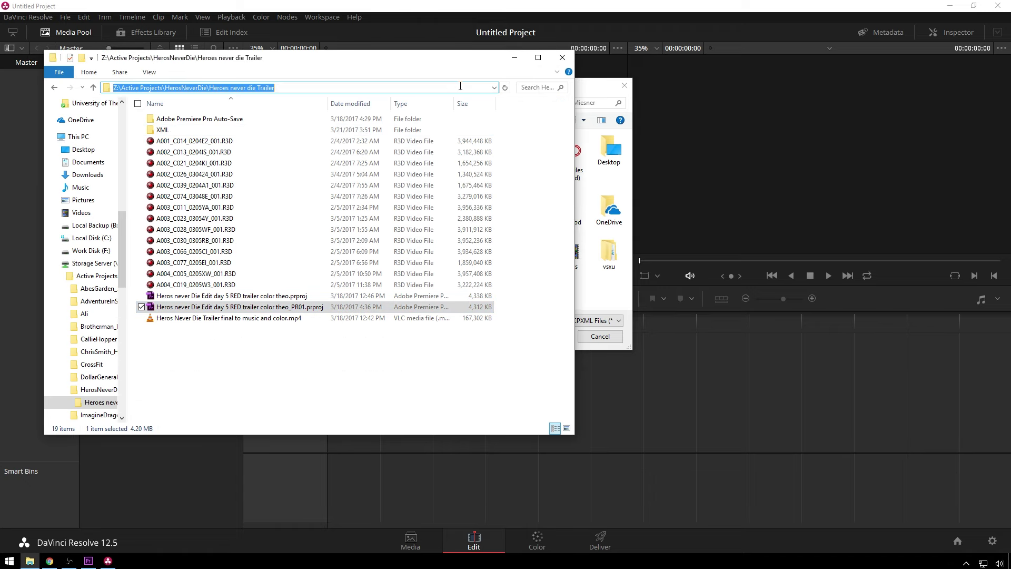
pyautogui.hotkey('ctrl', 'c')
pyautogui.hotkey('alt', 'Tab')
# - Paste the path into the import dialog, open XML, and choose HeroesNeverDie_Trailer_XML01.xml
pyautogui.click(450, 101)
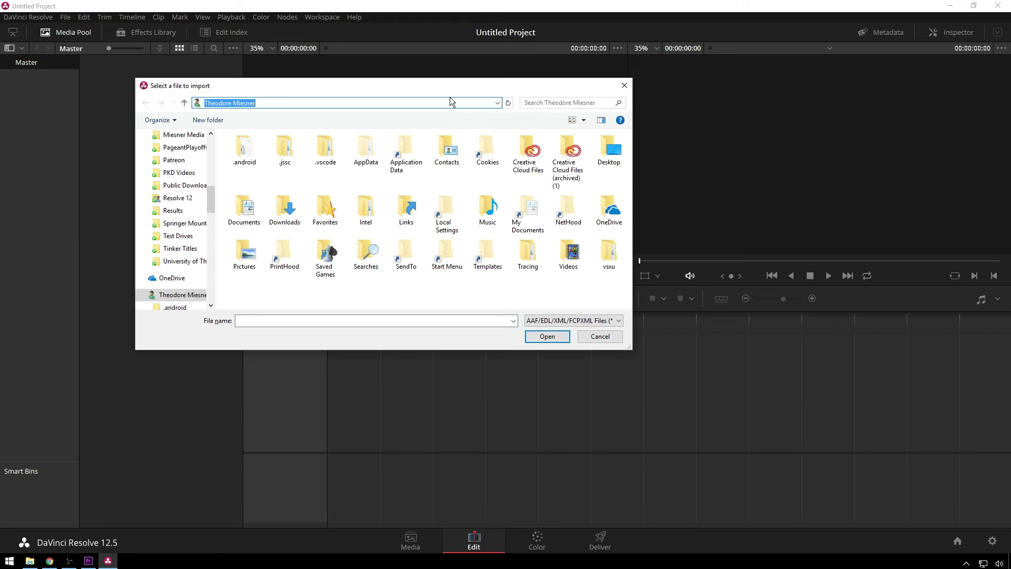
pyautogui.hotkey('ctrl', 'v')
pyautogui.press('Return')
pyautogui.doubleClick(295, 162)
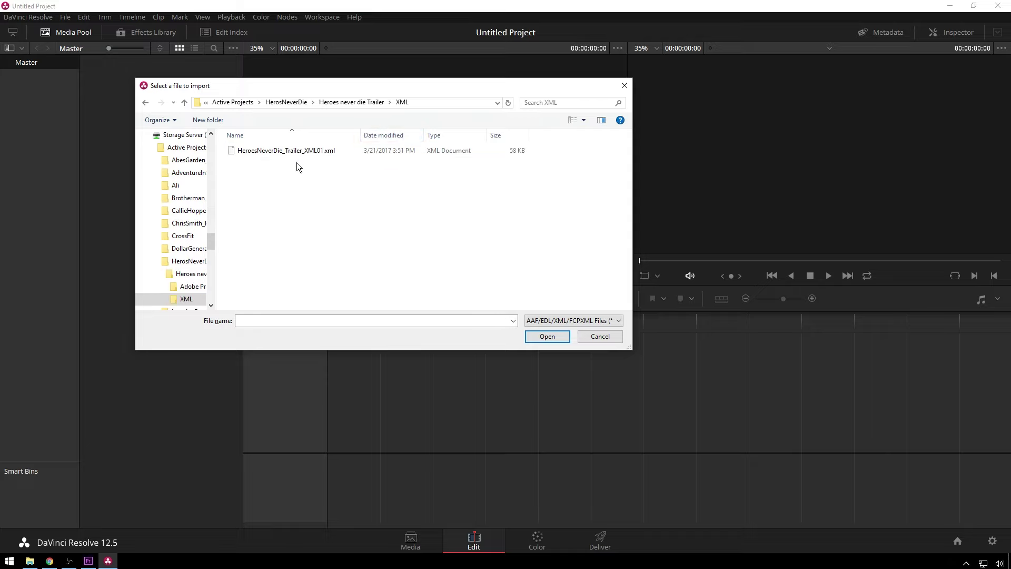
pyautogui.doubleClick(290, 150)
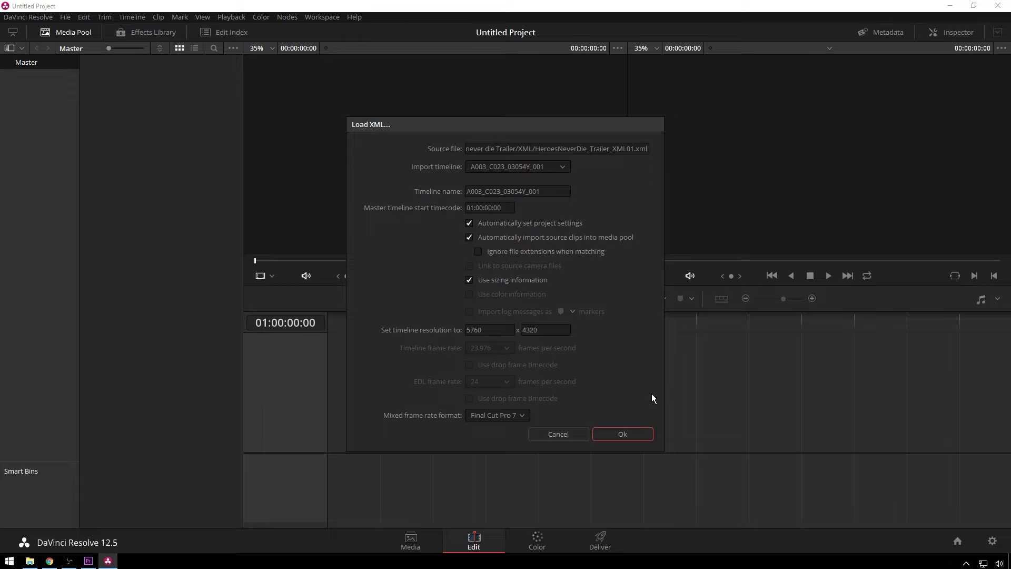
# - Confirm Load XML, decline searching for missing clips, and close the import log
pyautogui.click(637, 437)
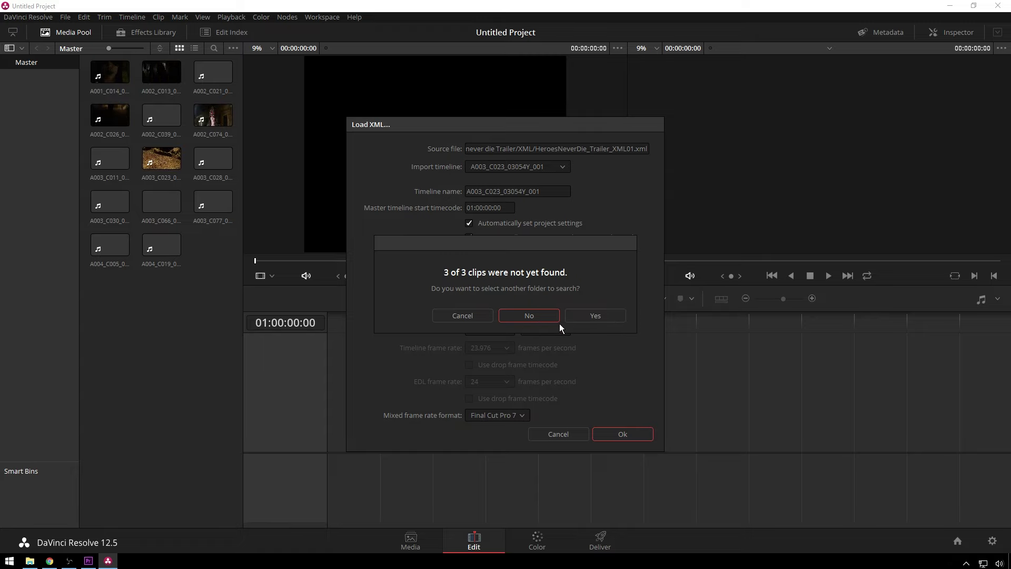
pyautogui.click(549, 311)
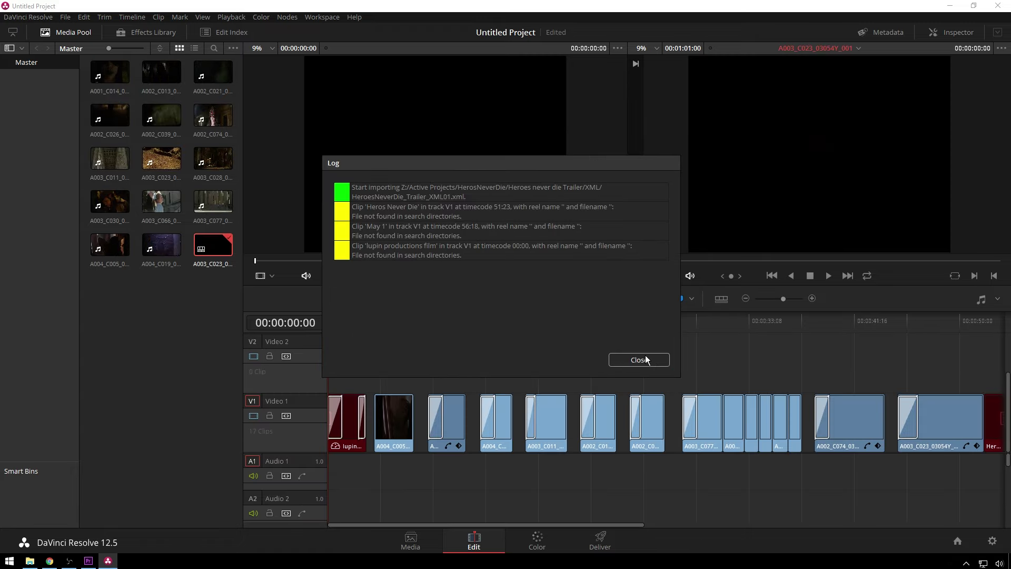
pyautogui.click(644, 357)
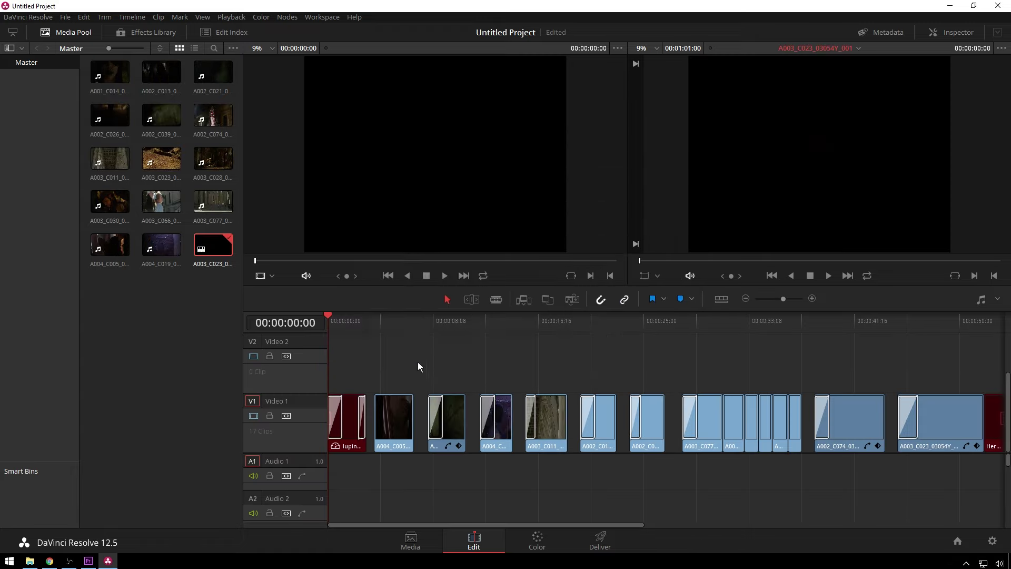
# - Delete the red offline clip at the start and the two at the end of Video 1
pyautogui.click(351, 407)
pyautogui.press('BackSpace')
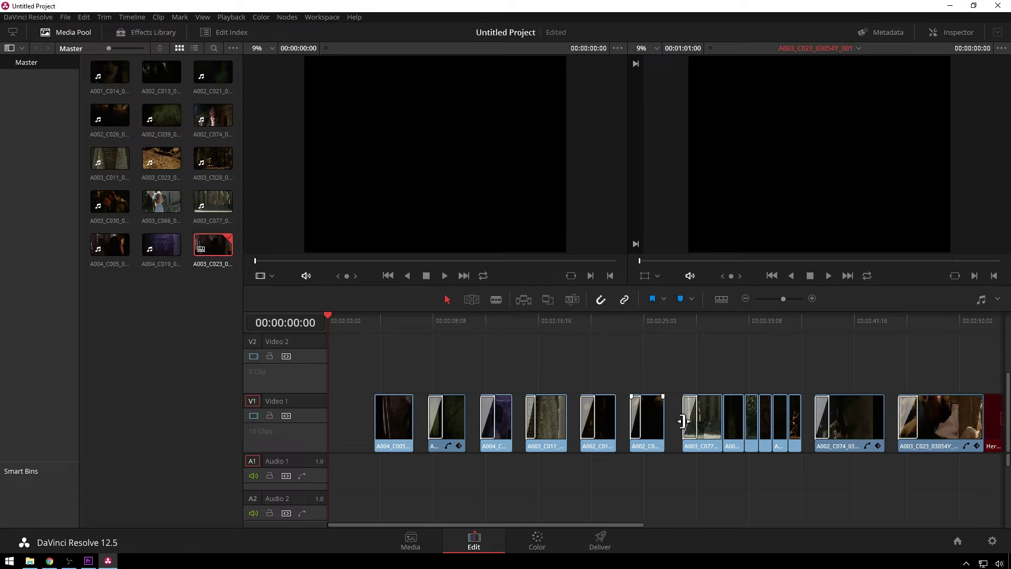
pyautogui.moveTo(605, 525); pyautogui.dragTo(744, 521)
pyautogui.moveTo(718, 323); pyautogui.dragTo(713, 324)
pyautogui.moveTo(722, 368); pyautogui.dragTo(777, 437)
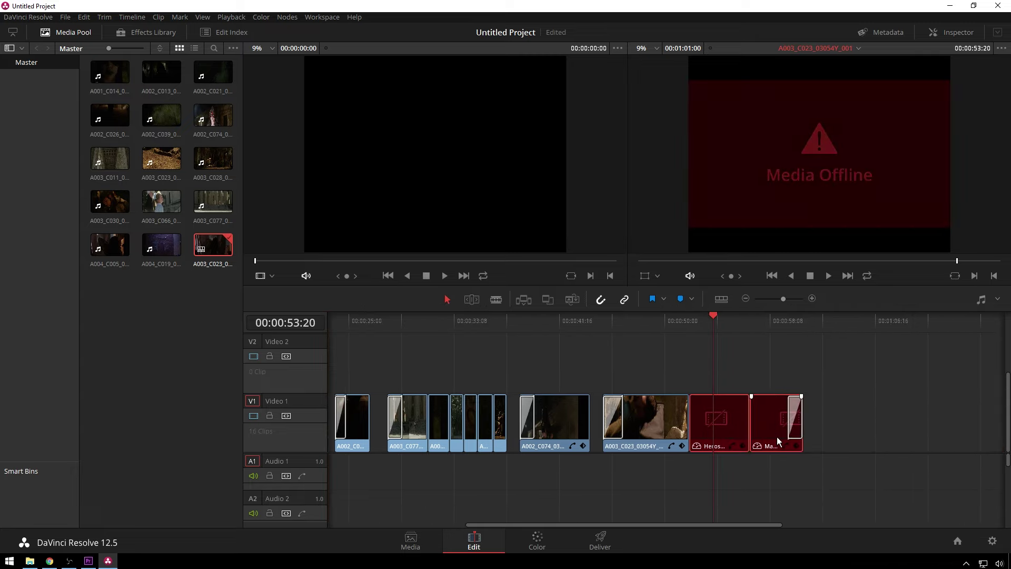
pyautogui.press('Delete')
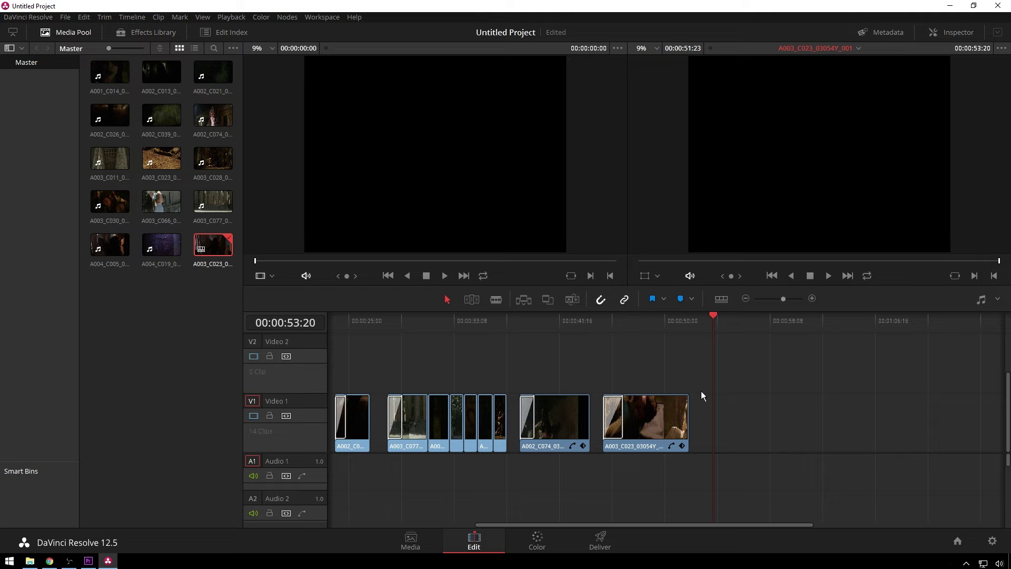
pyautogui.click(645, 319)
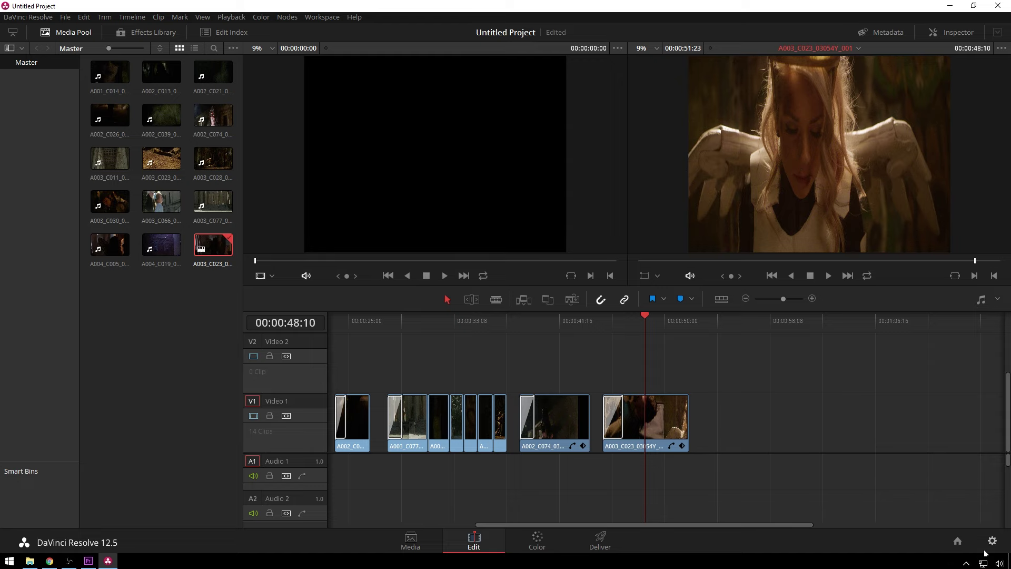
# - Save the CinemaScope project settings and select every clip in the media pool
pyautogui.hotkey('shift', '9')
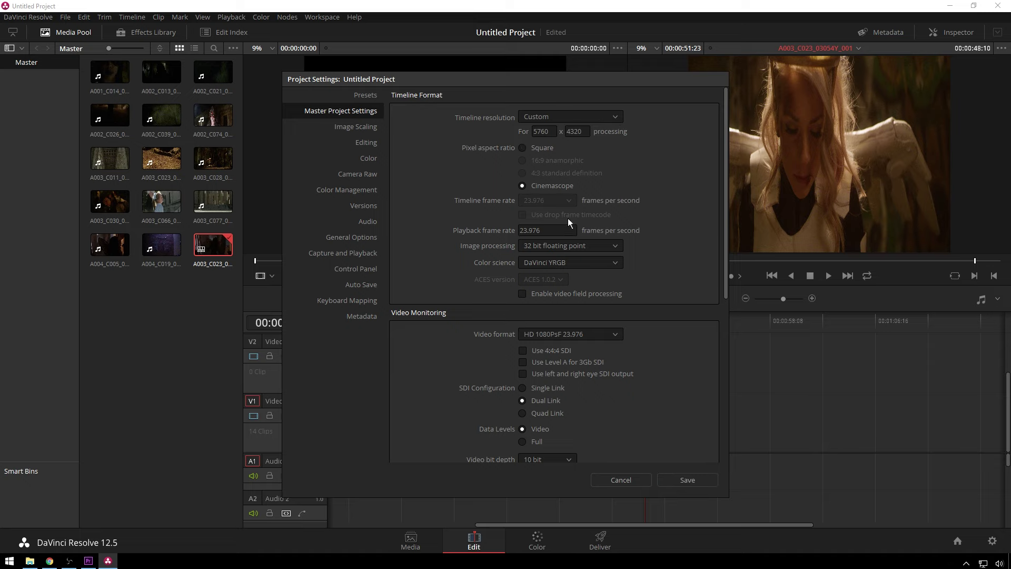
pyautogui.click(687, 480)
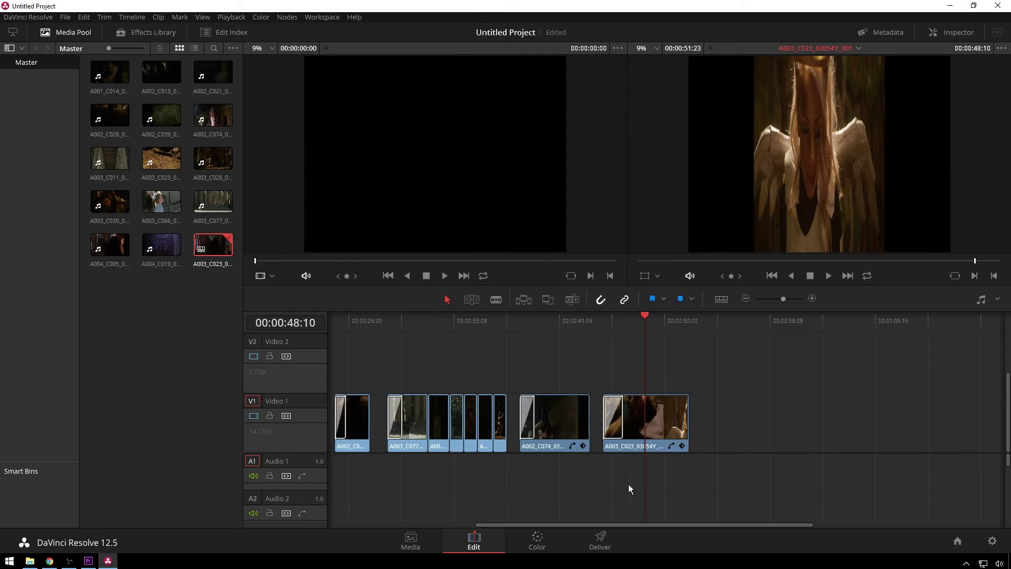
pyautogui.click(417, 538)
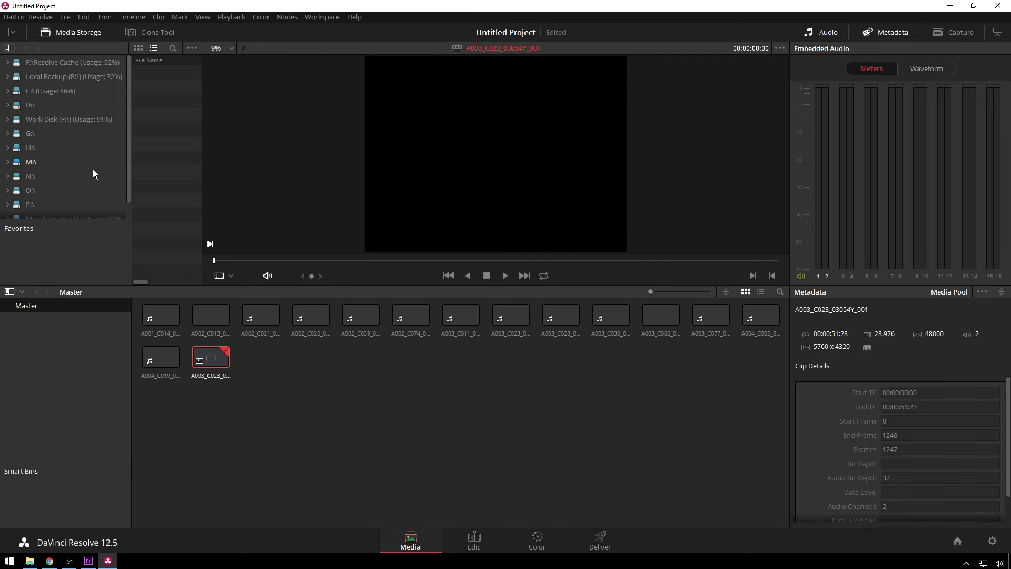
pyautogui.hotkey('ctrl', 'a')
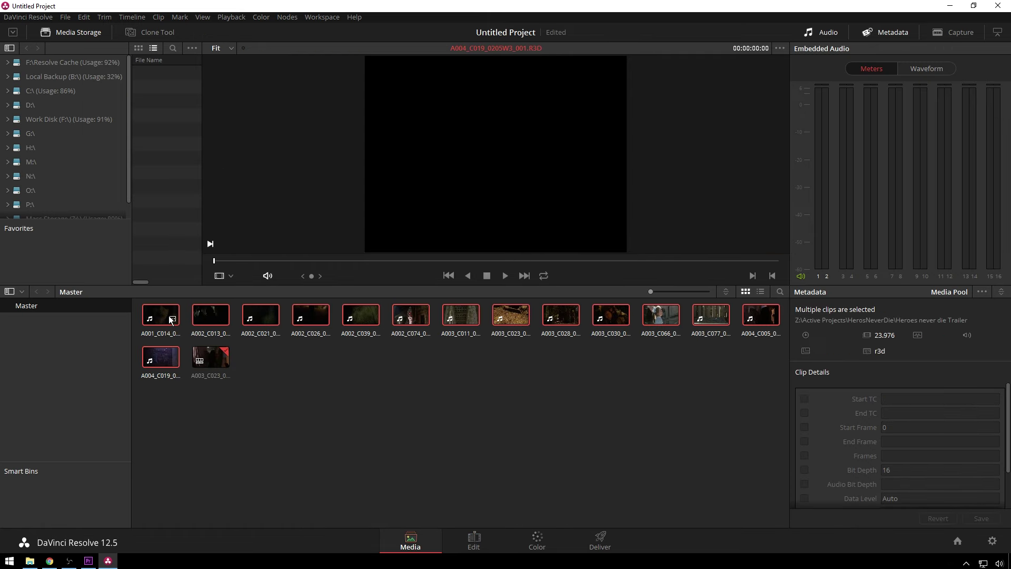
# - Set the selected clips' pixel aspect ratio to CinemaScope in Clip Attributes, then go to the Color page
pyautogui.rightClick(173, 324)
pyautogui.click(236, 192)
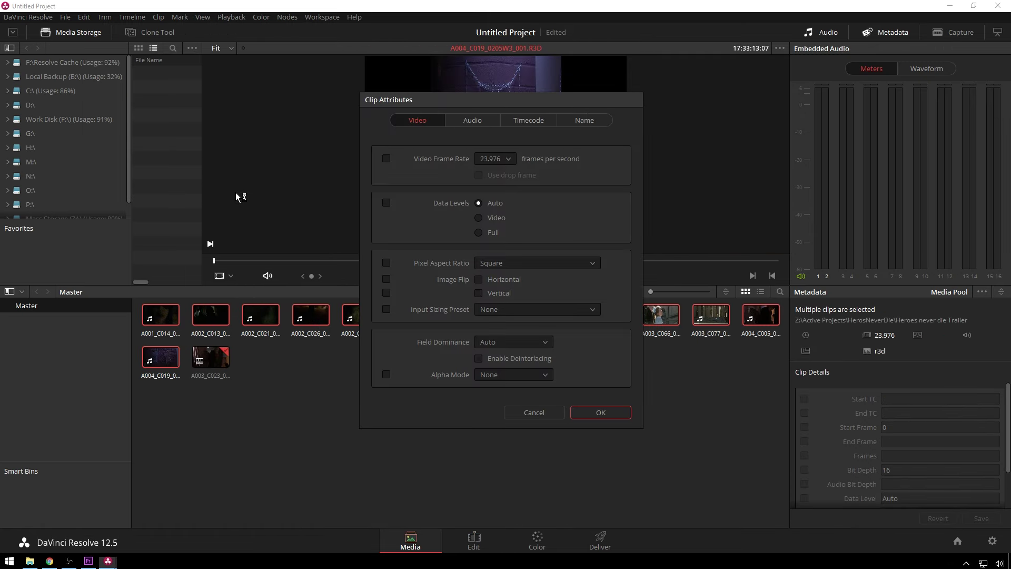
pyautogui.click(502, 265)
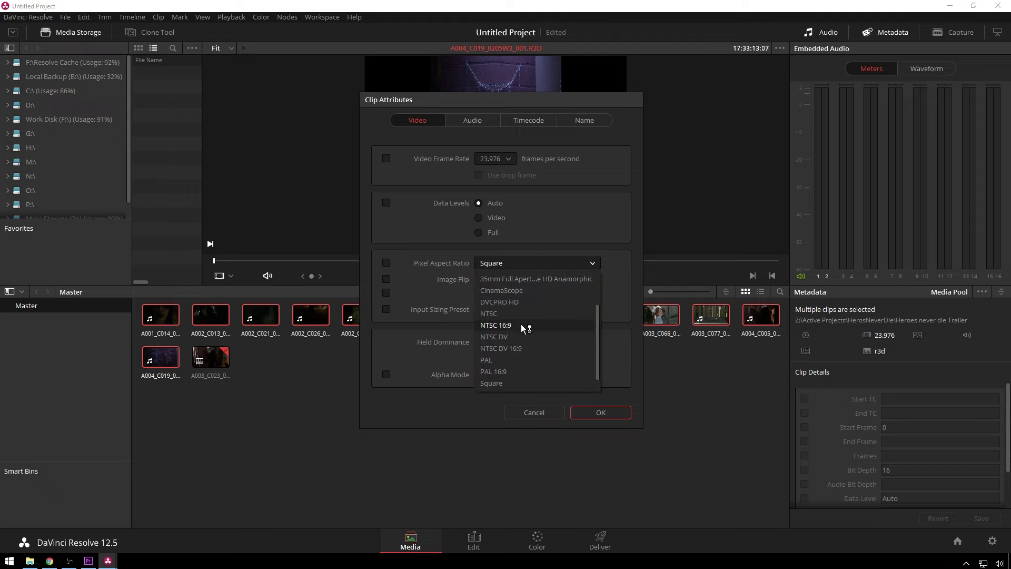
pyautogui.click(524, 291)
pyautogui.click(624, 409)
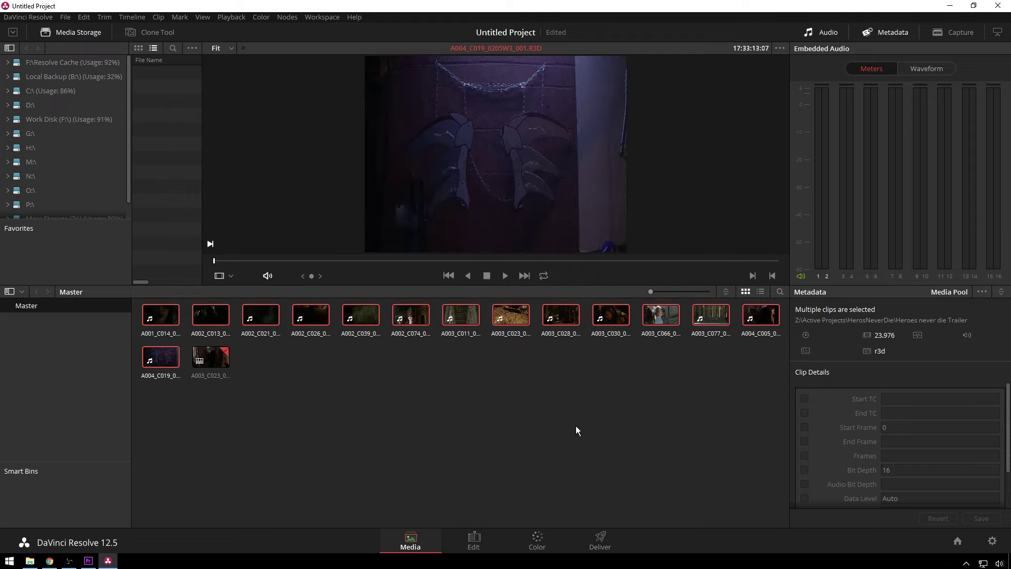
pyautogui.click(539, 540)
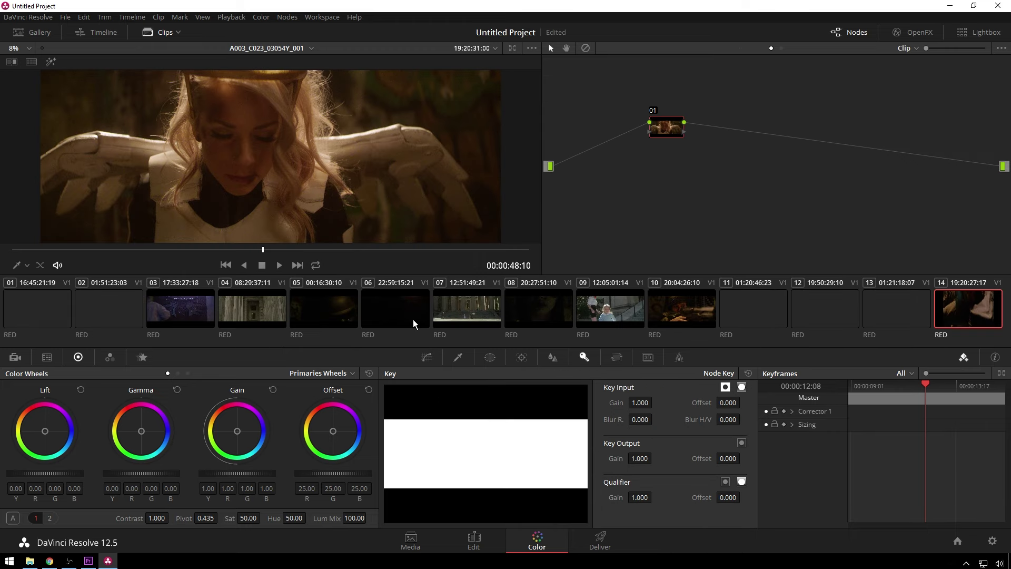
# - Scrub and play clip 01, then load and scrub clip 10, the soldier aiming a rifle
pyautogui.scroll(-1, 346, 169)
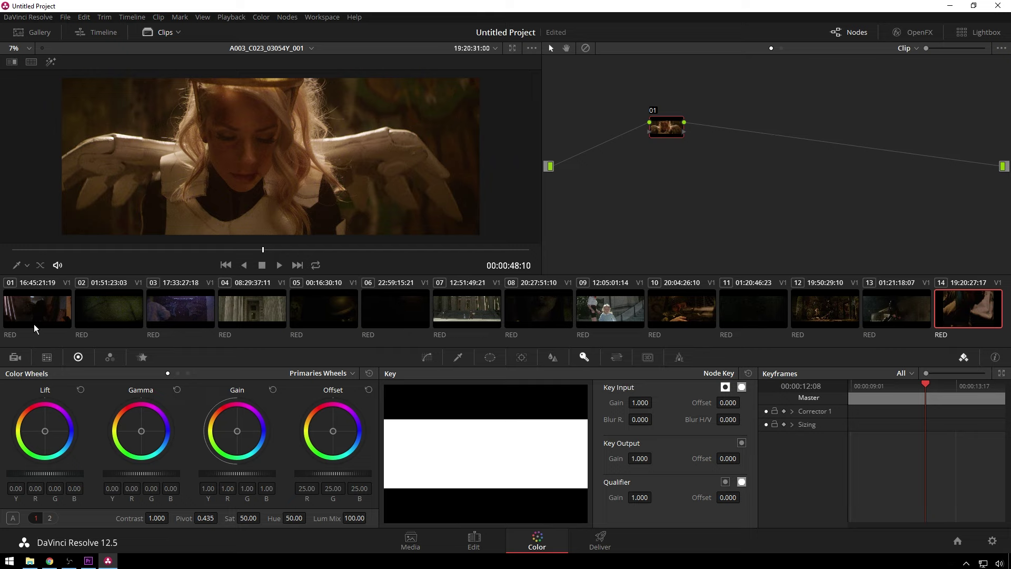
pyautogui.click(60, 314)
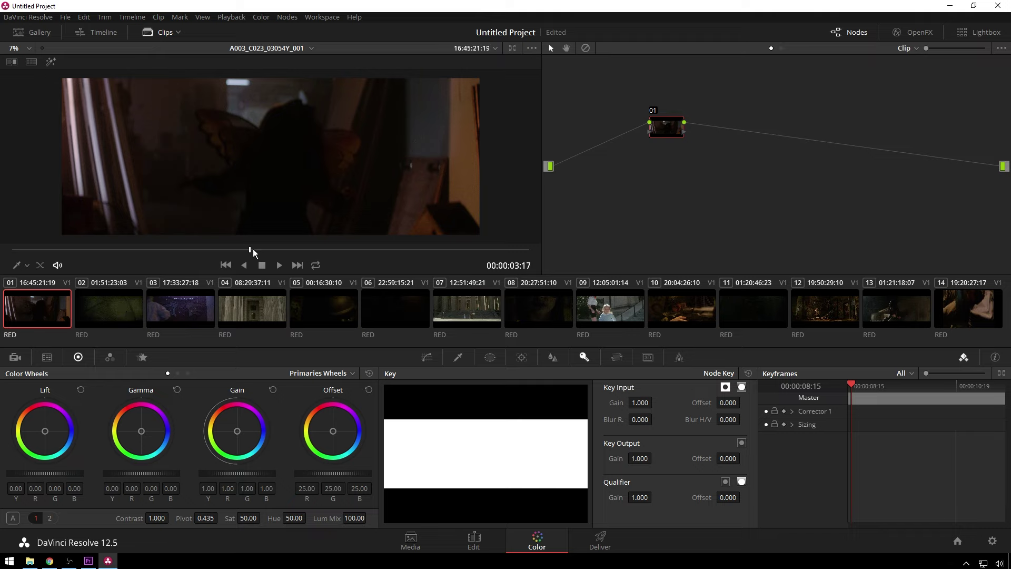
pyautogui.moveTo(252, 250); pyautogui.dragTo(15, 251)
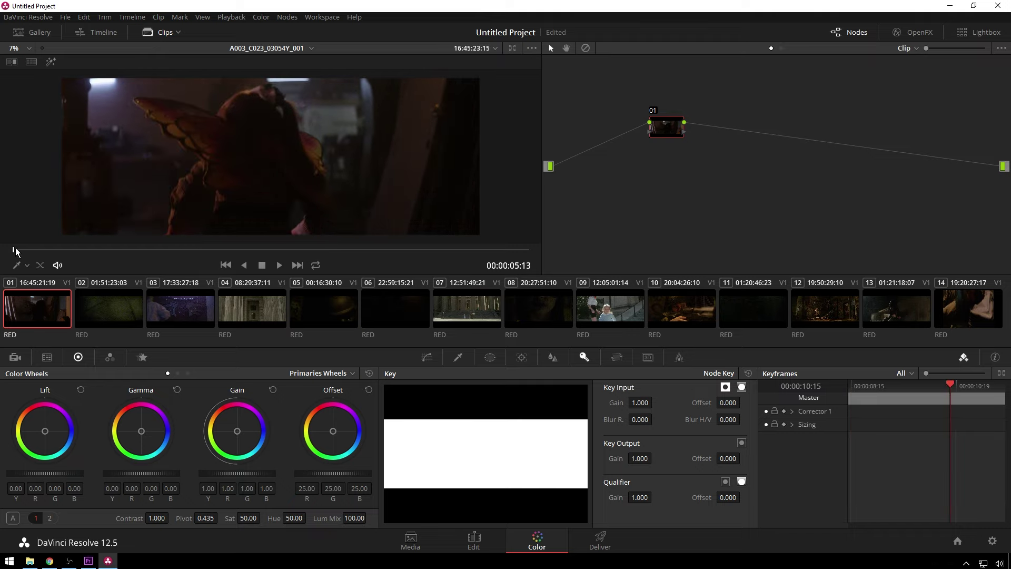
pyautogui.click(280, 265)
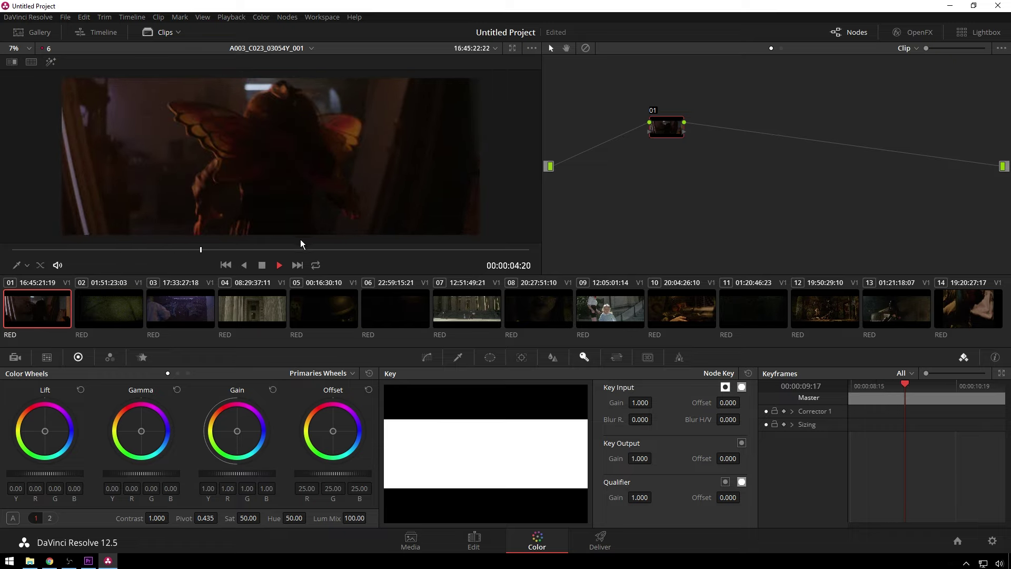
pyautogui.press('space')
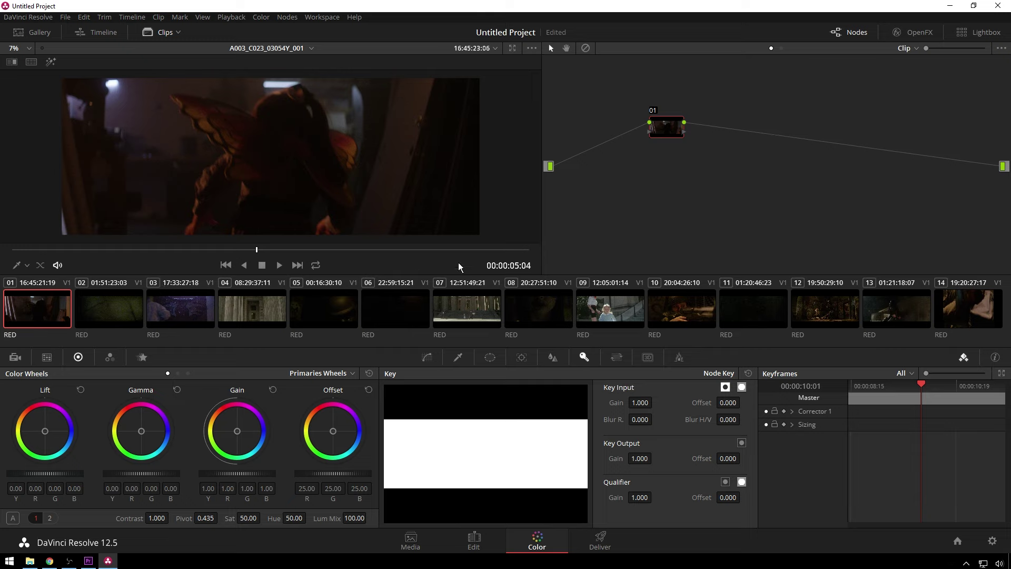
pyautogui.click(692, 321)
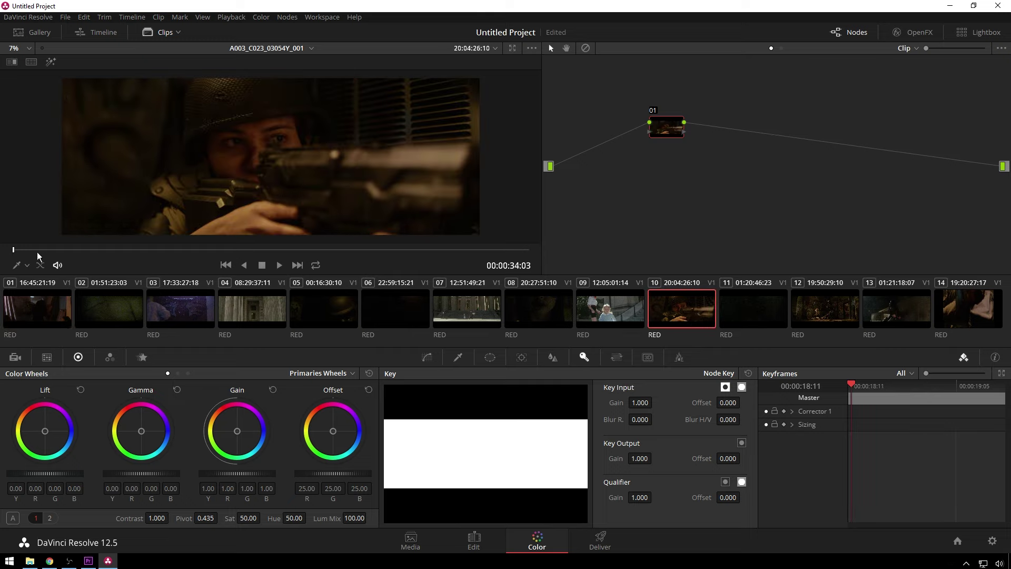
pyautogui.moveTo(55, 253)
pyautogui.mouseDown()
pyautogui.moveTo(484, 264)
pyautogui.moveTo(193, 264)
pyautogui.mouseUp()
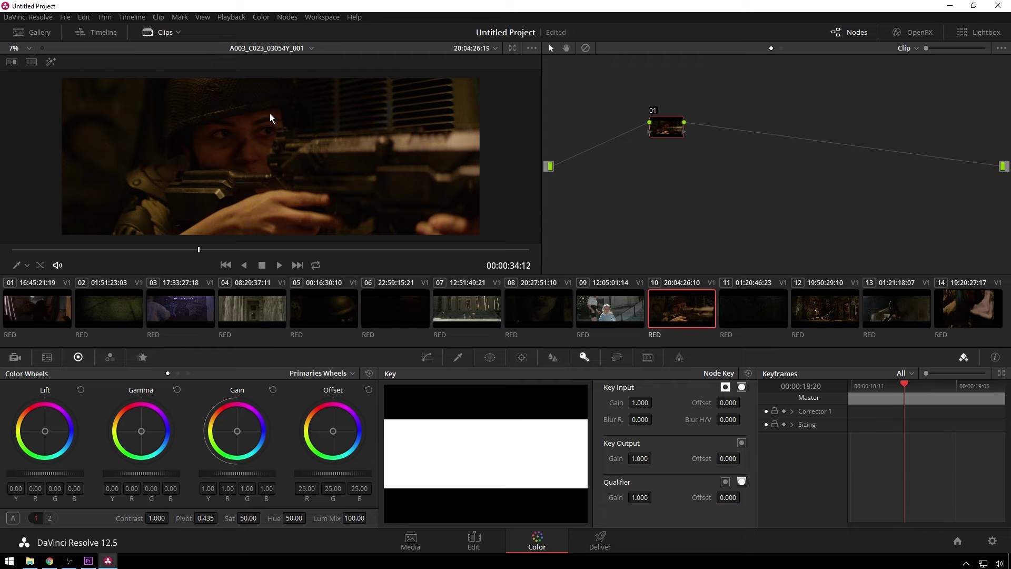
# - Set RED Camera Raw project settings to decode using Project with REDlog gamma, and save
pyautogui.click(993, 541)
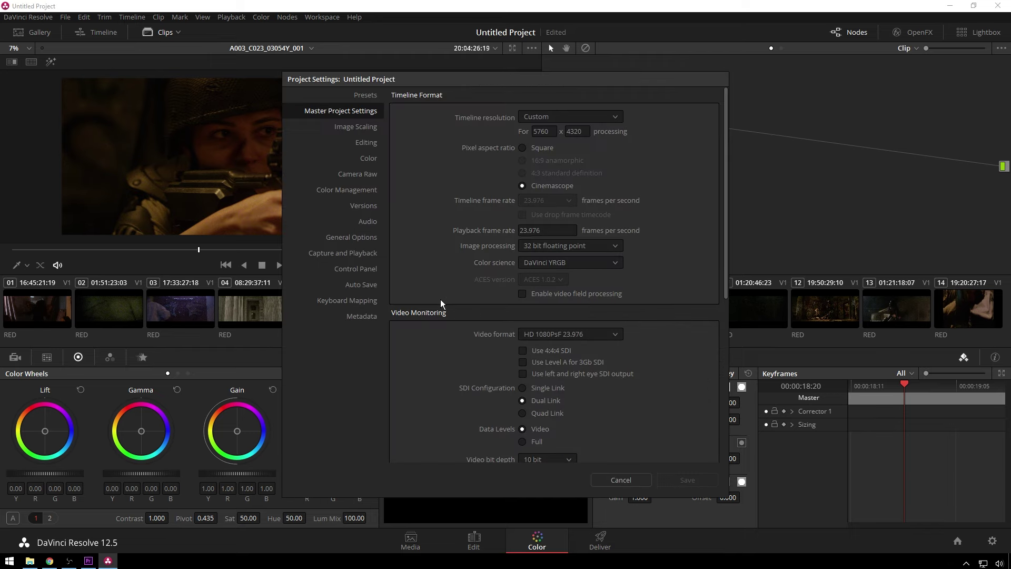
pyautogui.click(356, 174)
pyautogui.click(669, 95)
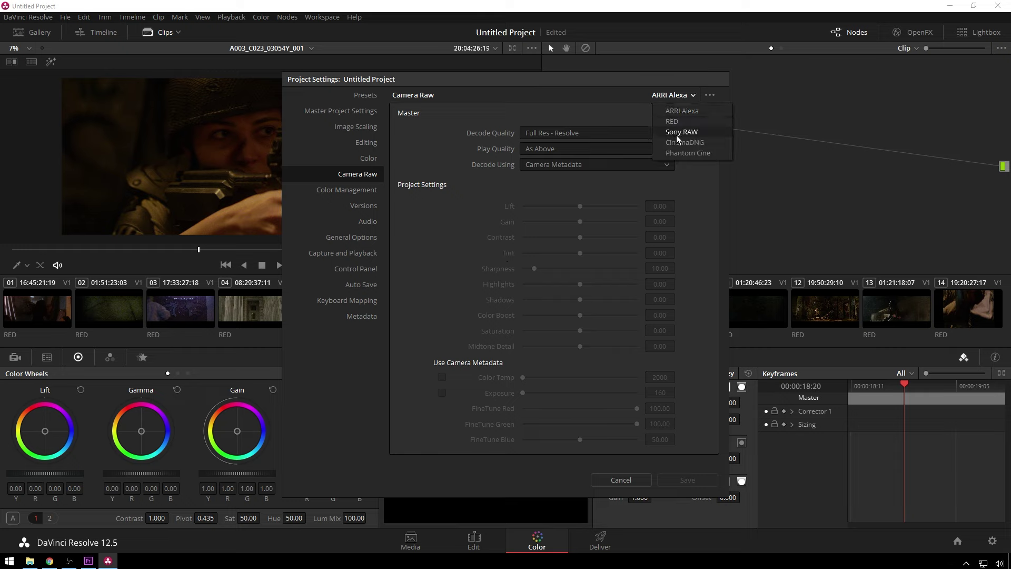
pyautogui.click(673, 121)
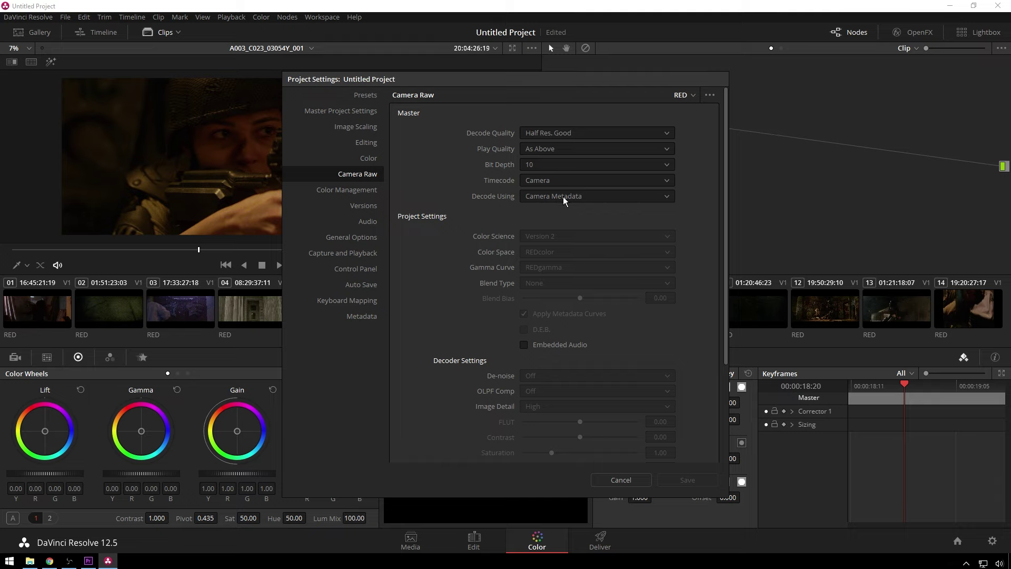
pyautogui.click(557, 199)
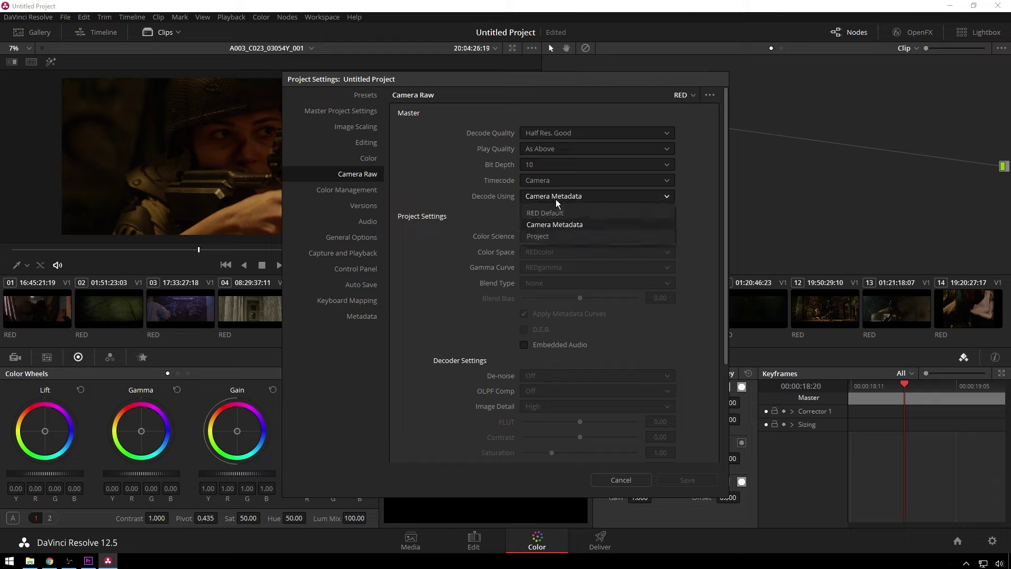
pyautogui.click(538, 237)
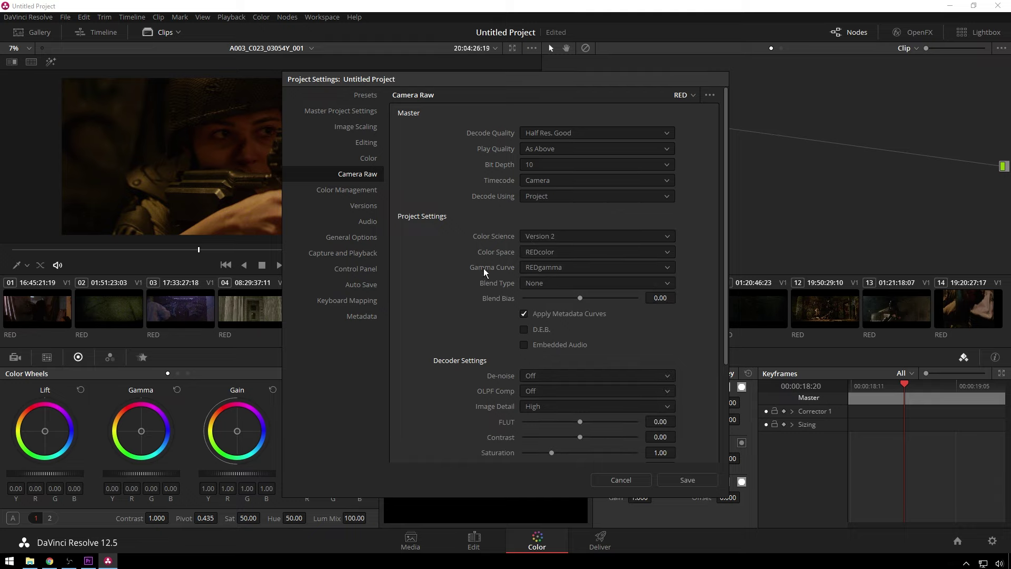
pyautogui.click(573, 269)
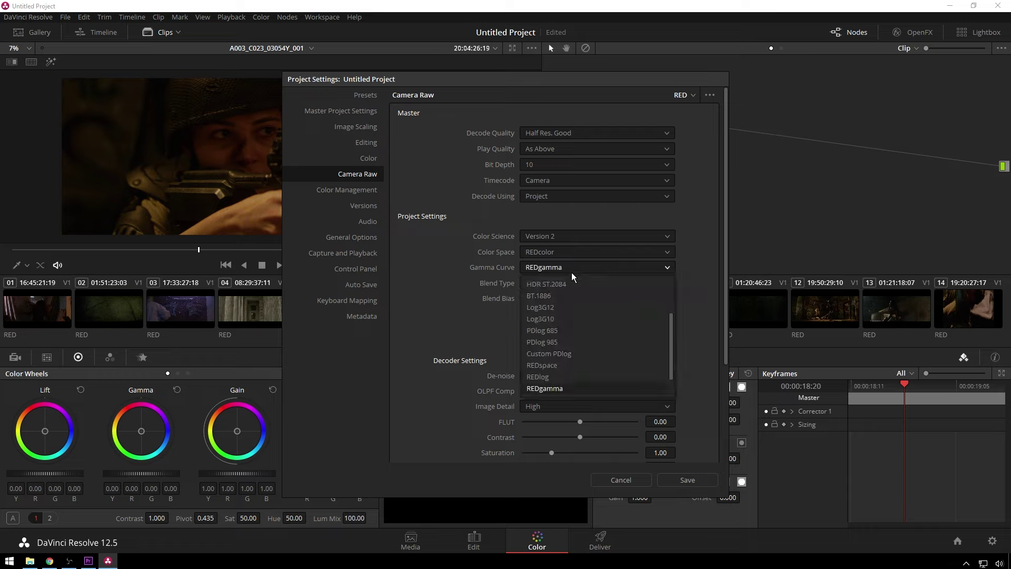
pyautogui.click(551, 378)
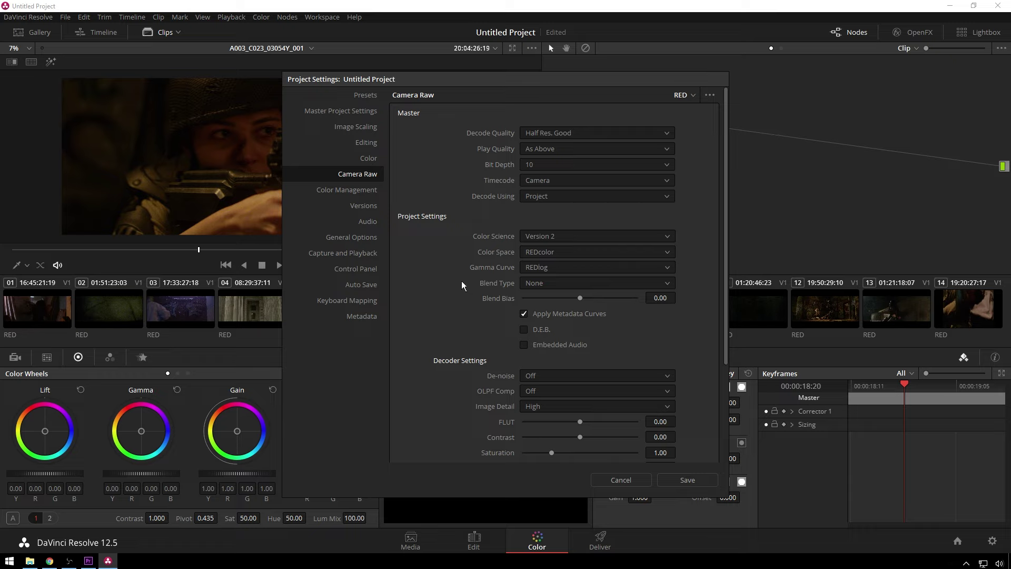
pyautogui.scroll(-3, 477, 261)
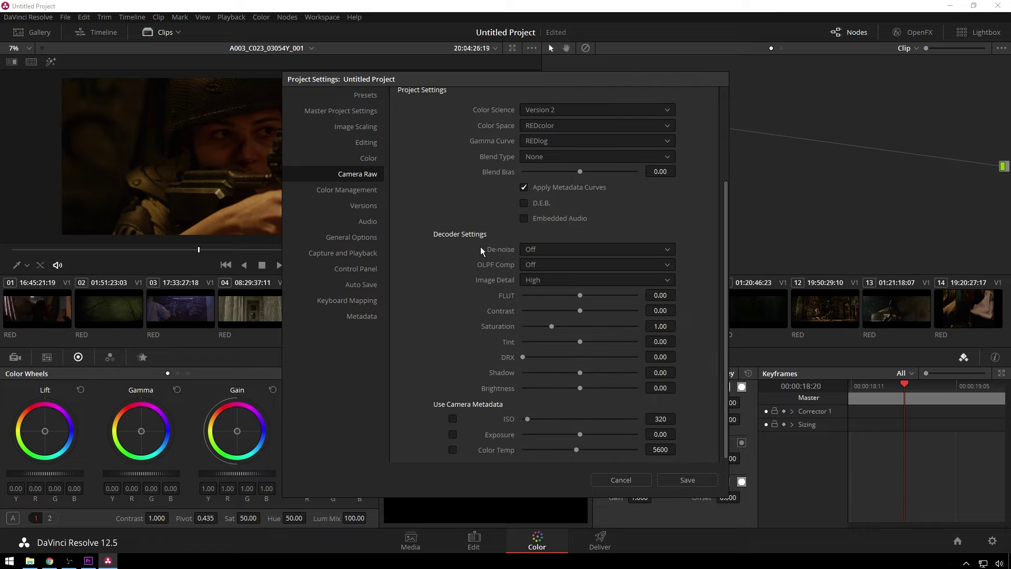
pyautogui.click(686, 481)
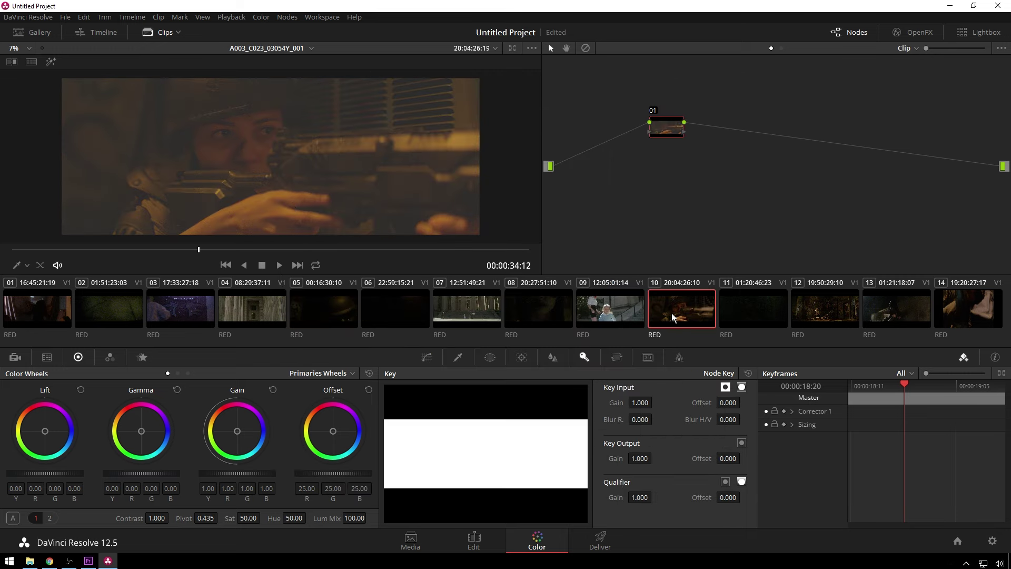
# - Decode clip 10 using Clip settings, trying REDcolor4 before settling on REDcolor colour space
pyautogui.click(15, 357)
pyautogui.click(109, 405)
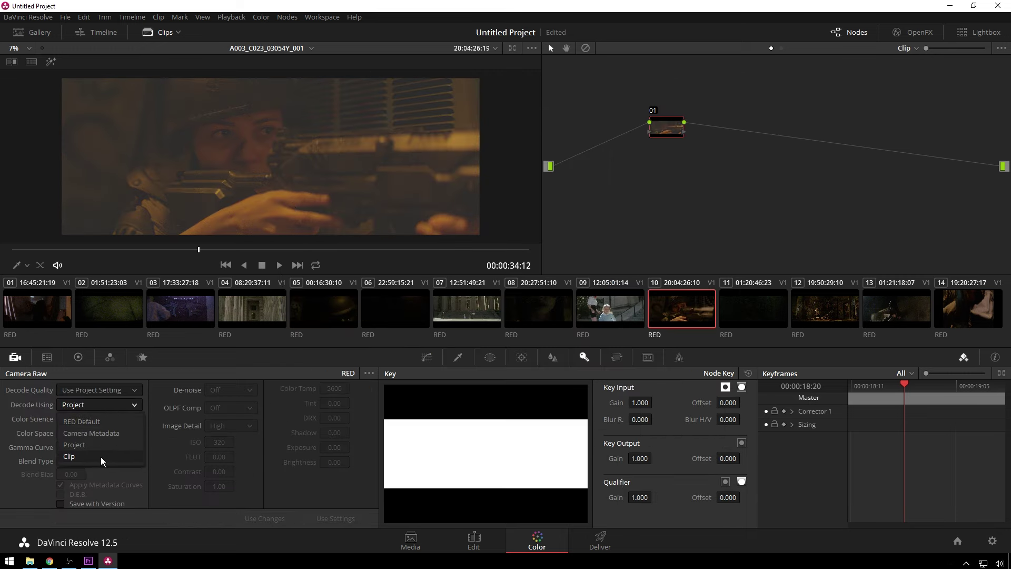
pyautogui.click(102, 458)
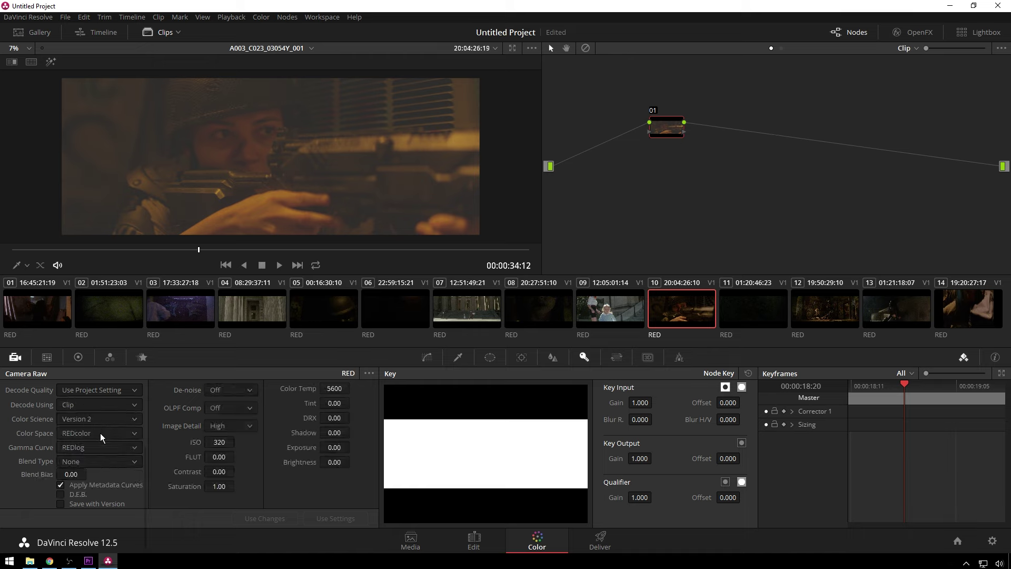
pyautogui.click(102, 435)
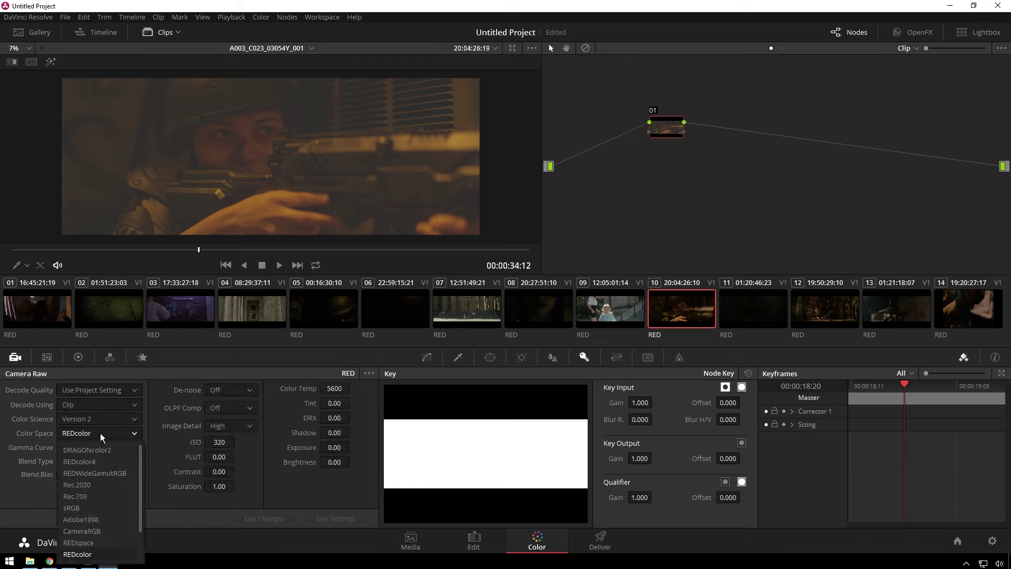
pyautogui.click(109, 463)
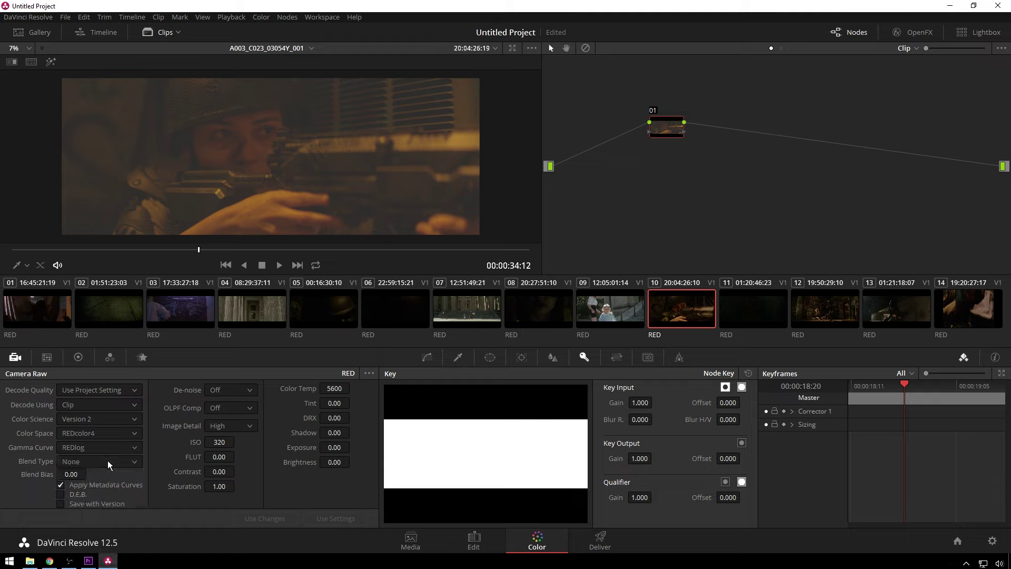
pyautogui.click(104, 435)
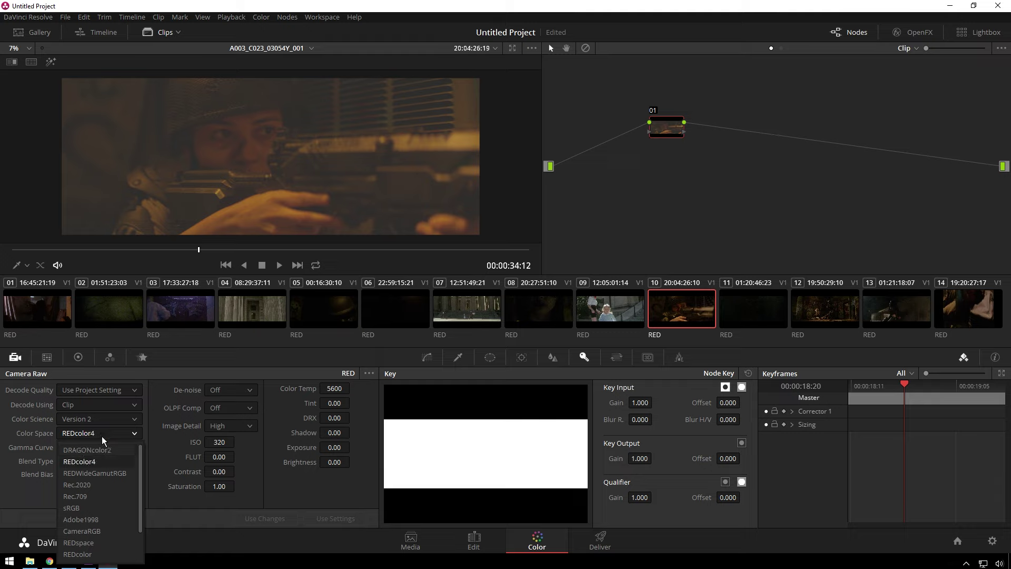
pyautogui.click(97, 555)
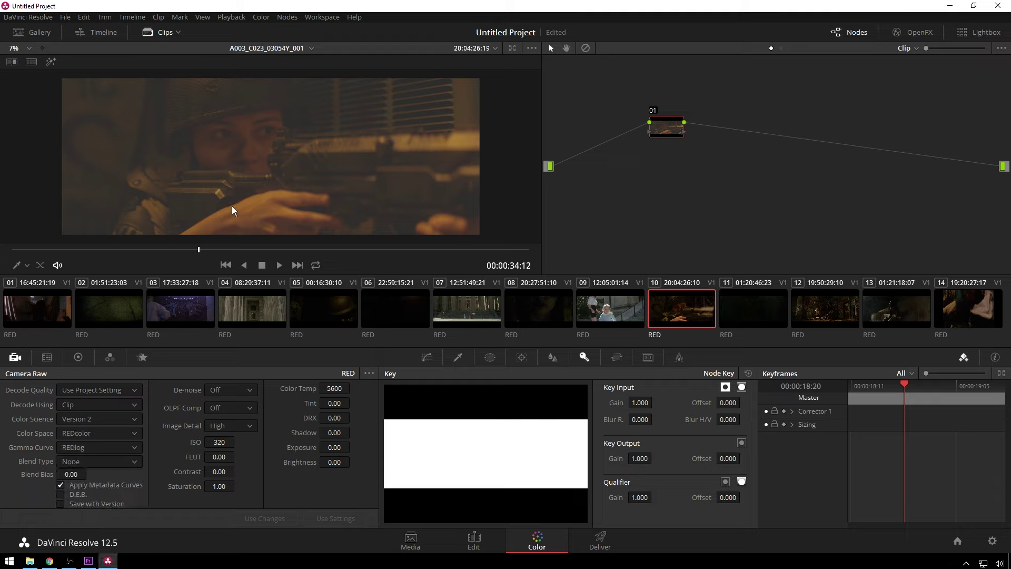
# - Open the floating video scopes, resize and place them over the node graph, and raise node 01
pyautogui.hotkey('ctrl', 'shift', 'w')
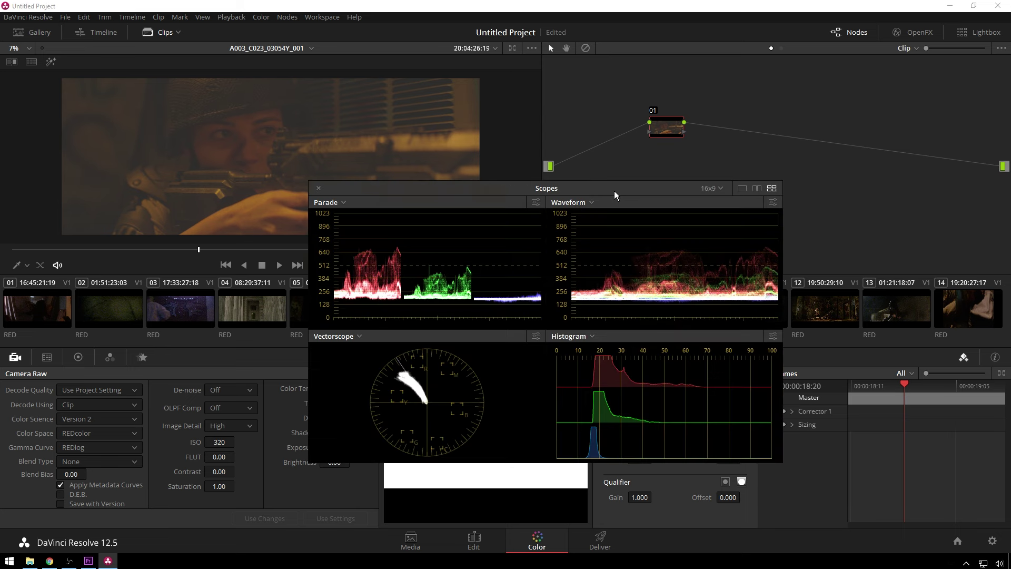
pyautogui.moveTo(614, 191); pyautogui.dragTo(808, 242)
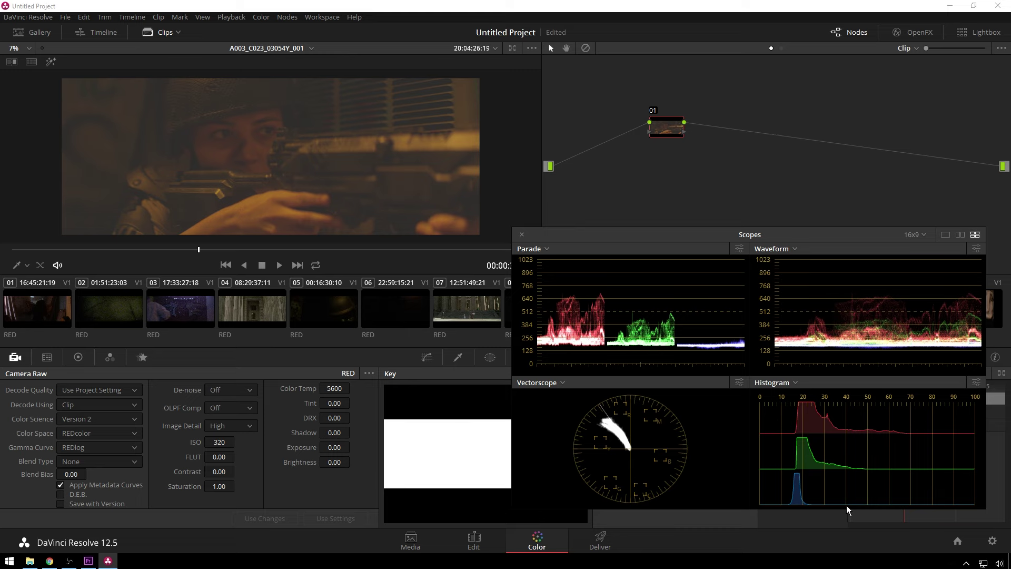
pyautogui.moveTo(984, 504); pyautogui.dragTo(982, 503)
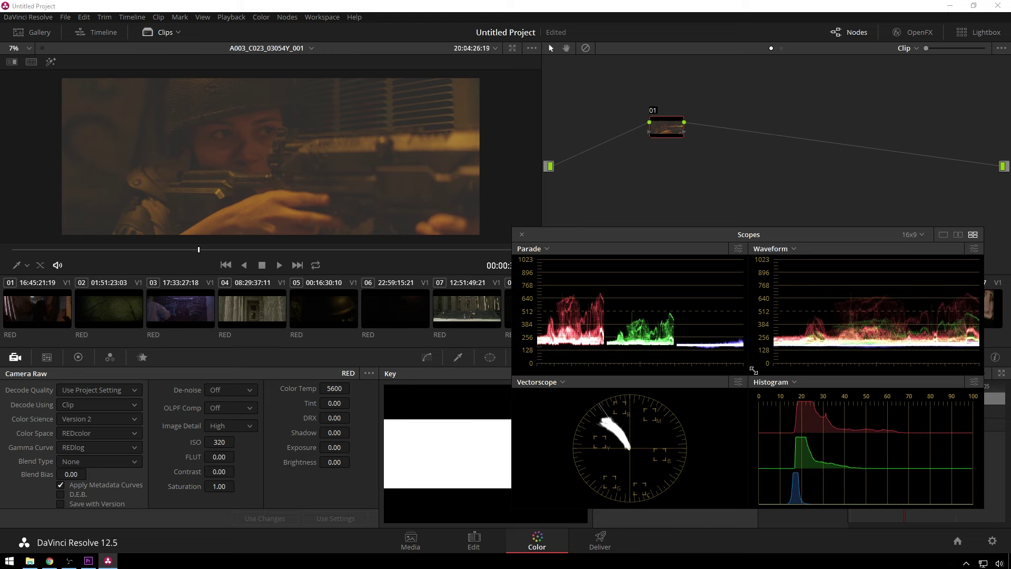
pyautogui.moveTo(757, 233); pyautogui.dragTo(787, 145)
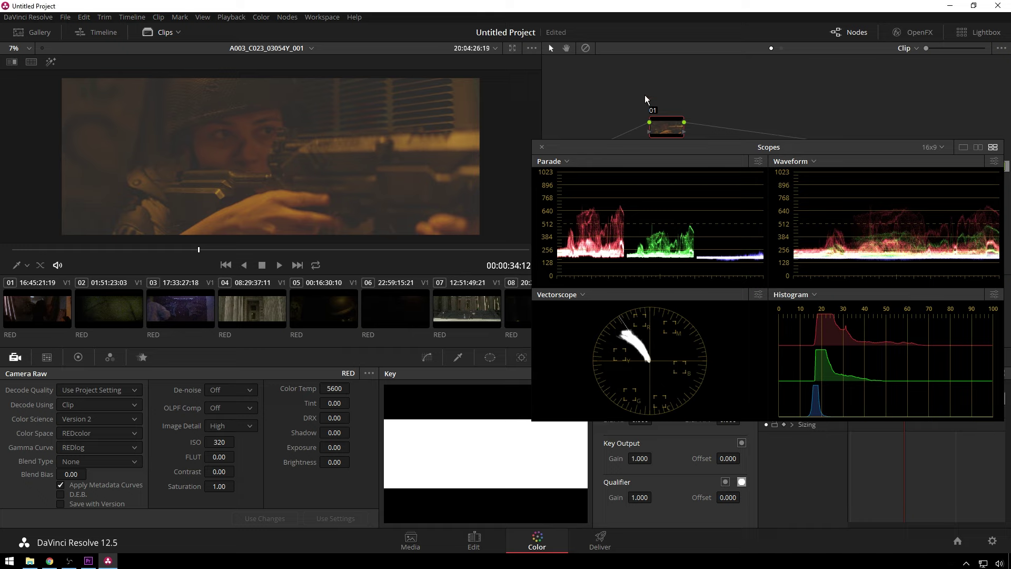
pyautogui.moveTo(666, 125); pyautogui.dragTo(623, 83)
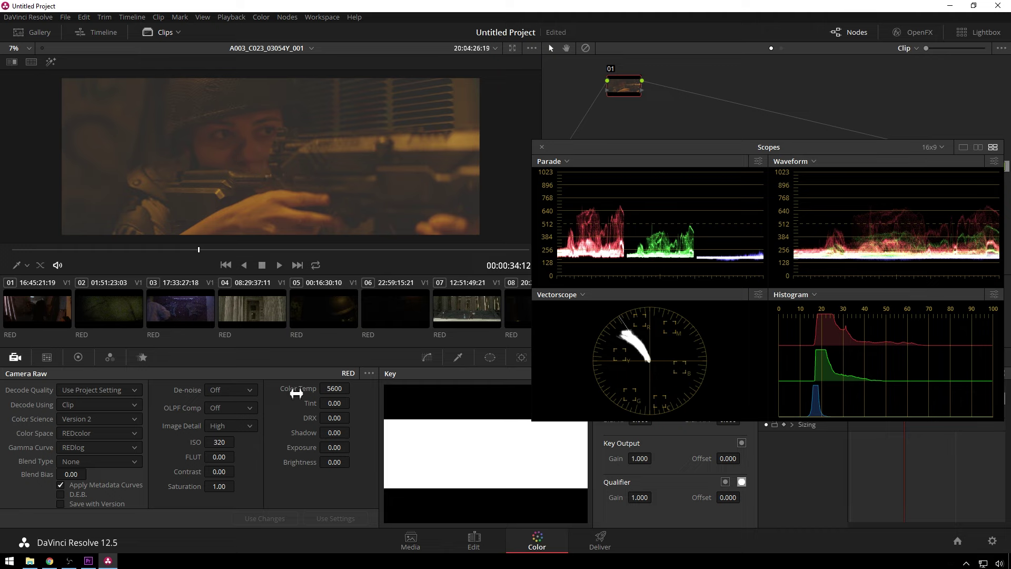
# - Lower clip 10's RED raw Color Temp to 1700 and set Tint to -20, then fine-tune to -23.42
pyautogui.moveTo(334, 389); pyautogui.dragTo(248, 389)
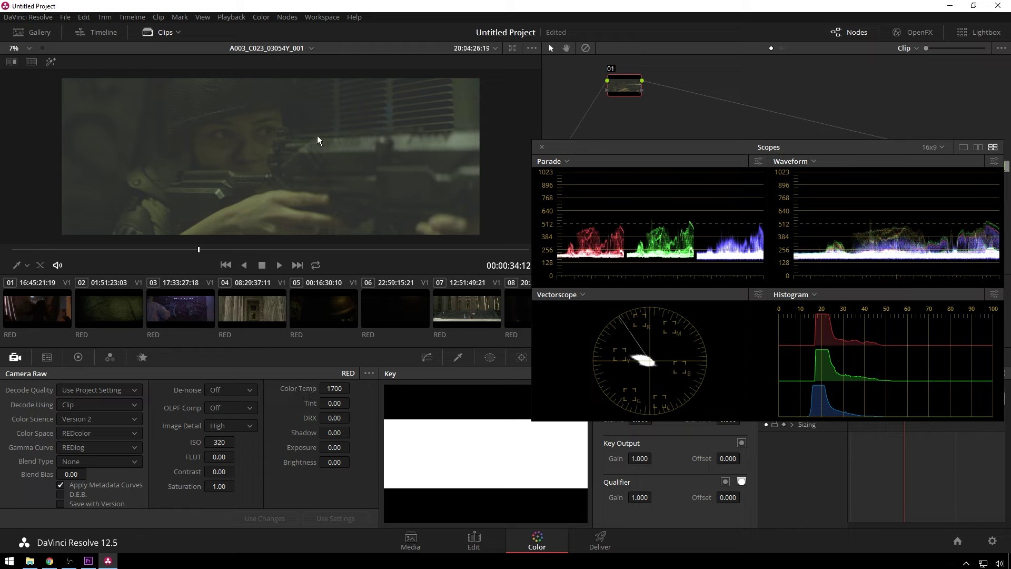
pyautogui.click(324, 403)
pyautogui.write('-20')
pyautogui.press('Return')
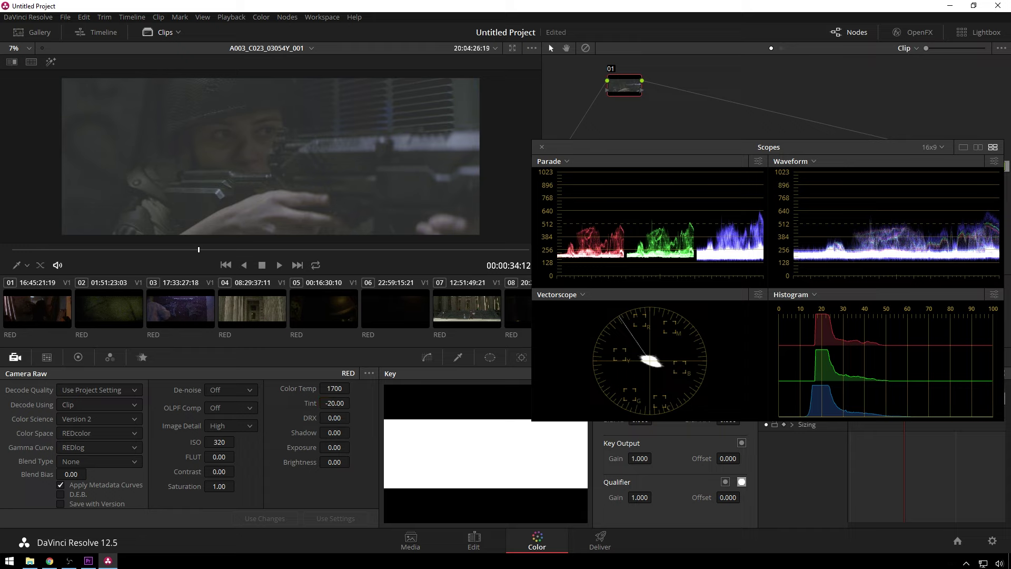
pyautogui.moveTo(308, 410); pyautogui.dragTo(311, 410)
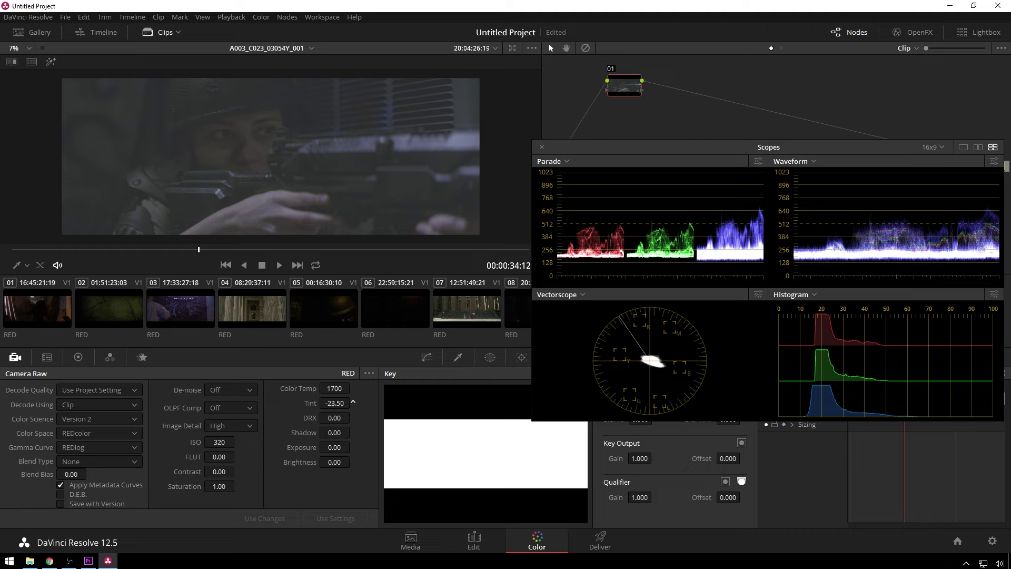
pyautogui.moveTo(309, 412); pyautogui.dragTo(313, 412)
# - On the colour wheels, try a stronger contrast, then reset Contrast to 1.000 and show the curves
pyautogui.click(80, 359)
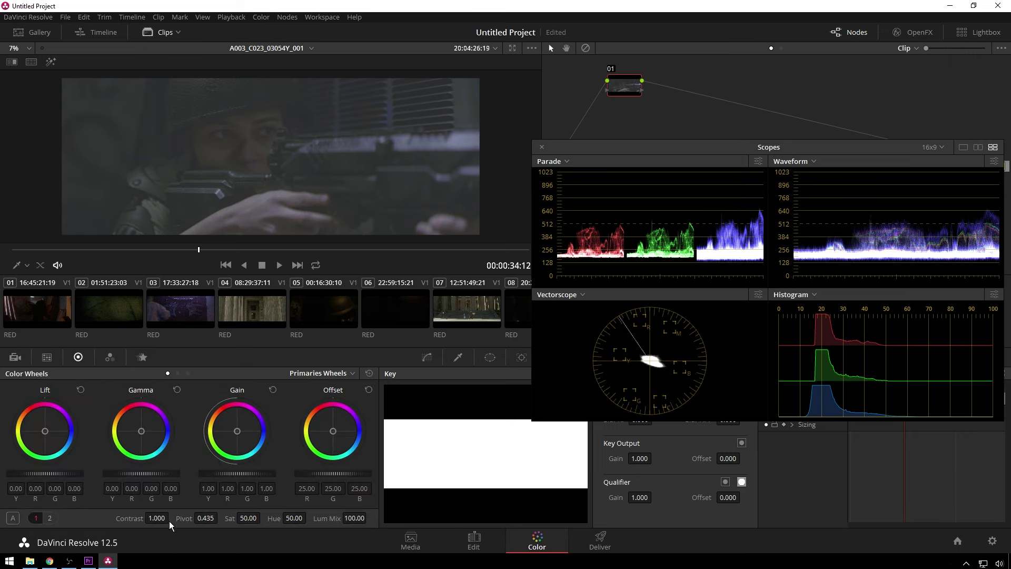
pyautogui.moveTo(157, 518); pyautogui.dragTo(188, 521)
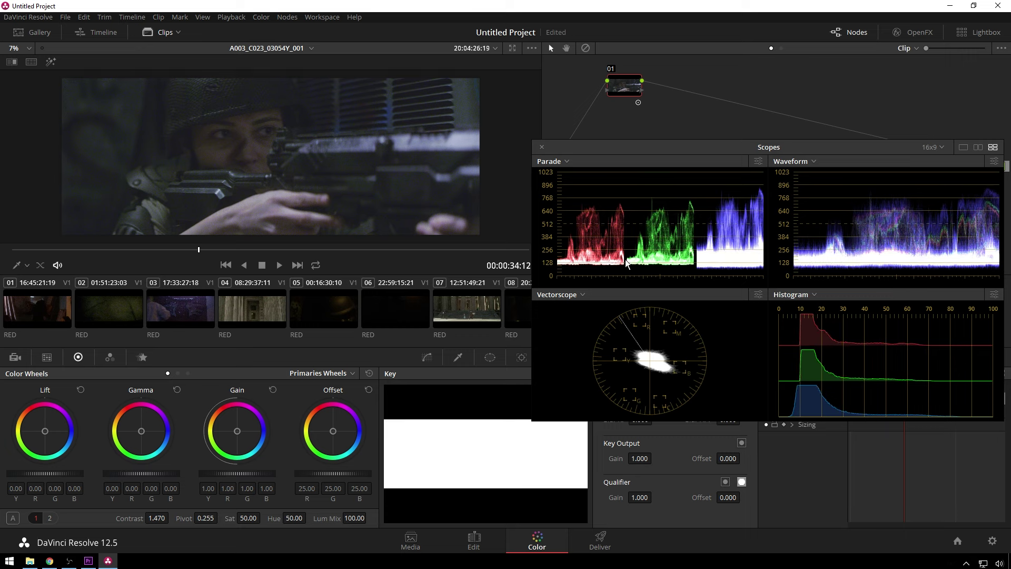
pyautogui.doubleClick(136, 519)
pyautogui.click(428, 358)
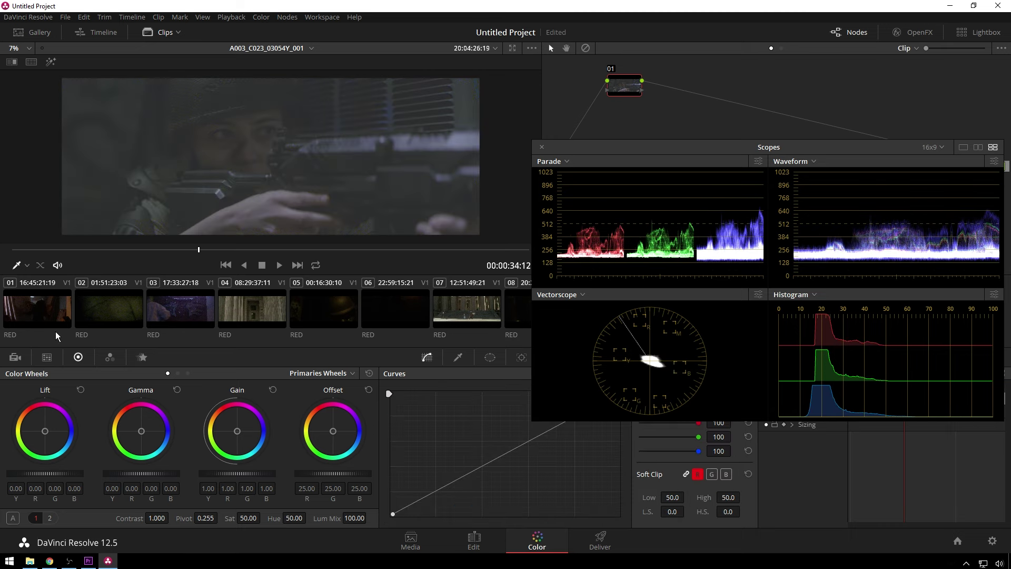
# - In Camera Raw, try a Color Temp of 2200, then restore it to 1700
pyautogui.click(15, 357)
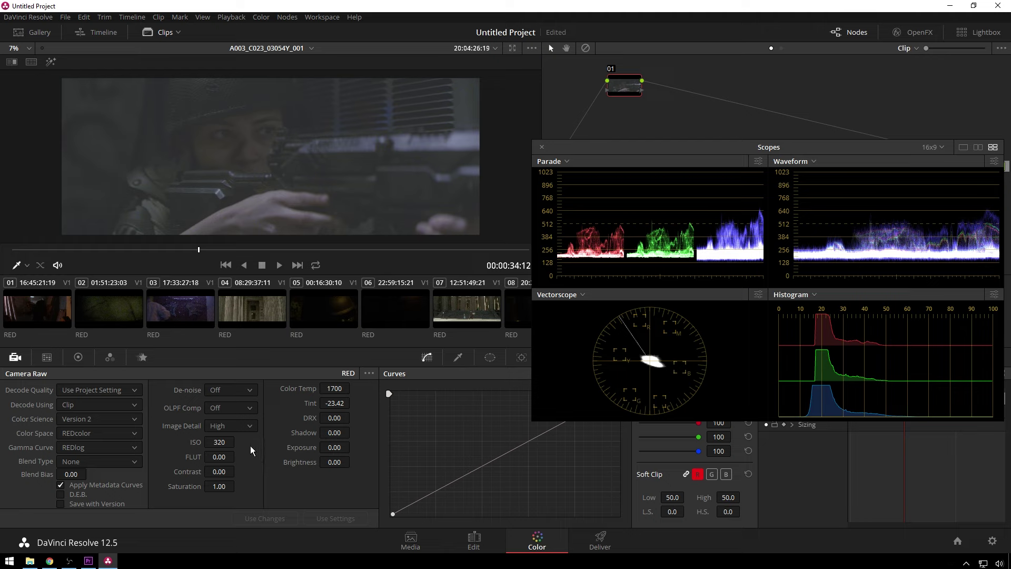
pyautogui.click(342, 392)
pyautogui.write('2200')
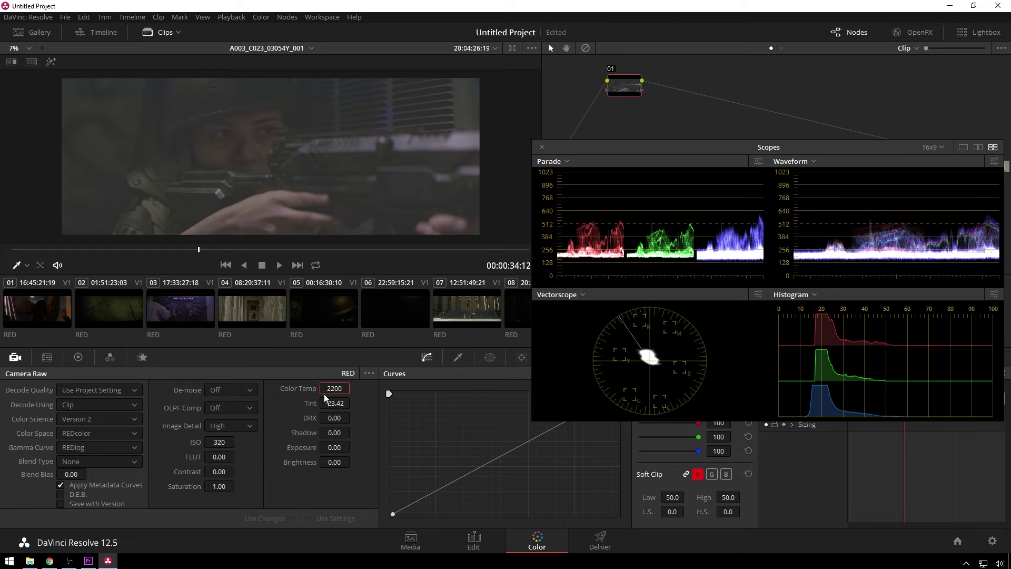
pyautogui.click(335, 388)
pyautogui.write('1700')
pyautogui.press('Return')
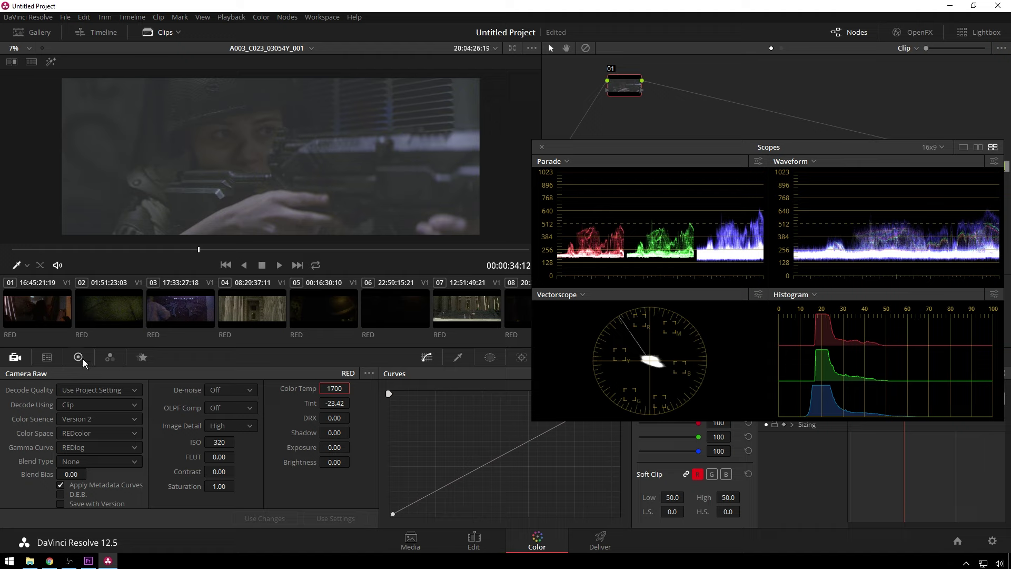
pyautogui.click(395, 517)
# - Unlink the curve channels, raise the luma black point, pull in the white point, and add two midtone points
pyautogui.moveTo(808, 147); pyautogui.dragTo(796, 93)
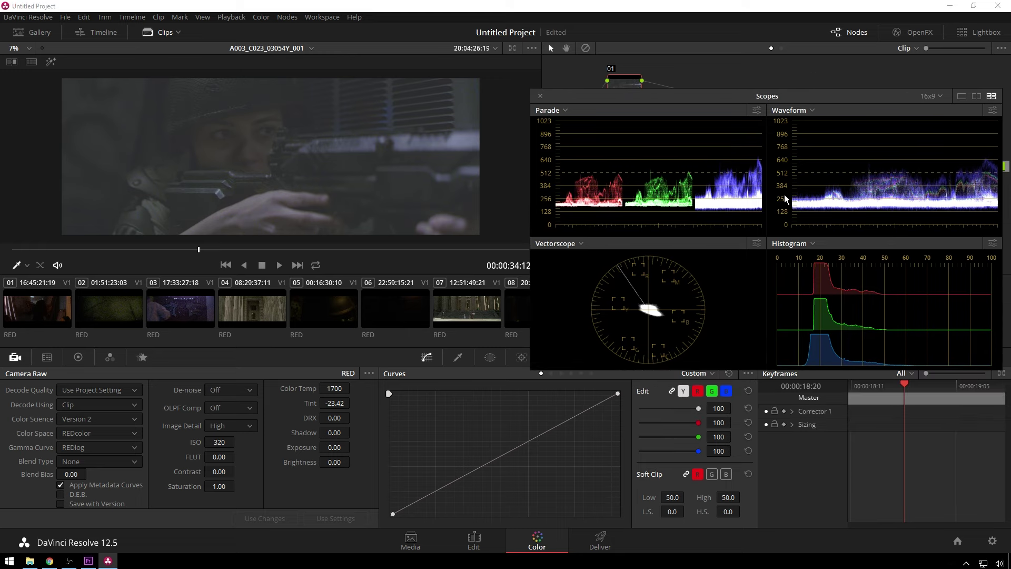
pyautogui.click(673, 391)
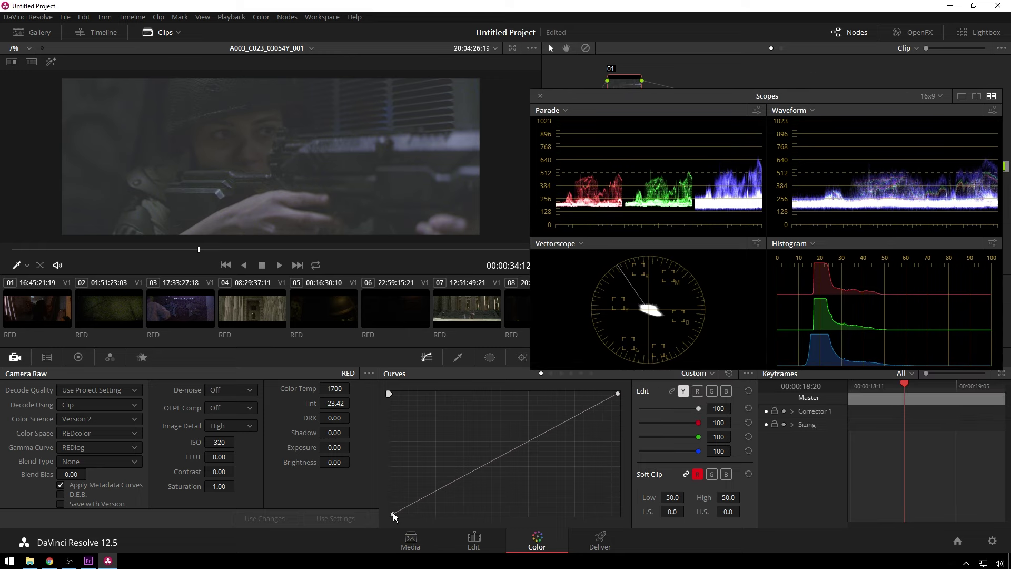
pyautogui.moveTo(393, 513); pyautogui.dragTo(420, 517)
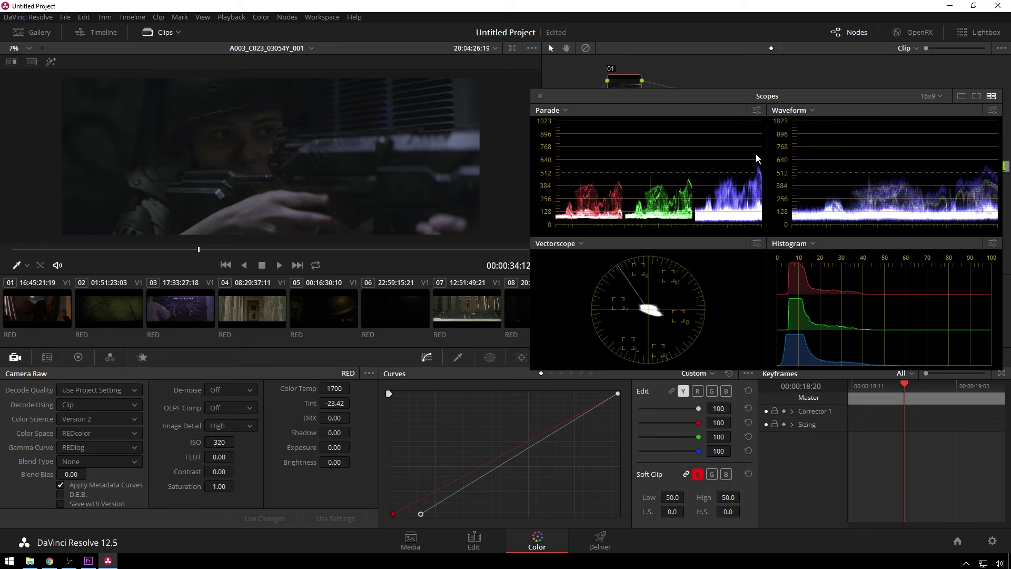
pyautogui.moveTo(619, 393); pyautogui.dragTo(674, 371)
pyautogui.moveTo(539, 446); pyautogui.dragTo(542, 438)
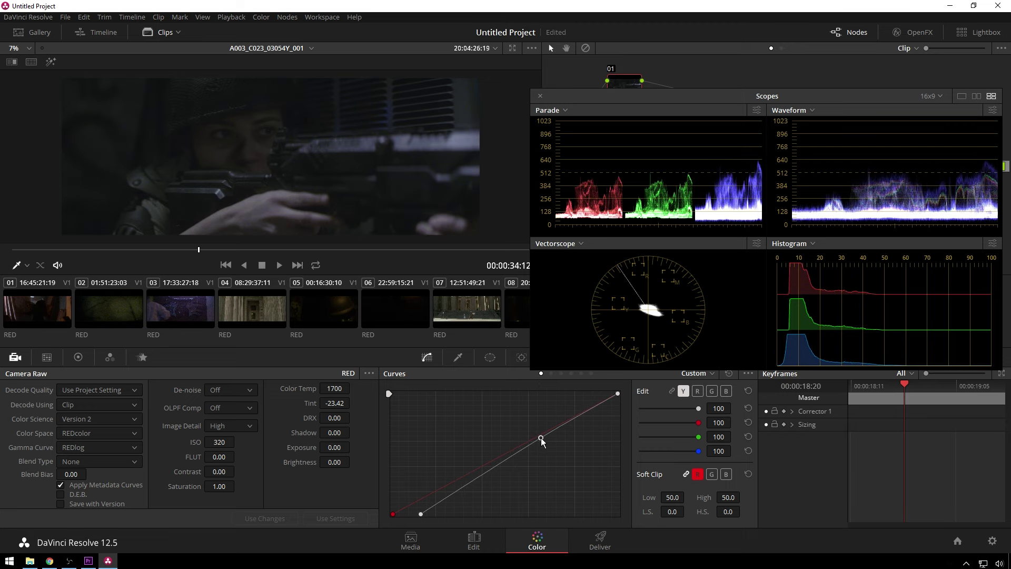
pyautogui.click(469, 485)
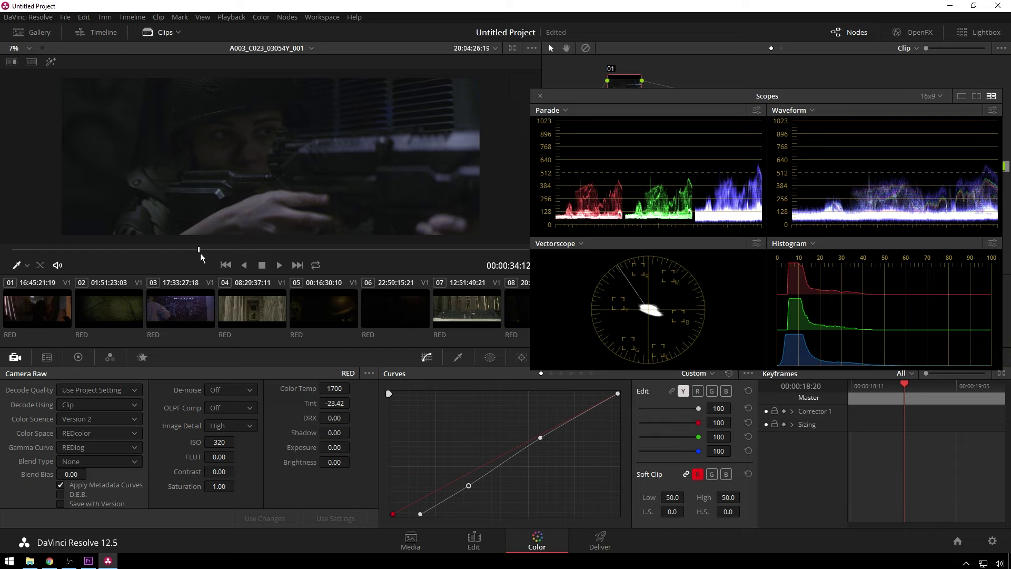
pyautogui.moveTo(199, 251)
pyautogui.mouseDown()
pyautogui.moveTo(15, 250)
pyautogui.moveTo(486, 250)
pyautogui.moveTo(200, 254)
pyautogui.mouseUp()
# - Move the scopes off screen, lower node 01, and add serial node 02 with Alt+S
pyautogui.moveTo(783, 99); pyautogui.dragTo(0, 105)
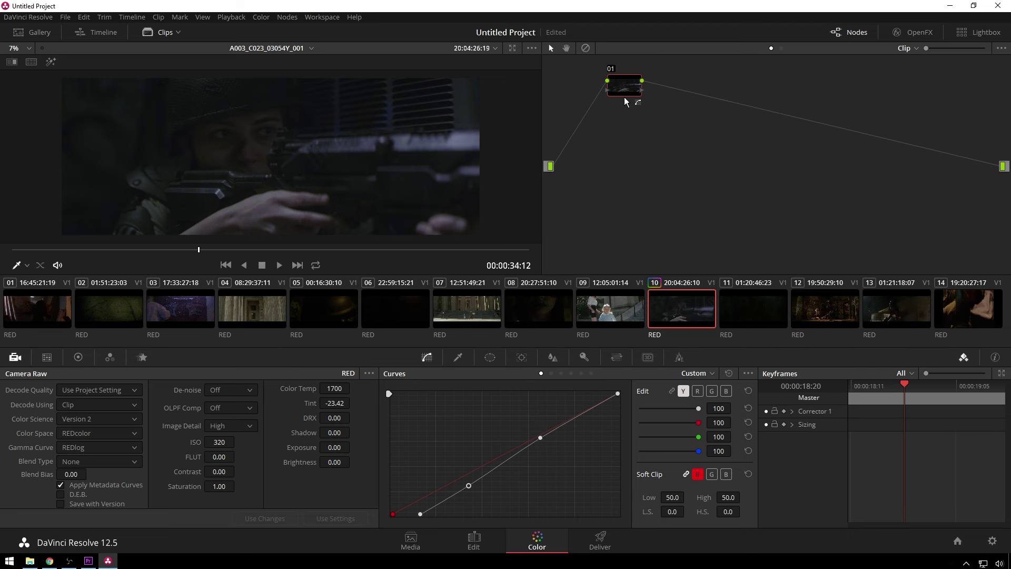
pyautogui.moveTo(615, 86); pyautogui.dragTo(616, 141)
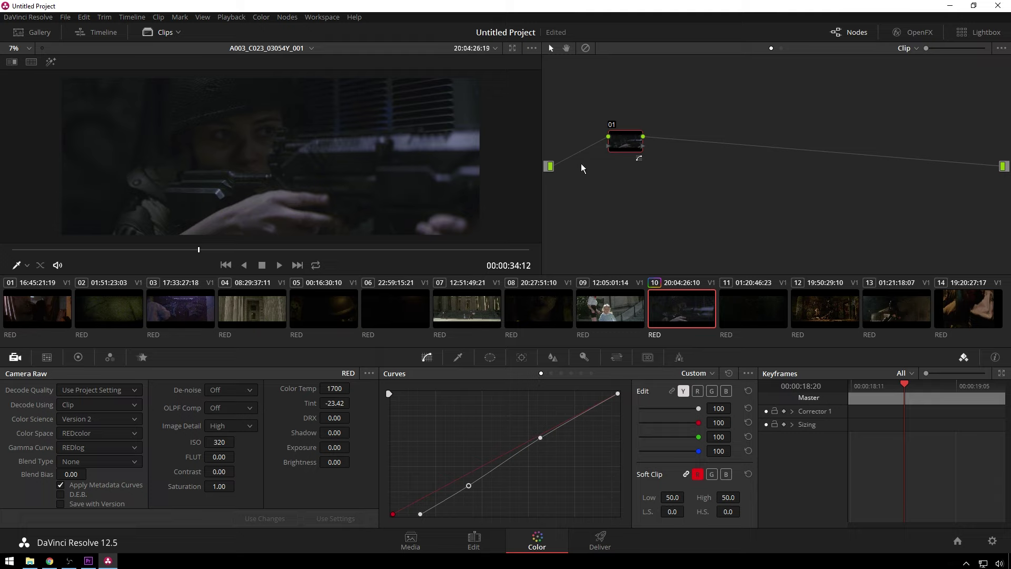
pyautogui.hotkey('alt', 's')
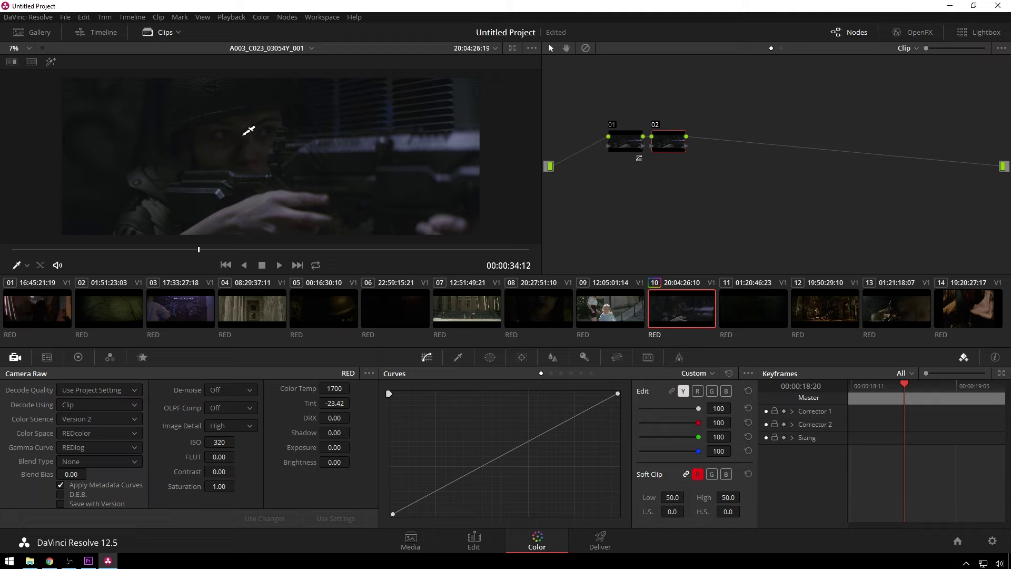
# - Add a point to node 02's curve, then reset the curve back to straight
pyautogui.click(267, 144)
pyautogui.click(728, 374)
pyautogui.click(585, 357)
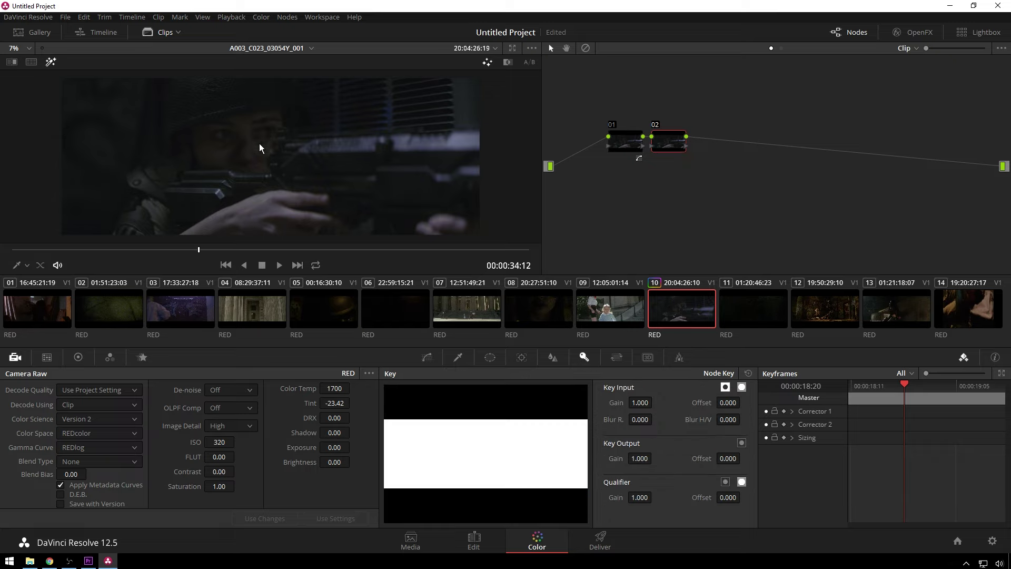
# - Trial a qualifier key by sampling the image and raising Black Clip, then reset the qualifier to defaults
pyautogui.click(457, 357)
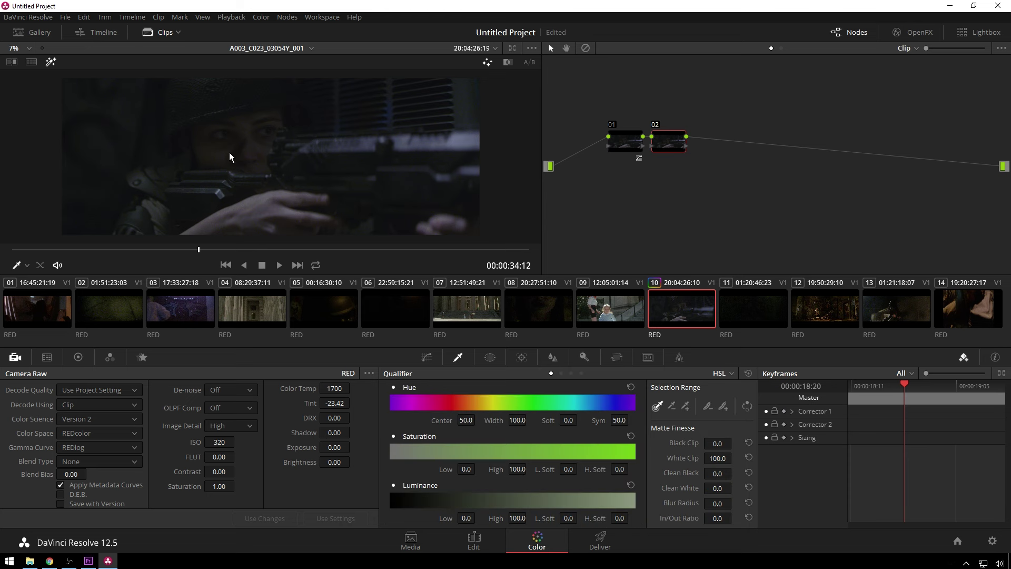
pyautogui.click(267, 147)
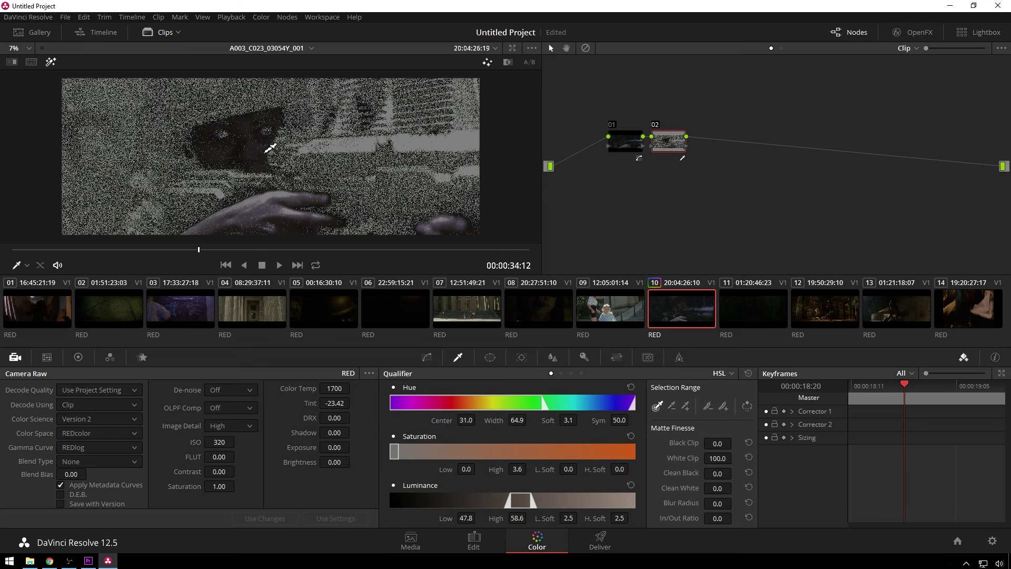
pyautogui.click(266, 145)
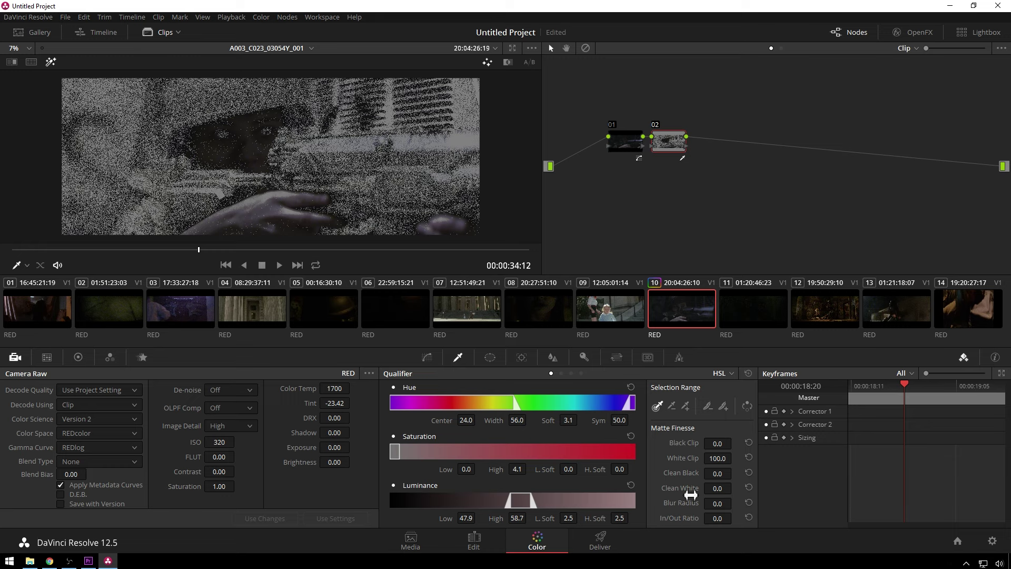
pyautogui.moveTo(690, 444); pyautogui.dragTo(835, 438)
pyautogui.moveTo(678, 438); pyautogui.dragTo(837, 439)
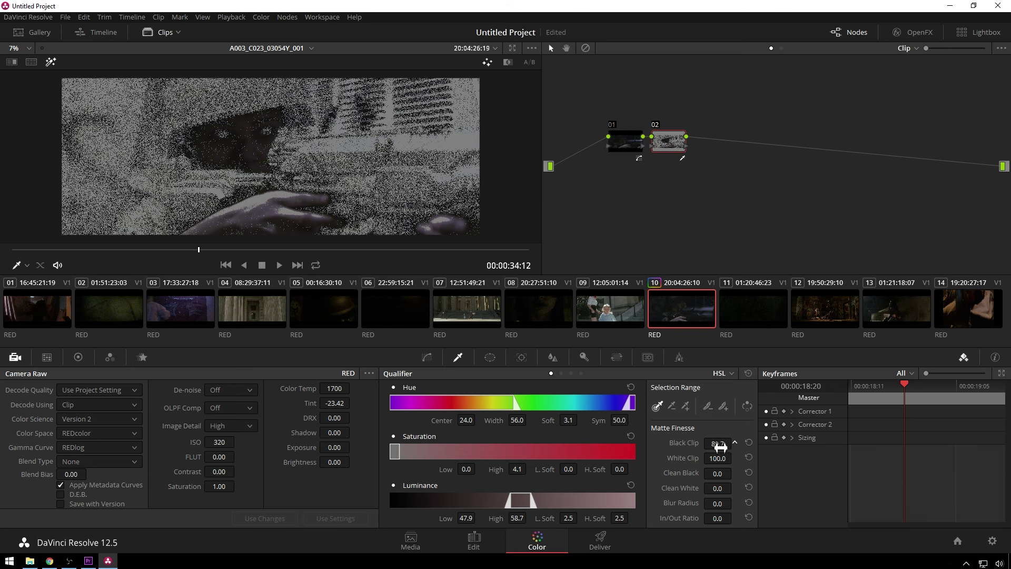
pyautogui.click(748, 442)
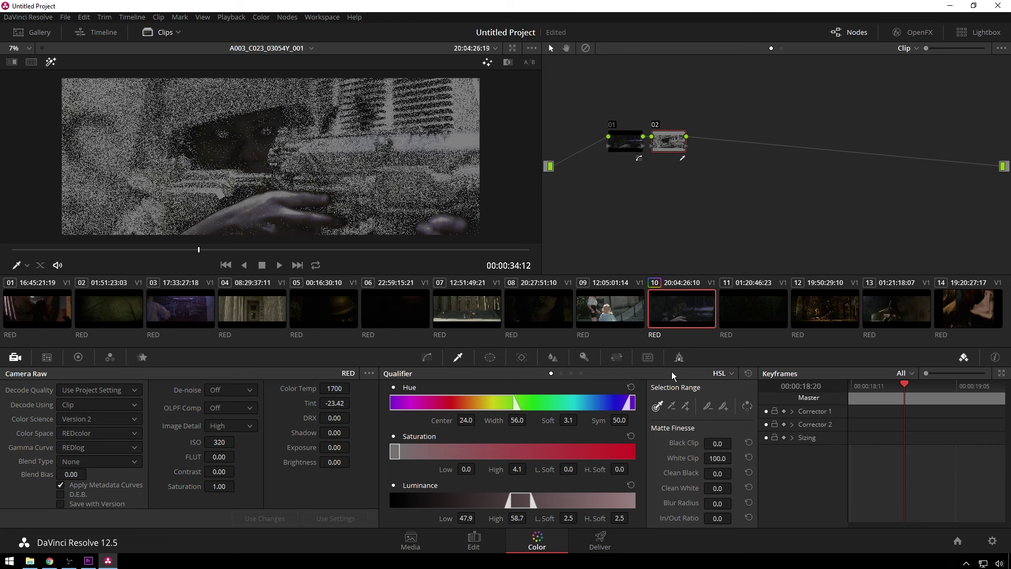
pyautogui.click(749, 373)
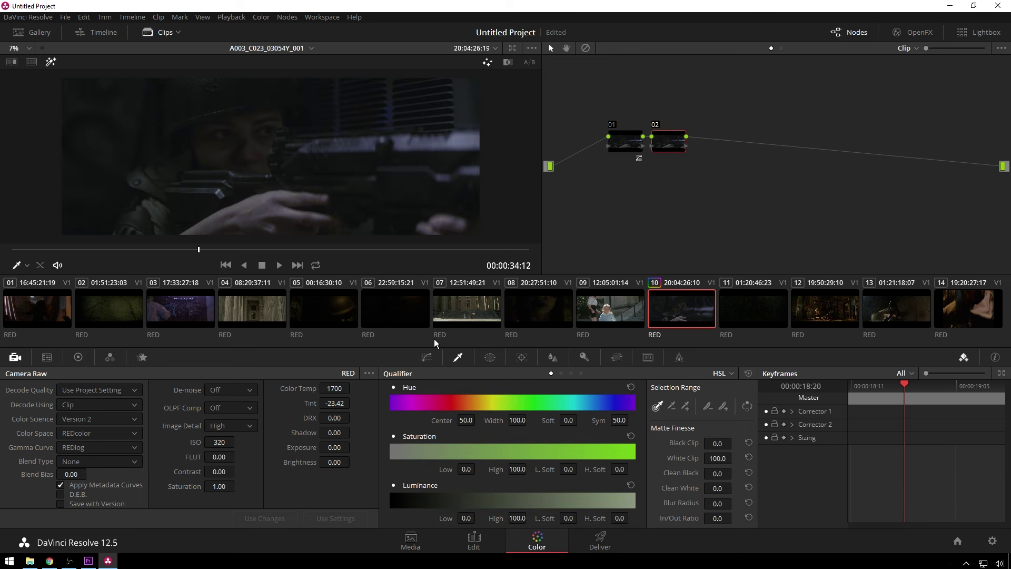
# - Add a circular window on the face: Size 51.49, Aspect 43.50, Rotate -14.86, Soft 23.31
pyautogui.click(483, 358)
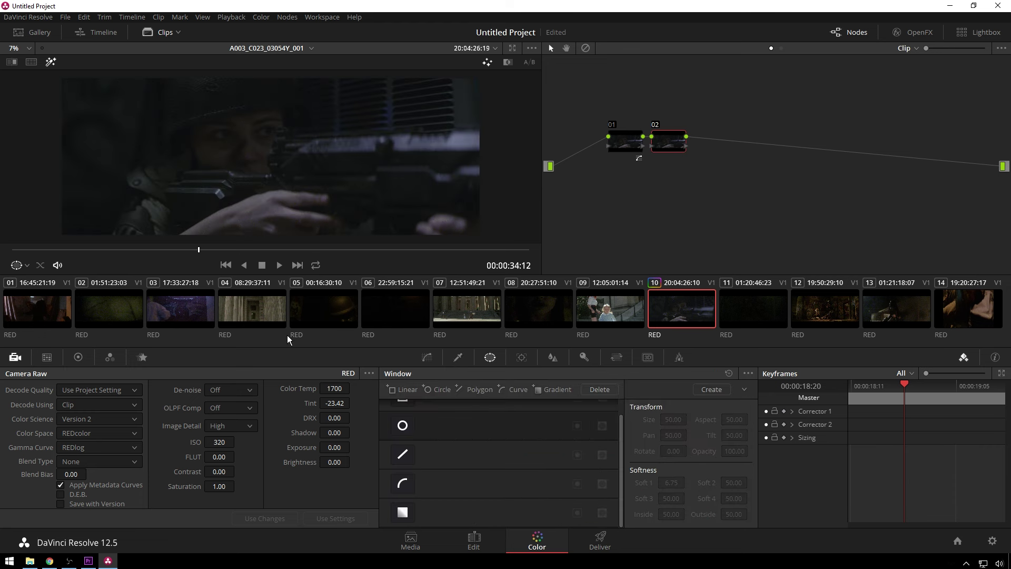
pyautogui.click(403, 426)
pyautogui.moveTo(284, 174); pyautogui.dragTo(250, 173)
pyautogui.moveTo(236, 107); pyautogui.dragTo(225, 108)
pyautogui.moveTo(305, 131); pyautogui.dragTo(324, 167)
pyautogui.moveTo(255, 214); pyautogui.dragTo(258, 231)
pyautogui.moveTo(298, 135); pyautogui.dragTo(306, 134)
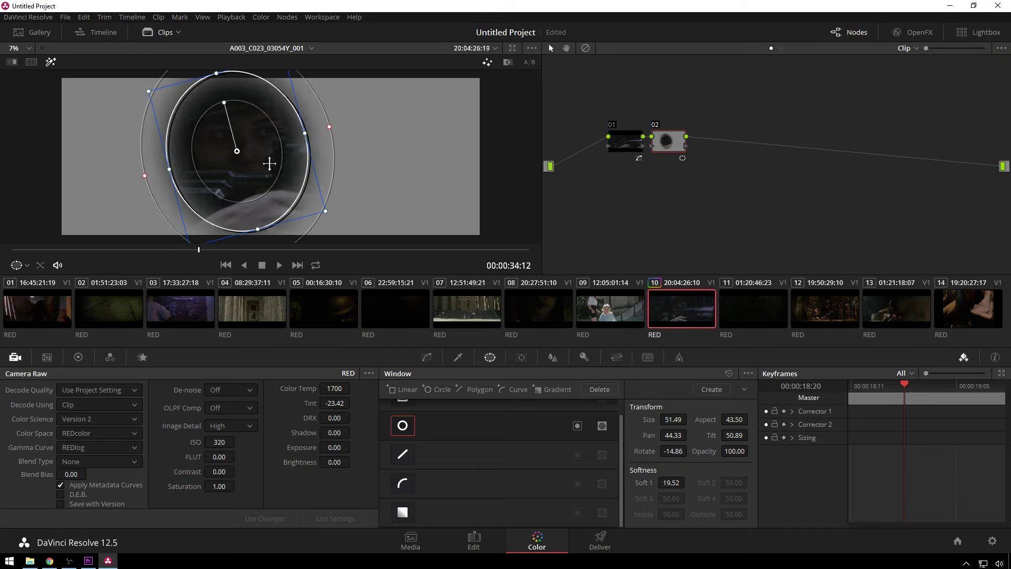
pyautogui.moveTo(269, 164); pyautogui.dragTo(276, 158)
pyautogui.moveTo(335, 122); pyautogui.dragTo(340, 124)
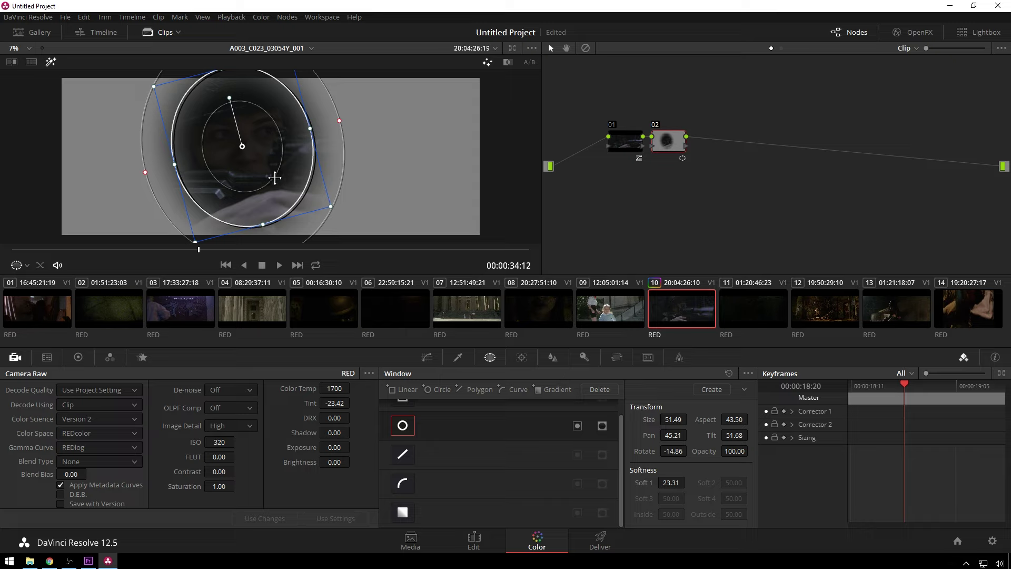
# - Key node 02 on luminance only, Low 0.0 to High 51.7, Blur Radius 8.3, inverted
pyautogui.click(582, 358)
pyautogui.click(458, 355)
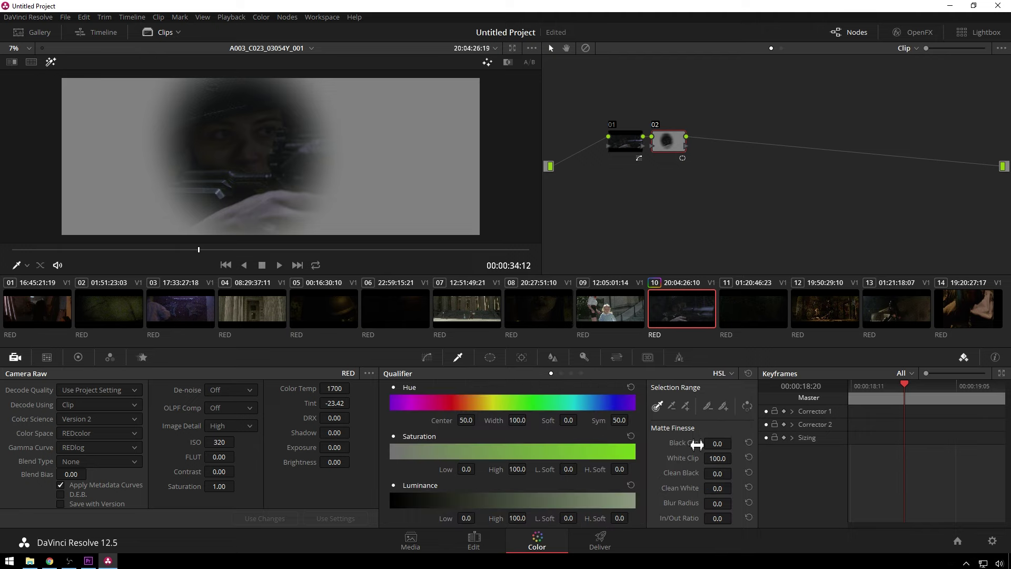
pyautogui.click(394, 436)
pyautogui.click(394, 387)
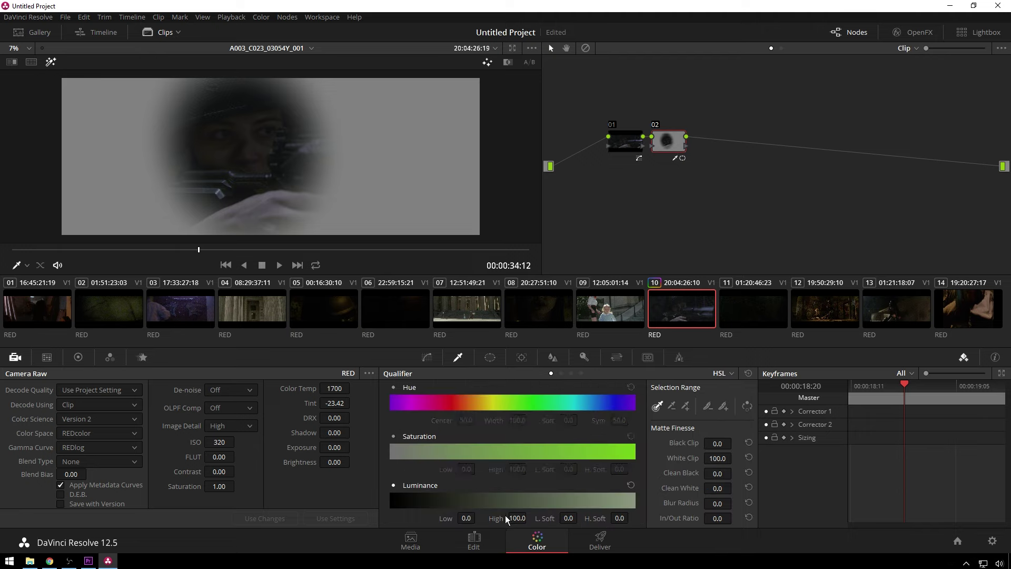
pyautogui.moveTo(504, 518); pyautogui.dragTo(530, 517)
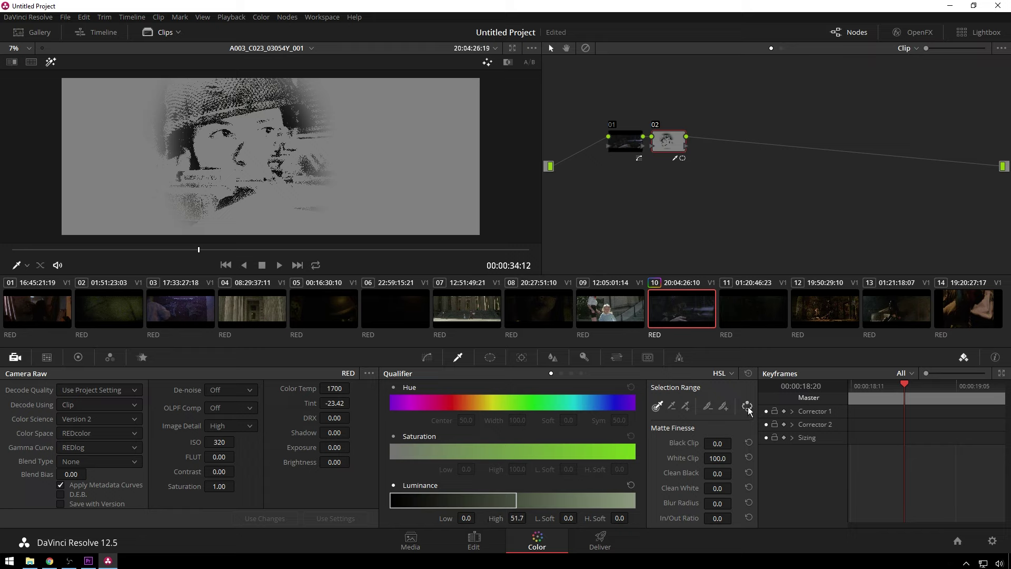
pyautogui.moveTo(678, 512)
pyautogui.mouseDown()
pyautogui.moveTo(700, 512)
pyautogui.moveTo(678, 511)
pyautogui.mouseUp()
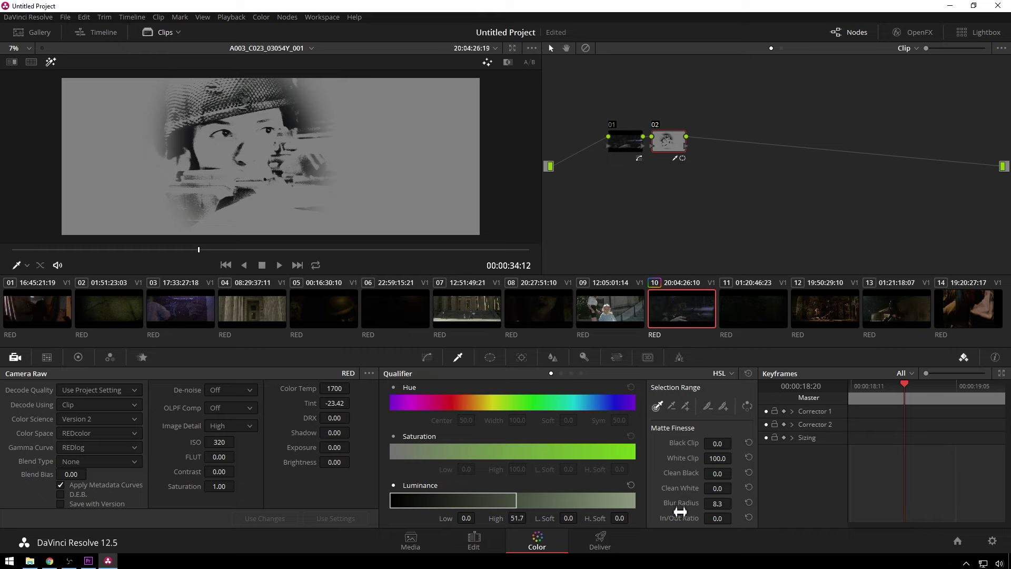
pyautogui.click(747, 410)
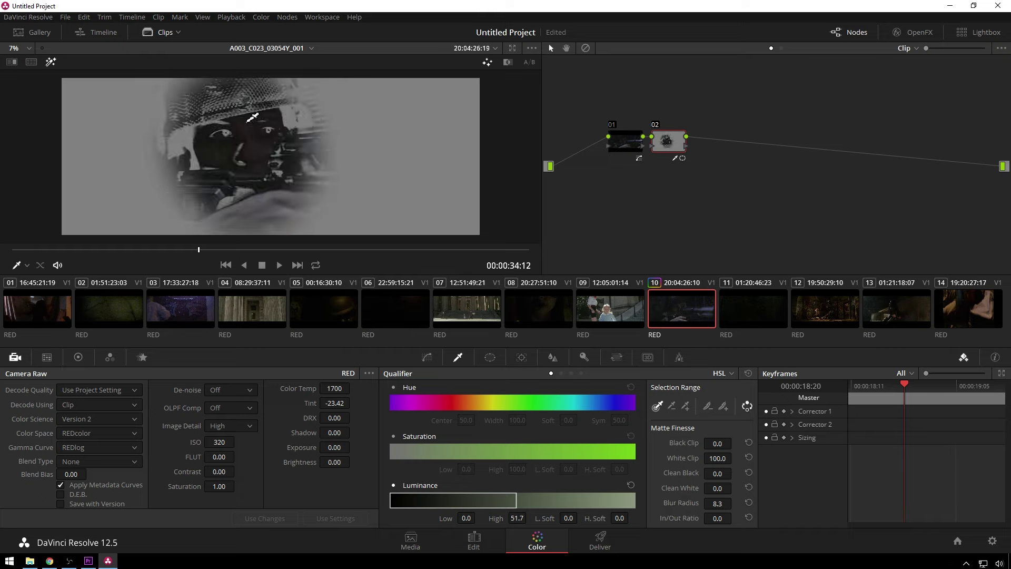
pyautogui.hotkey('shift', 'h')
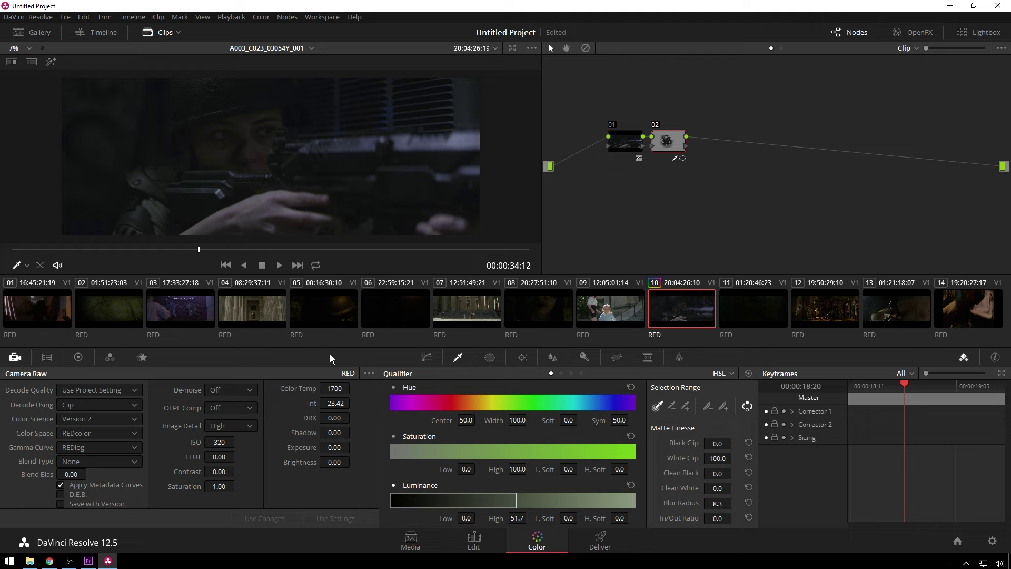
# - Try contrast bends on node 02's luma curve, then delete every point so it stays straight
pyautogui.click(426, 358)
pyautogui.moveTo(553, 422); pyautogui.dragTo(546, 415)
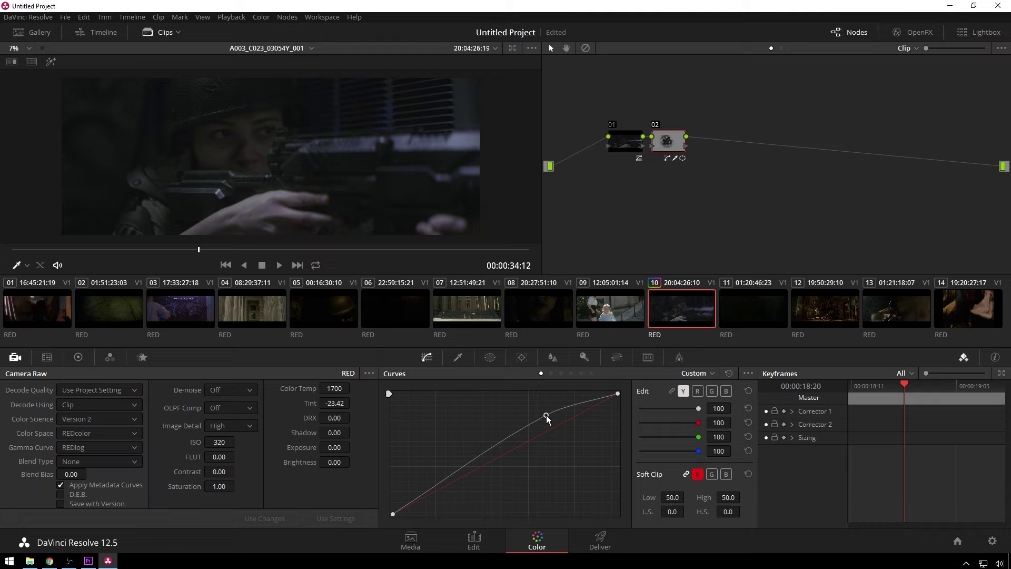
pyautogui.moveTo(428, 493); pyautogui.dragTo(420, 498)
pyautogui.moveTo(548, 419); pyautogui.dragTo(489, 447)
pyautogui.rightClick(420, 497)
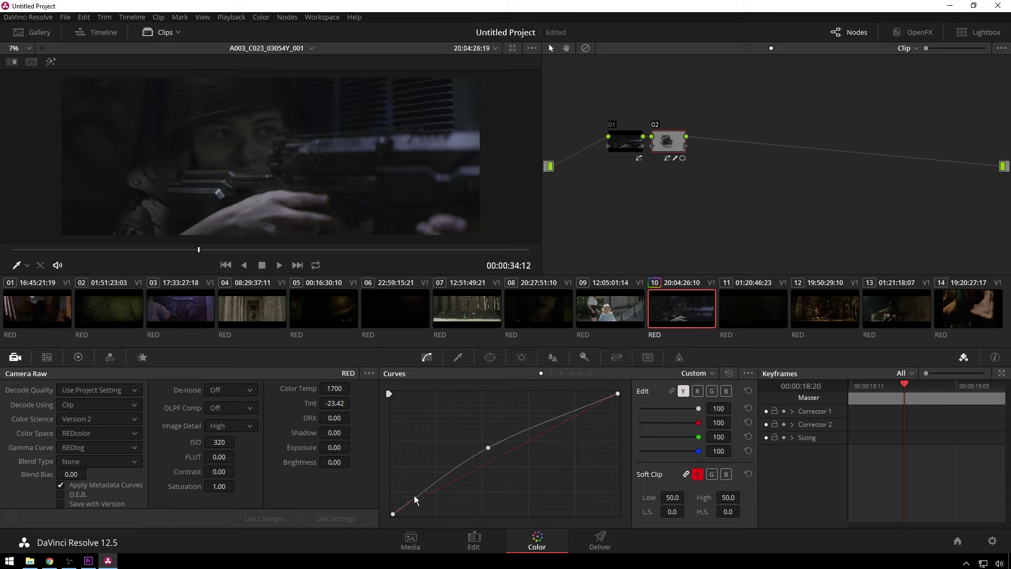
pyautogui.moveTo(415, 496); pyautogui.dragTo(406, 508)
pyautogui.rightClick(490, 448)
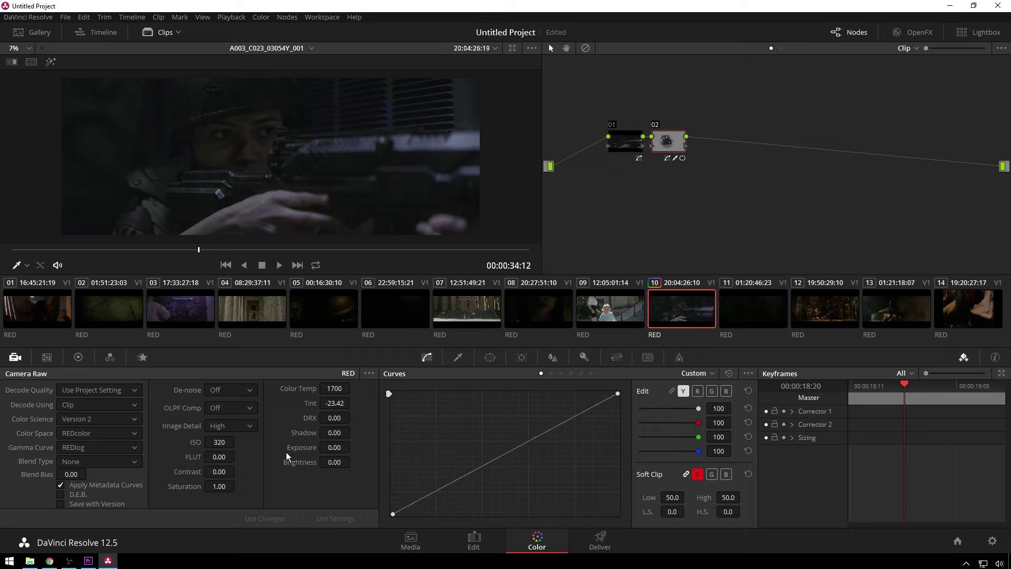
# - Set node 02's Contrast to 1.186 and Pivot to 0.028 in the primary wheels
pyautogui.click(79, 358)
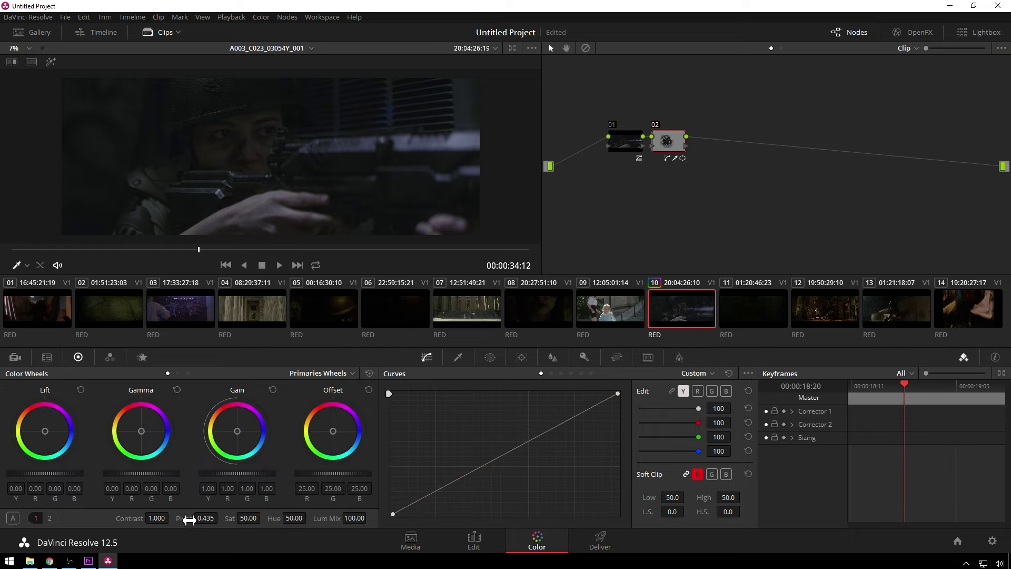
pyautogui.moveTo(157, 518); pyautogui.dragTo(221, 517)
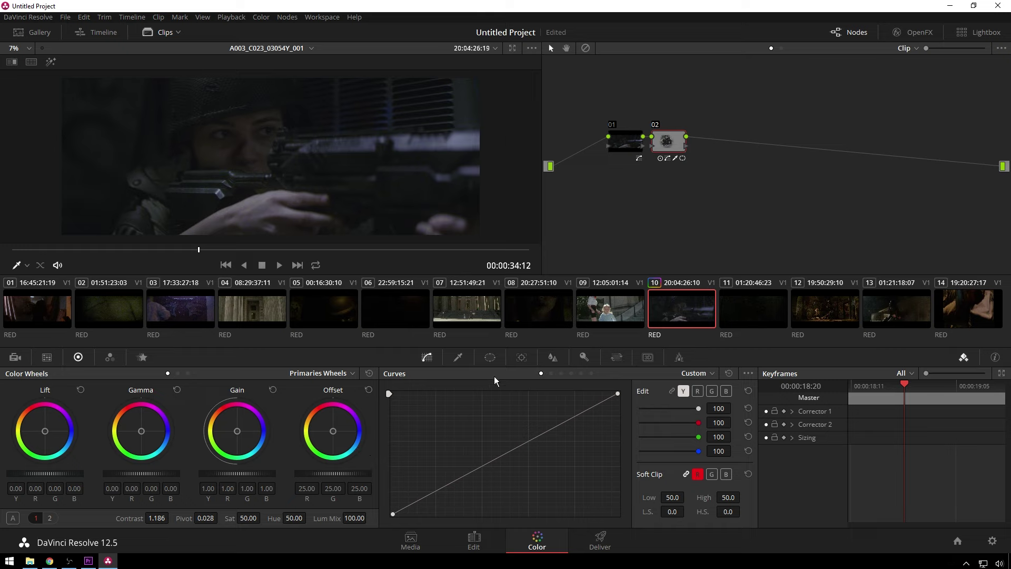
pyautogui.click(584, 357)
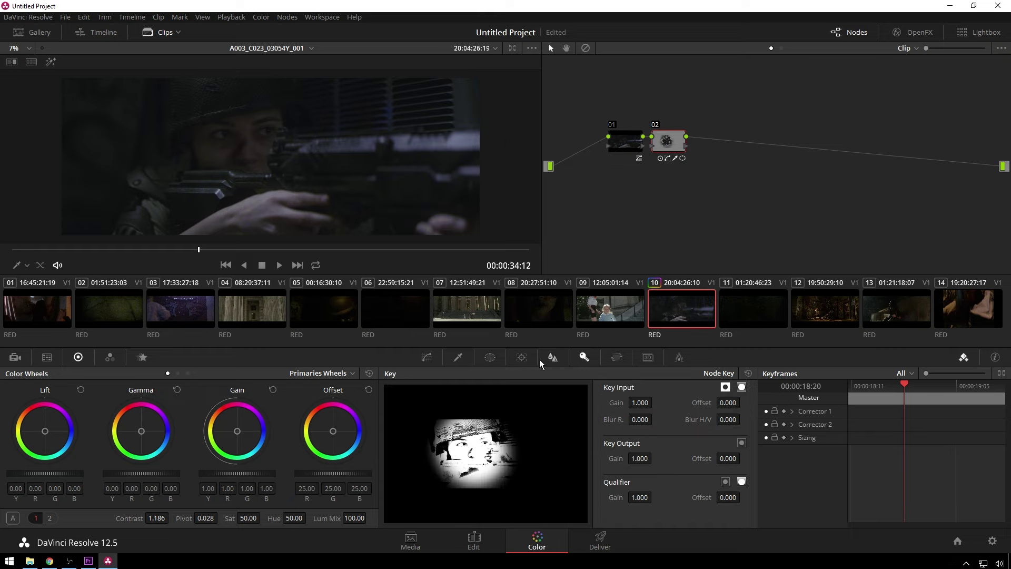
# - Reset node 02's qualifier, lift master Gain to 1.08, and disable all nodes to compare
pyautogui.click(458, 357)
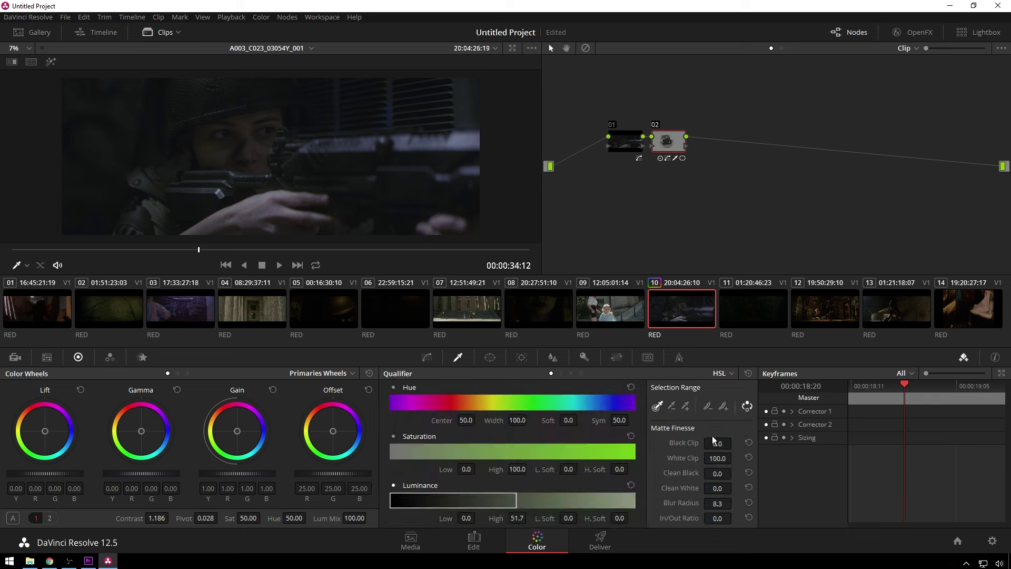
pyautogui.click(748, 374)
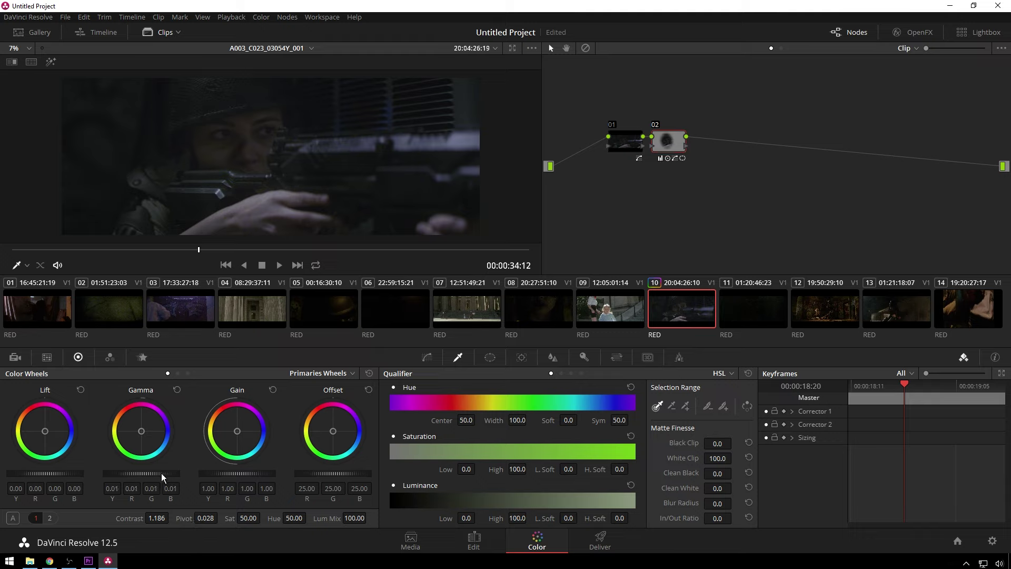
pyautogui.scroll(-1, 65, 476)
pyautogui.scroll(1, 68, 474)
pyautogui.scroll(1, 238, 474)
pyautogui.scroll(6, 239, 474)
pyautogui.scroll(-1, 239, 473)
pyautogui.scroll(-1, 209, 482)
pyautogui.hotkey('alt', 'd')
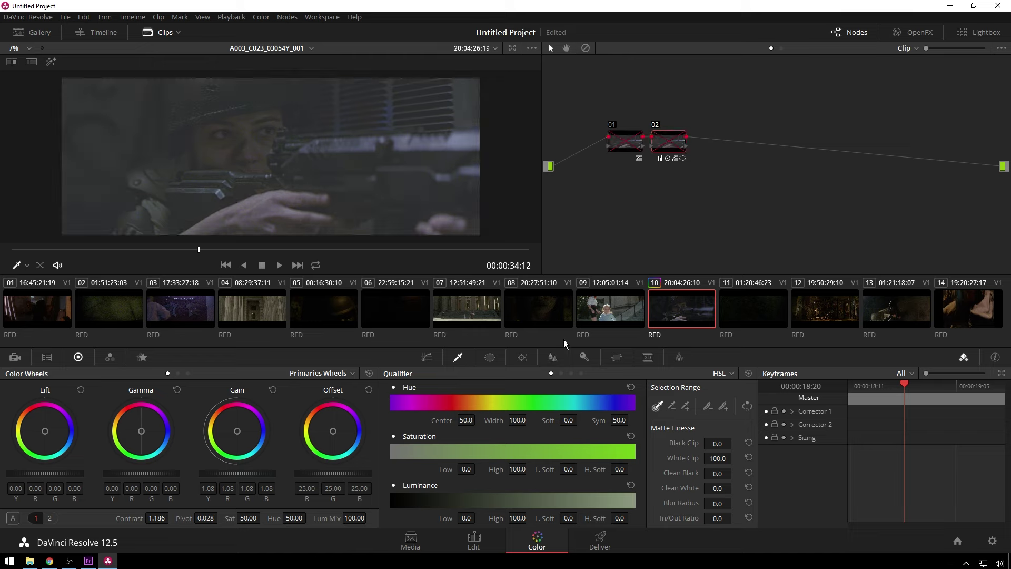
# - With 3D off, track node 02's face window forward, then backward from the start frame
pyautogui.click(521, 357)
pyautogui.click(632, 396)
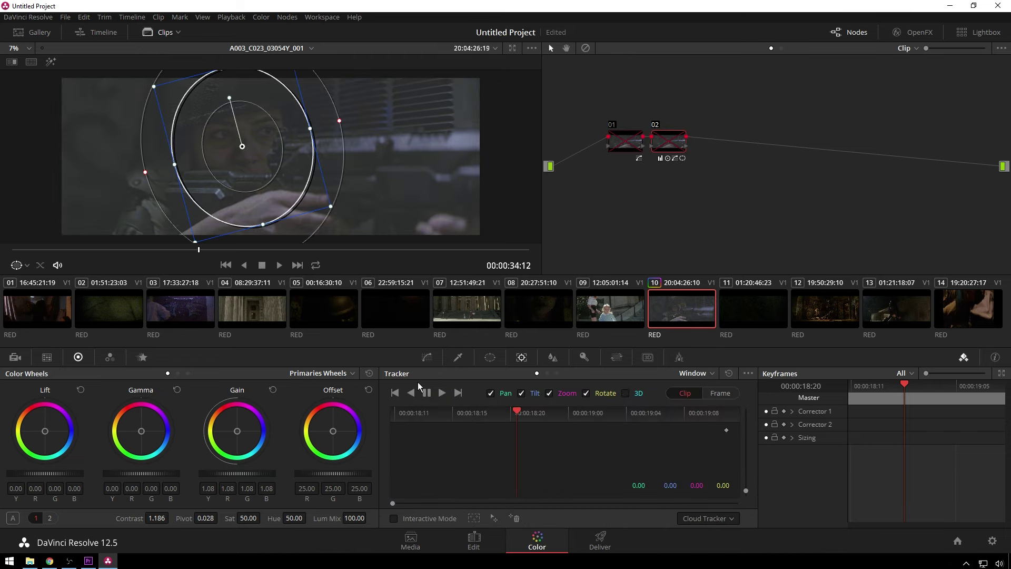
pyautogui.click(442, 393)
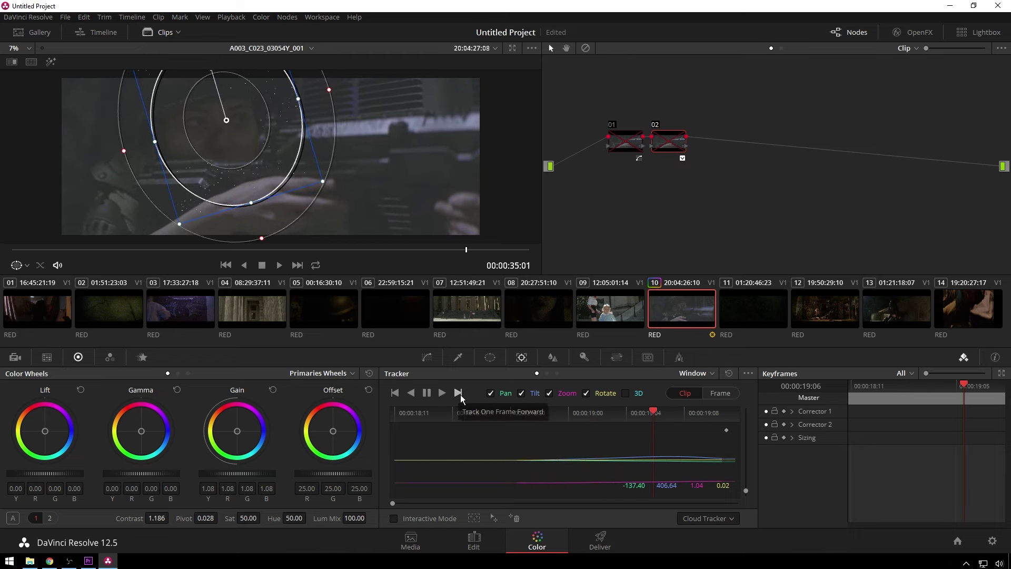
pyautogui.click(520, 421)
pyautogui.click(412, 393)
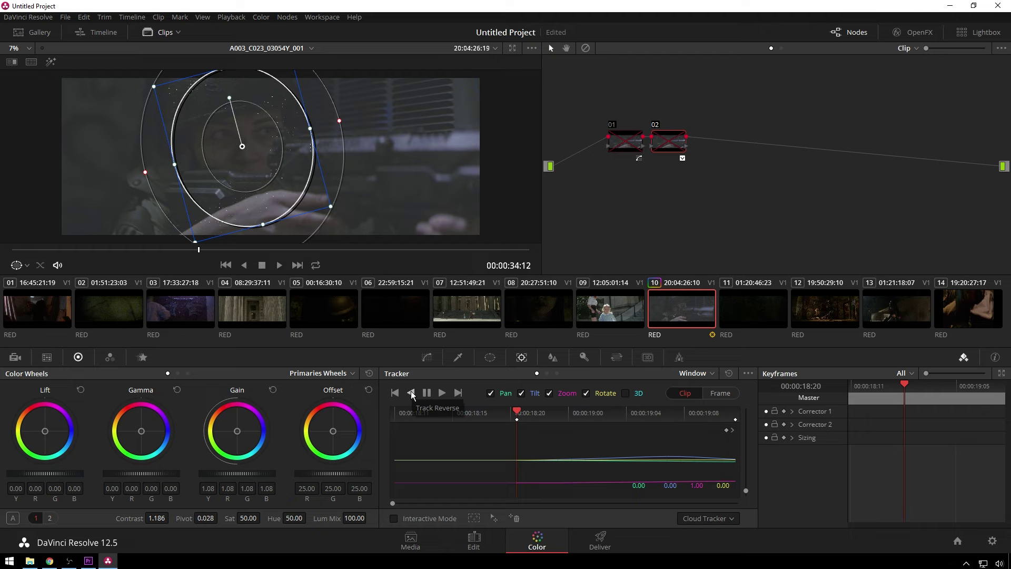
pyautogui.click(412, 394)
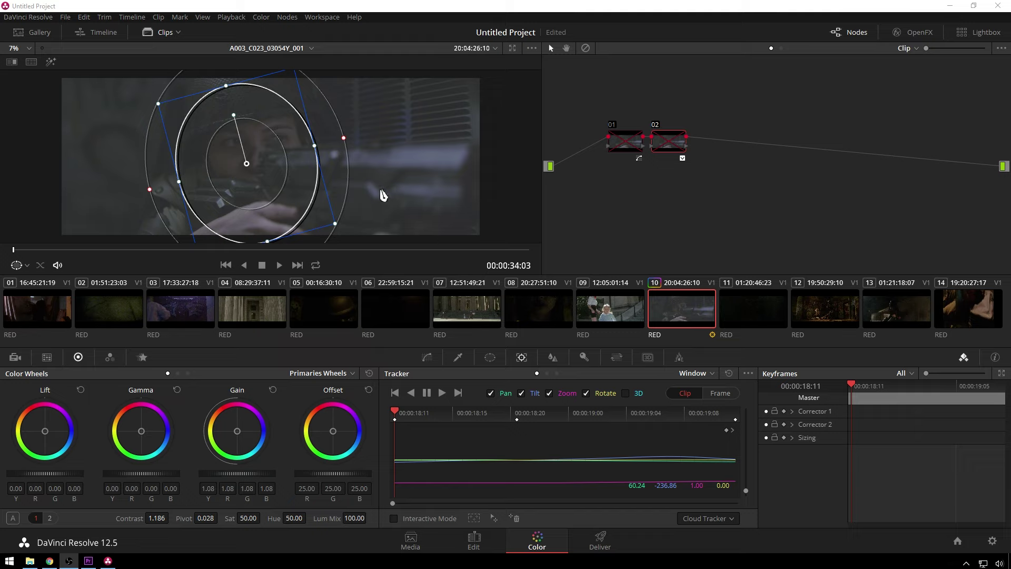
# - Re-enable nodes 01 and 02, toggling the grade and bypass to compare before and after
pyautogui.hotkey('ctrl', 'd')
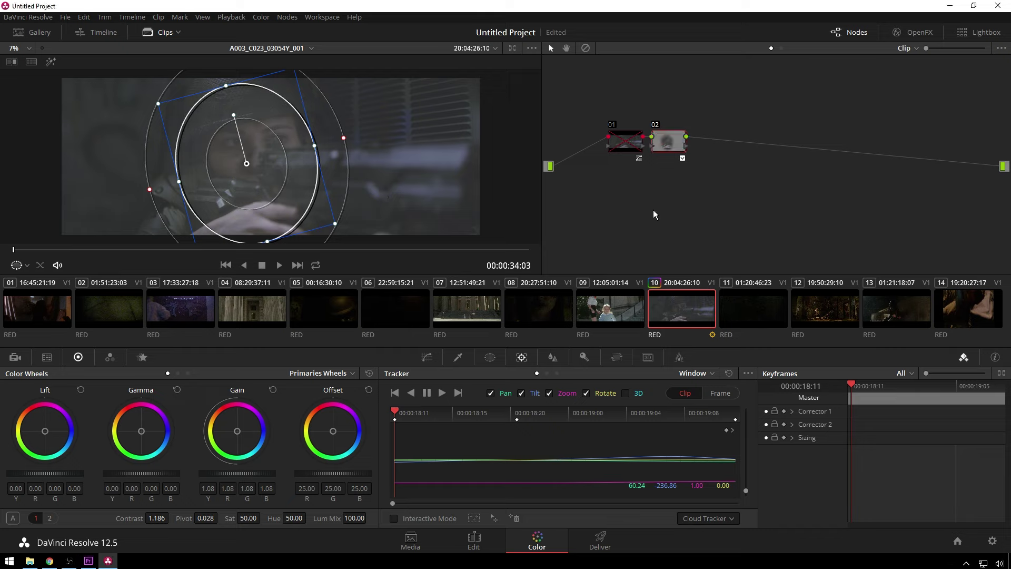
pyautogui.hotkey('ctrl', 'd')
pyautogui.hotkey('alt', 'd')
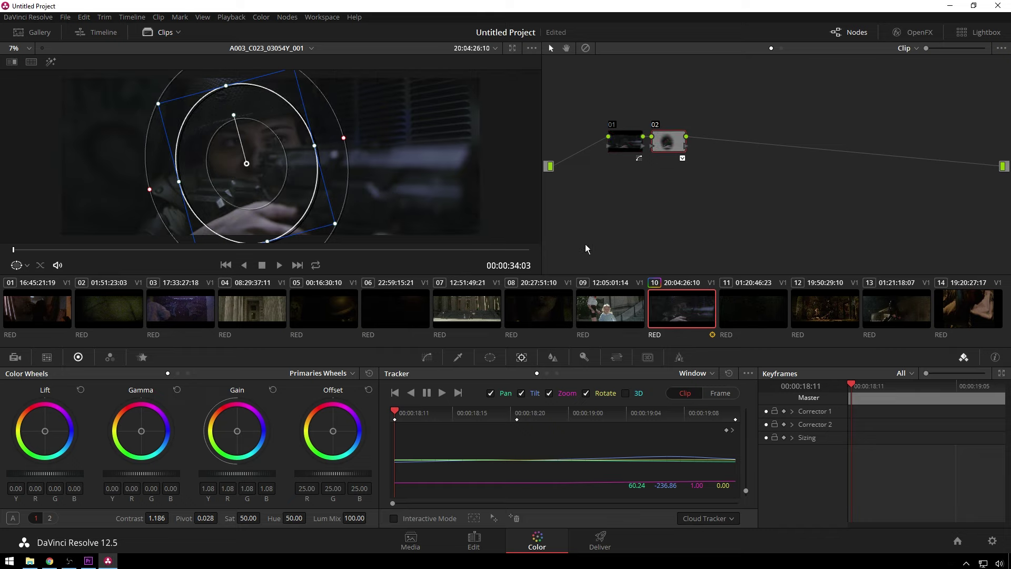
pyautogui.moveTo(672, 149); pyautogui.dragTo(715, 146)
pyautogui.hotkey('shift', 'd')
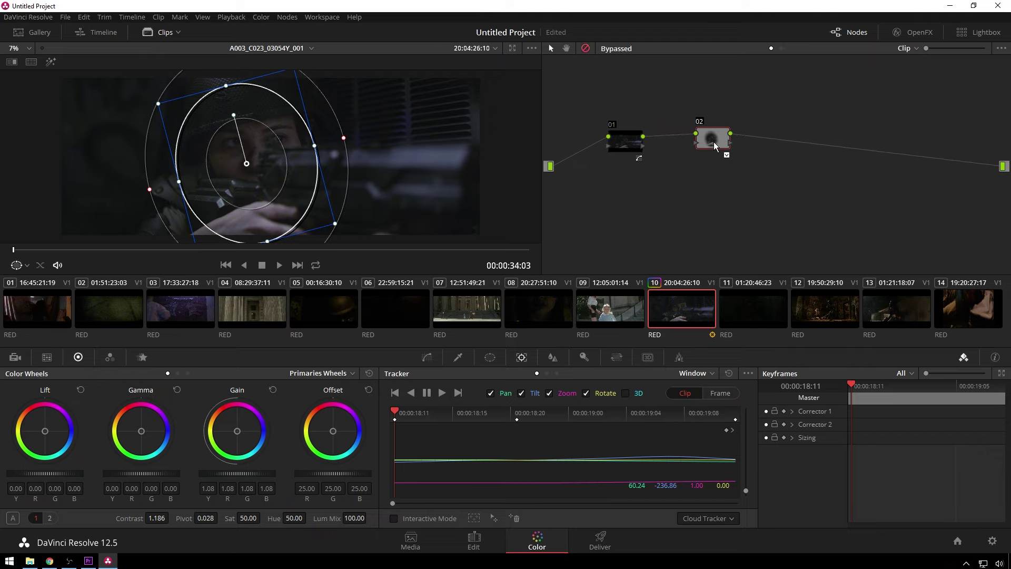
pyautogui.hotkey('shift', 'd')
# - Add serial node 03 and position it between nodes 01 and 02 in the graph
pyautogui.hotkey('shift', 's')
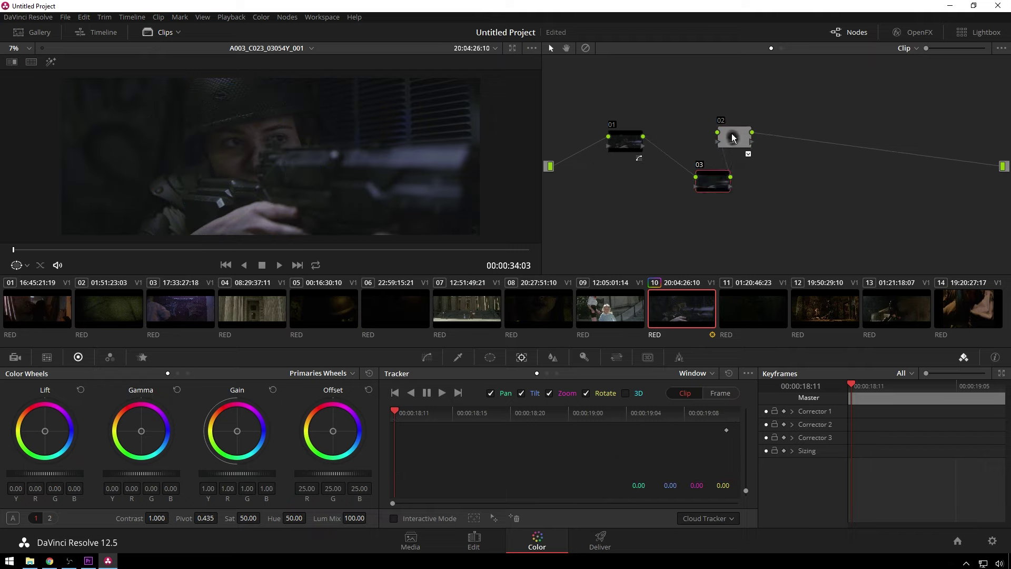
pyautogui.moveTo(717, 176); pyautogui.dragTo(686, 132)
pyautogui.moveTo(762, 150); pyautogui.dragTo(780, 142)
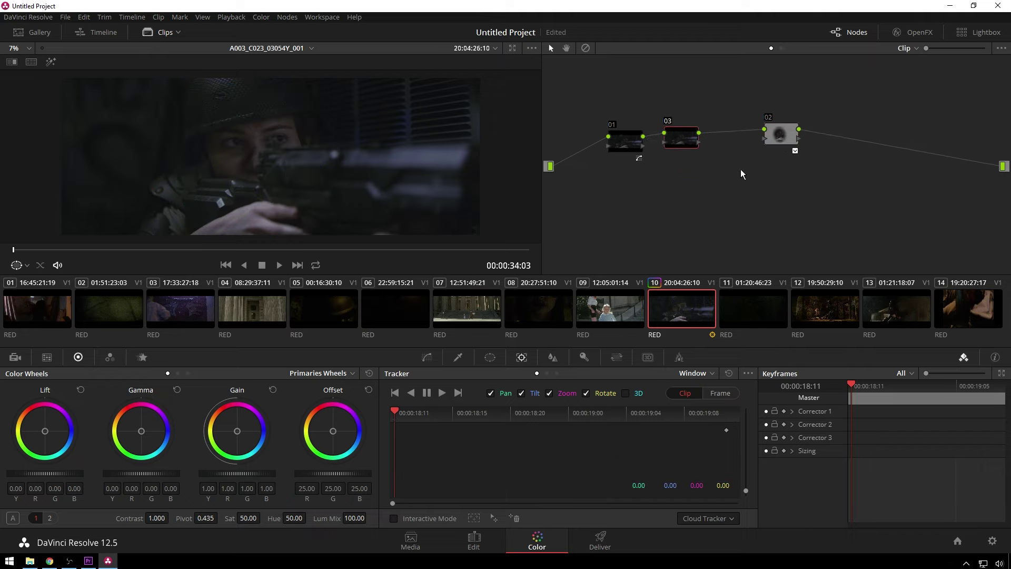
pyautogui.moveTo(691, 143); pyautogui.dragTo(681, 147)
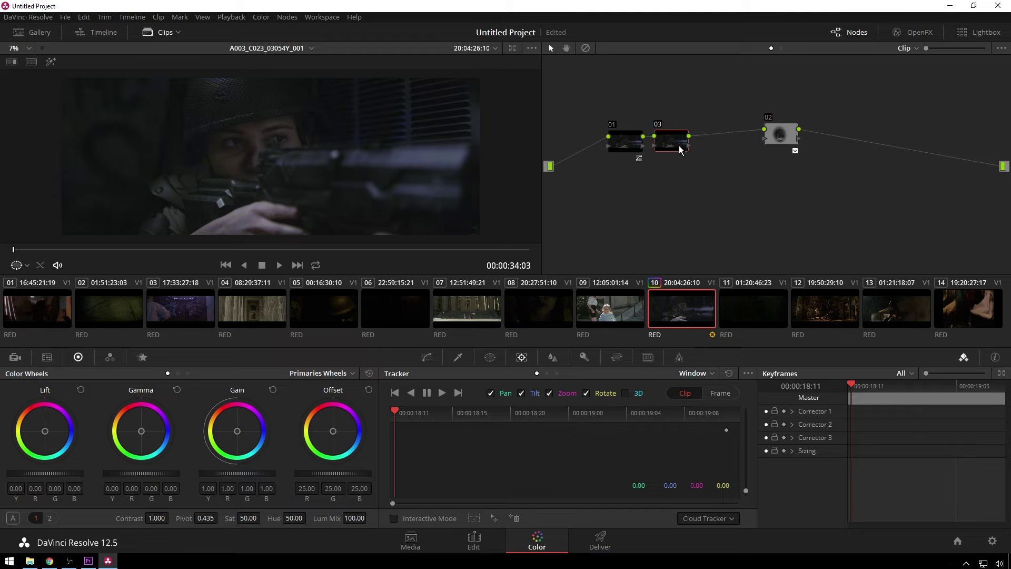
# - Cool node 03's log midtones slightly and lower its Low Range
pyautogui.click(187, 373)
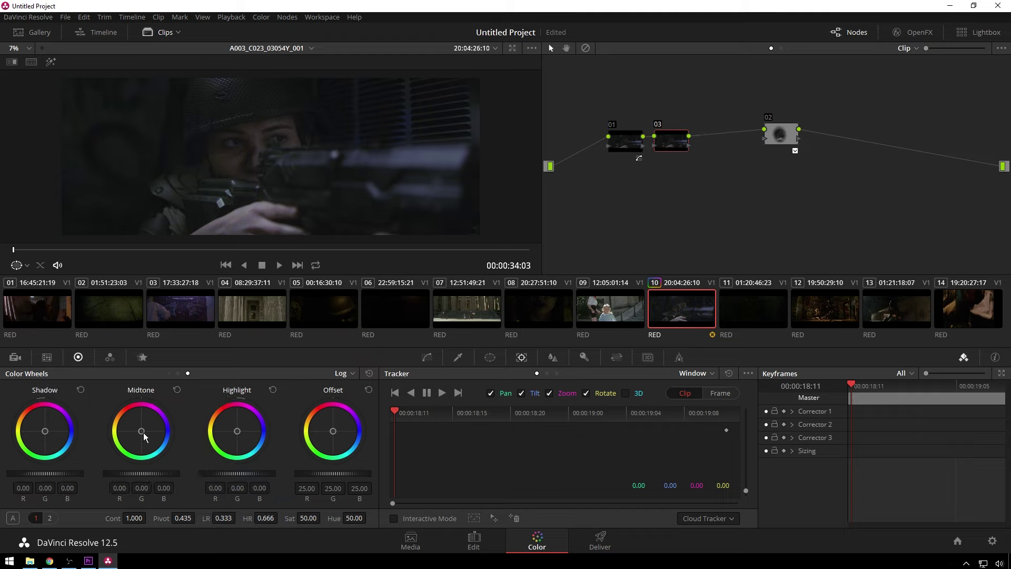
pyautogui.moveTo(146, 435); pyautogui.dragTo(147, 437)
pyautogui.moveTo(228, 518); pyautogui.dragTo(210, 522)
# - Enlarge the viewer and lower node 03's High Range to 0.140, toggling the node to compare
pyautogui.click(157, 32)
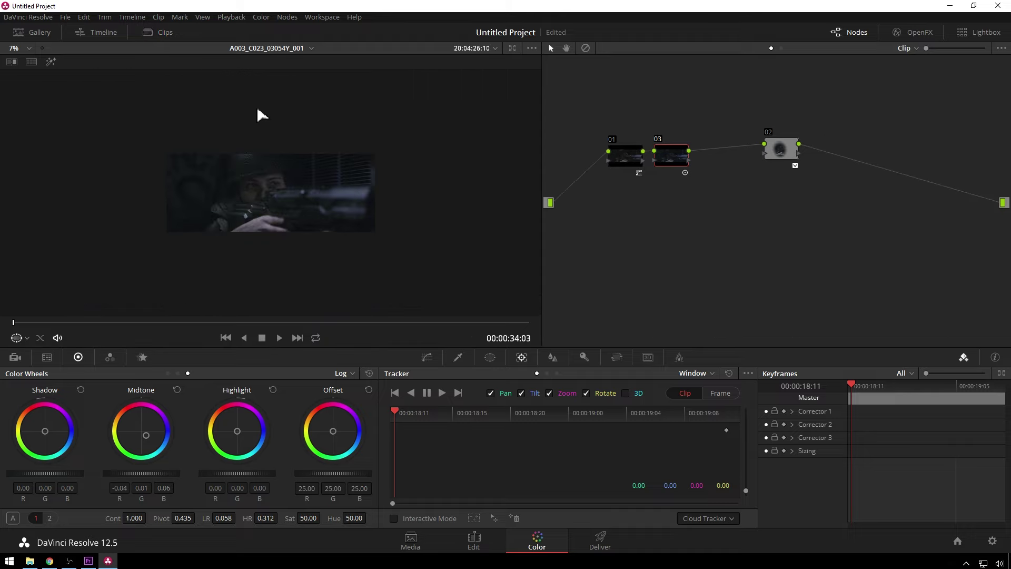
pyautogui.scroll(5, 268, 131)
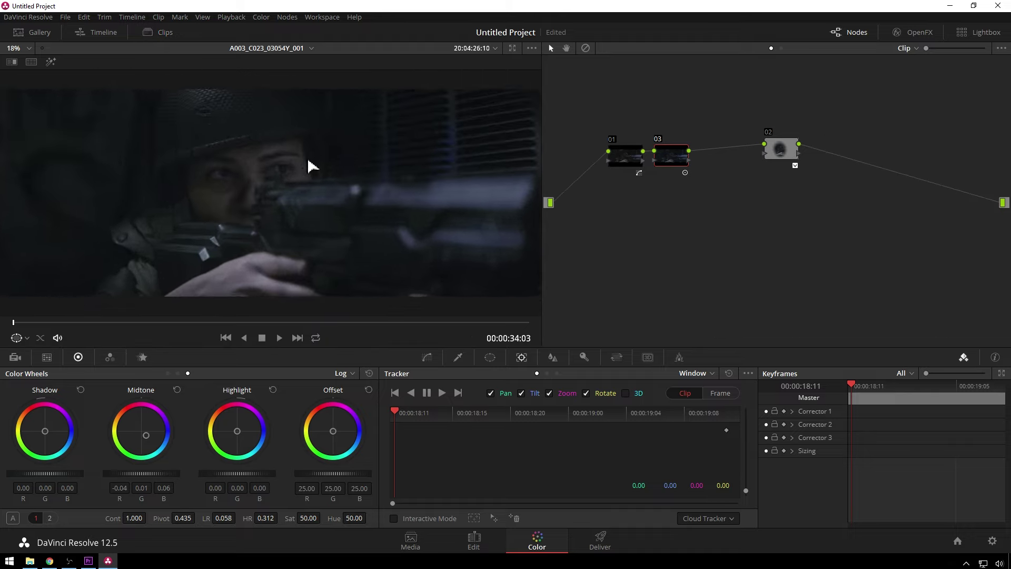
pyautogui.moveTo(543, 314); pyautogui.dragTo(607, 307)
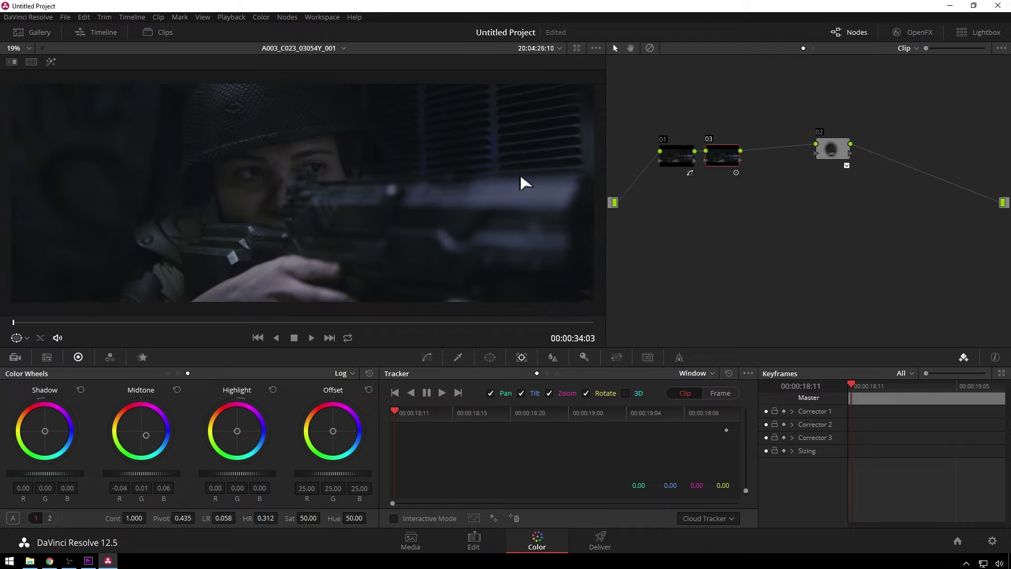
pyautogui.hotkey('ctrl', 'd')
pyautogui.moveTo(248, 527); pyautogui.dragTo(245, 527)
pyautogui.hotkey('ctrl', 'd')
# - Add parallel node 05 with orange log midtones (0.15, -0.03, -0.16) and Low Range 0.359
pyautogui.hotkey('alt', 'p')
pyautogui.moveTo(141, 433); pyautogui.dragTo(139, 428)
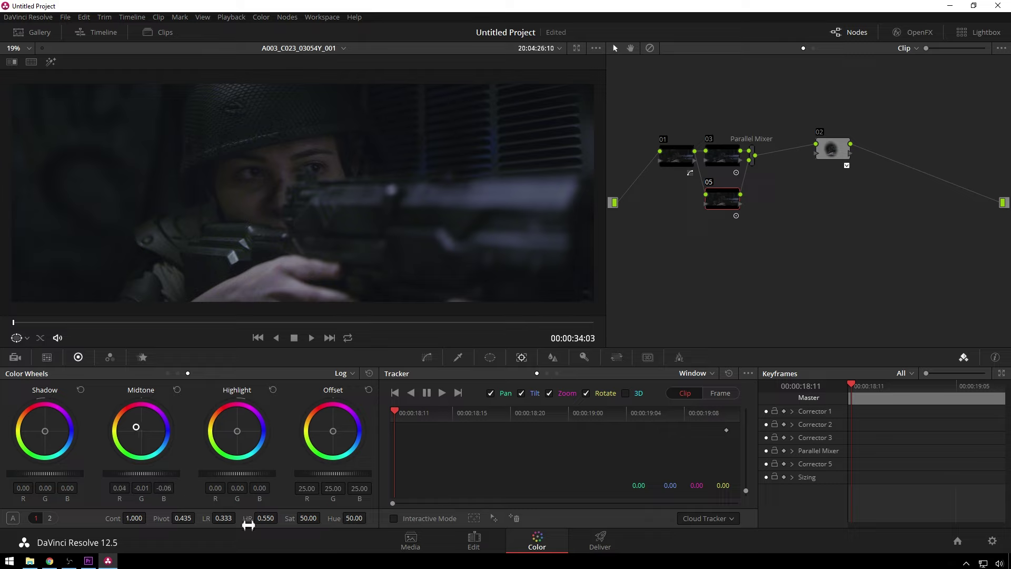
pyautogui.moveTo(266, 518); pyautogui.dragTo(280, 518)
pyautogui.moveTo(223, 518); pyautogui.dragTo(239, 517)
pyautogui.moveTo(128, 411); pyautogui.dragTo(124, 413)
pyautogui.hotkey('ctrl', 'd')
pyautogui.moveTo(123, 413)
pyautogui.mouseDown()
pyautogui.moveTo(129, 424)
pyautogui.moveTo(120, 411)
pyautogui.moveTo(147, 402)
pyautogui.moveTo(170, 436)
pyautogui.moveTo(148, 402)
pyautogui.moveTo(126, 414)
pyautogui.mouseUp()
# - Reset node 05's midtone balance and give it only a slight warm midtone tint
pyautogui.rightClick(355, 166)
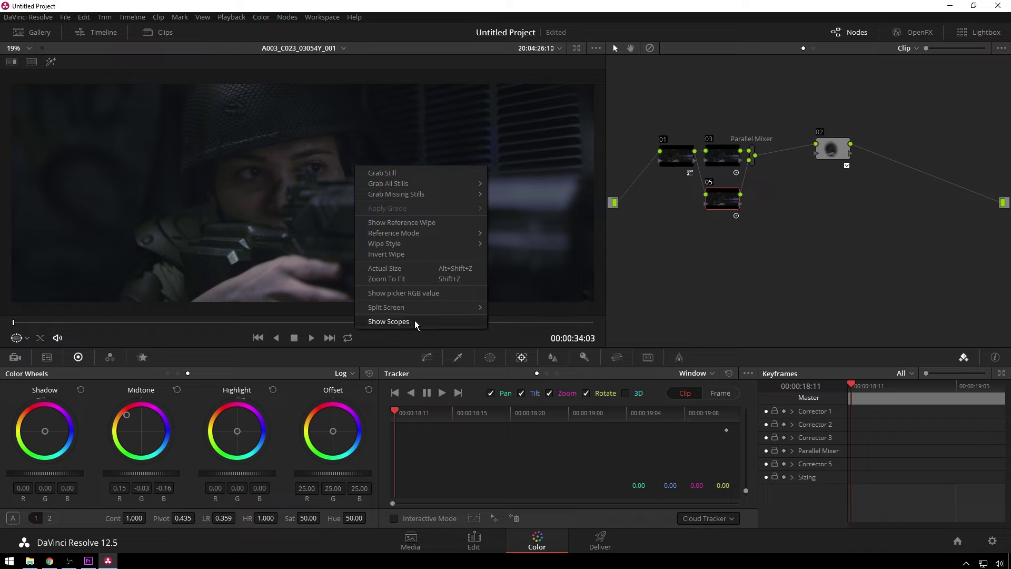
pyautogui.click(324, 186)
pyautogui.scroll(1, 292, 199)
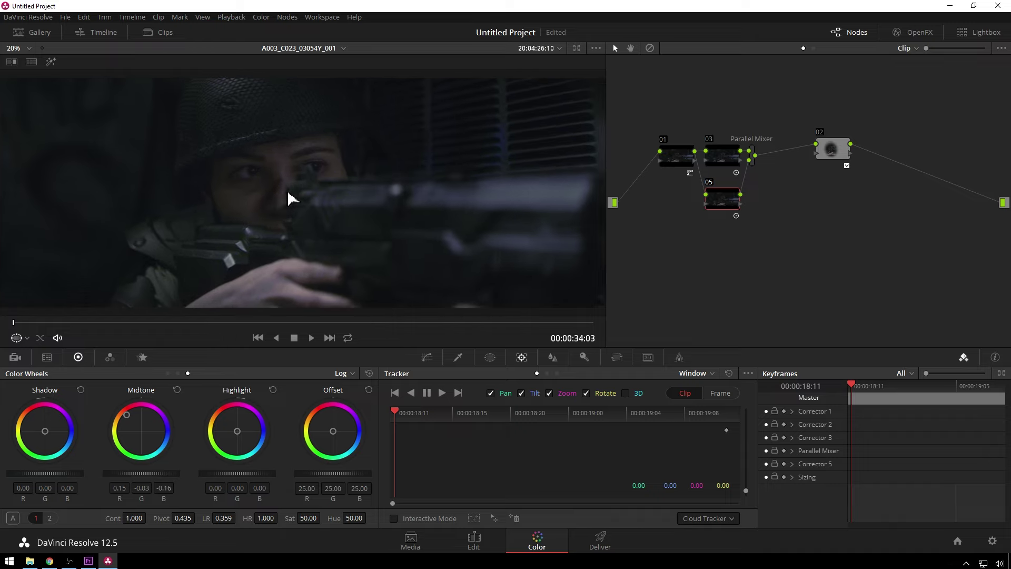
pyautogui.scroll(-3, 292, 199)
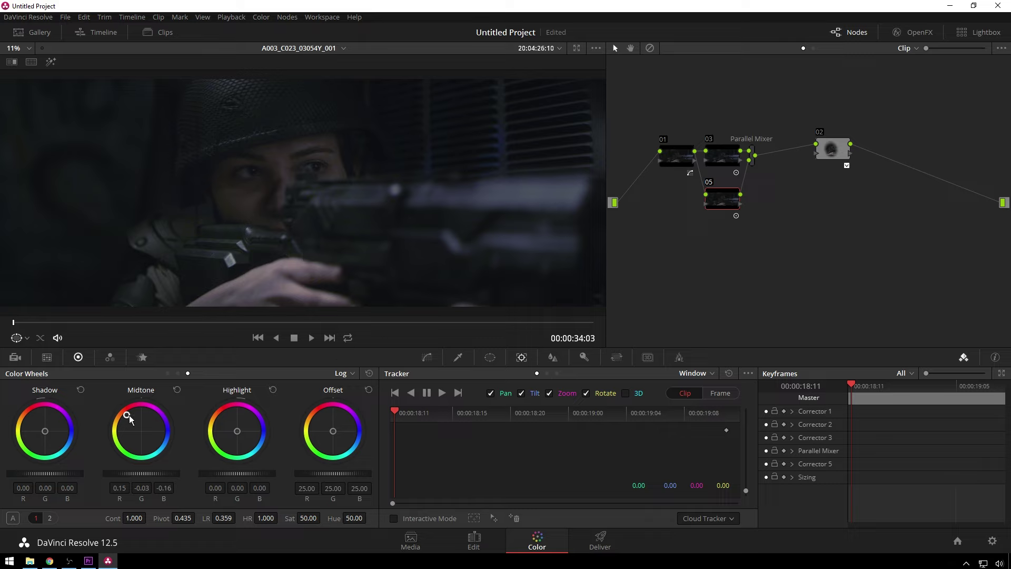
pyautogui.moveTo(126, 415); pyautogui.dragTo(131, 423)
pyautogui.click(168, 373)
pyautogui.moveTo(138, 428); pyautogui.dragTo(134, 428)
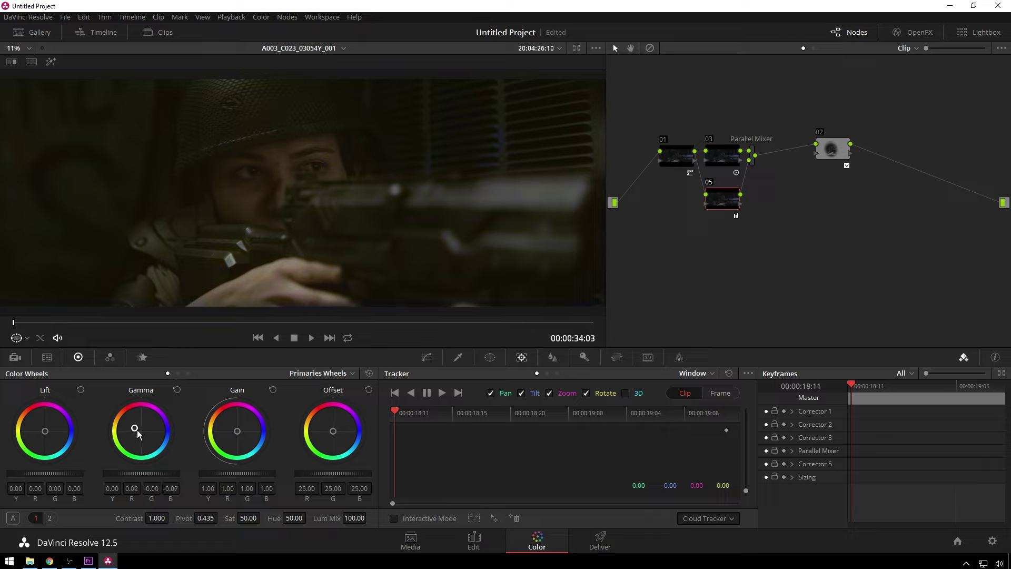
pyautogui.doubleClick(136, 430)
pyautogui.click(188, 374)
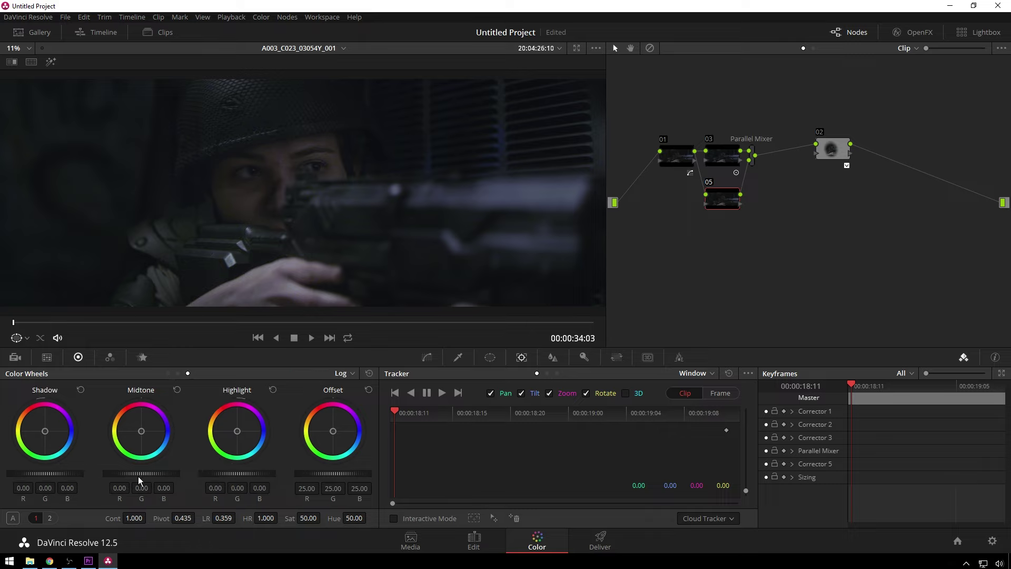
pyautogui.moveTo(146, 428); pyautogui.dragTo(134, 423)
pyautogui.moveTo(255, 519)
pyautogui.mouseDown()
pyautogui.moveTo(281, 518)
pyautogui.moveTo(239, 518)
pyautogui.mouseUp()
pyautogui.doubleClick(139, 426)
pyautogui.moveTo(144, 438); pyautogui.dragTo(140, 429)
# - Rearrange nodes 02 and 05, trim saturation slightly, and add parallel node 07 beside node 02
pyautogui.scroll(-3, 339, 193)
pyautogui.scroll(3, 357, 192)
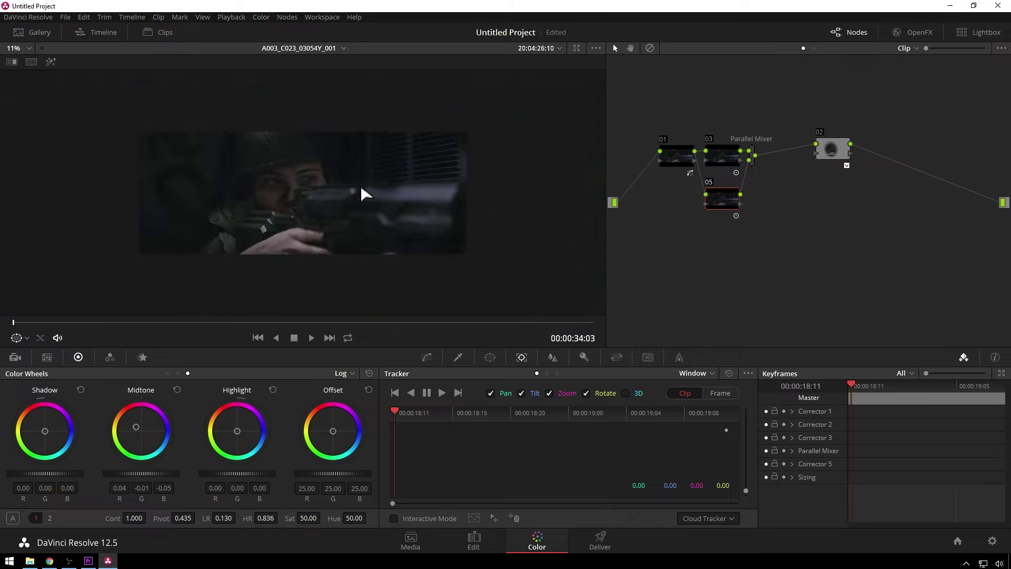
pyautogui.scroll(1, 359, 193)
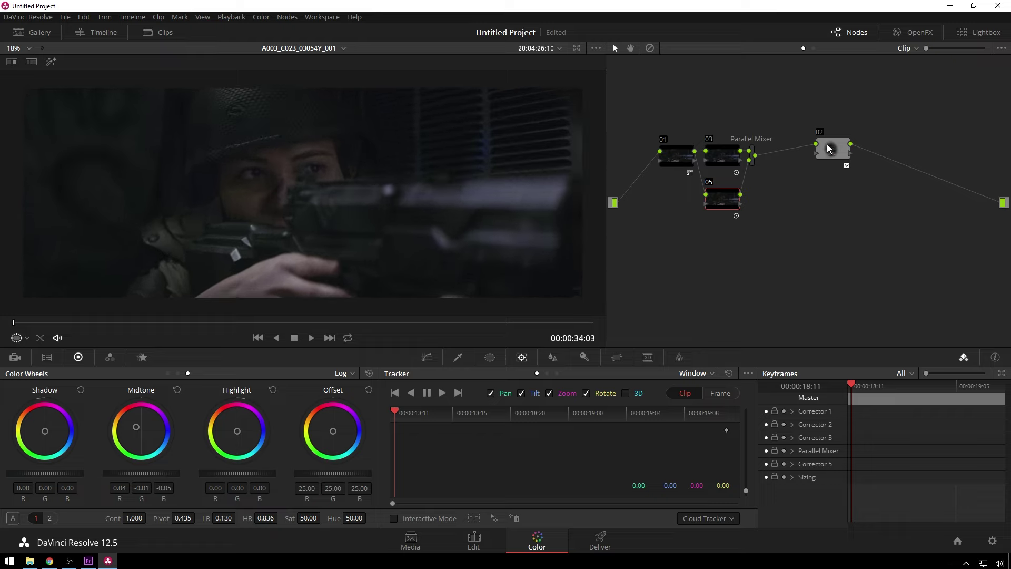
pyautogui.moveTo(830, 148); pyautogui.dragTo(859, 151)
pyautogui.moveTo(722, 204); pyautogui.dragTo(721, 195)
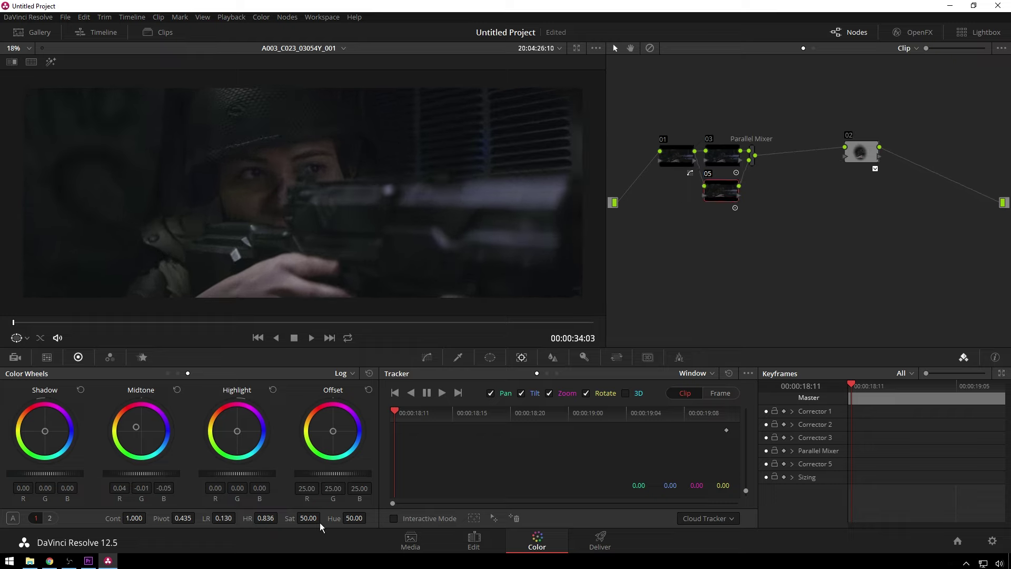
pyautogui.moveTo(289, 528); pyautogui.dragTo(279, 528)
pyautogui.moveTo(862, 153); pyautogui.dragTo(803, 158)
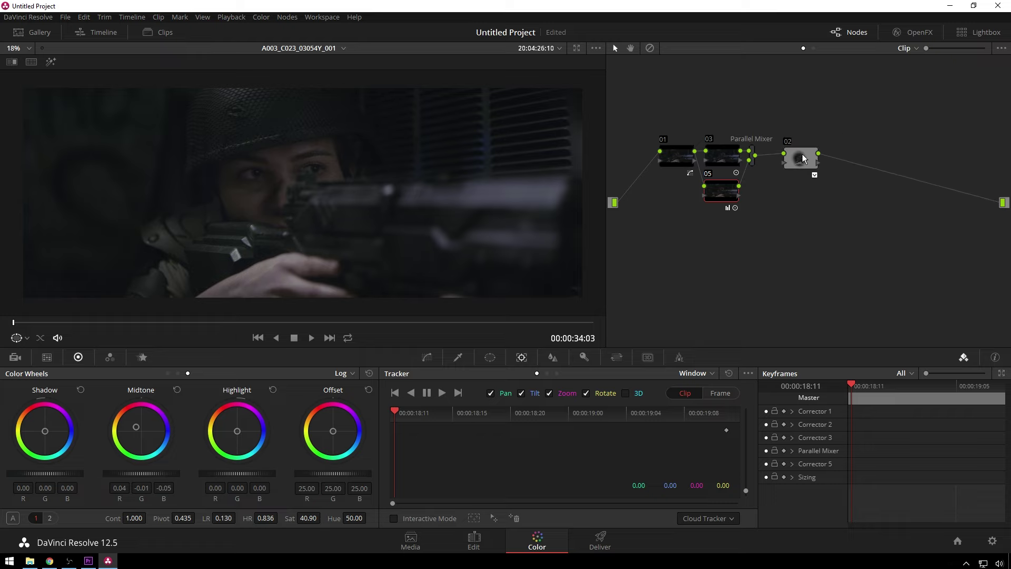
pyautogui.click(801, 158)
pyautogui.hotkey('alt', 'p')
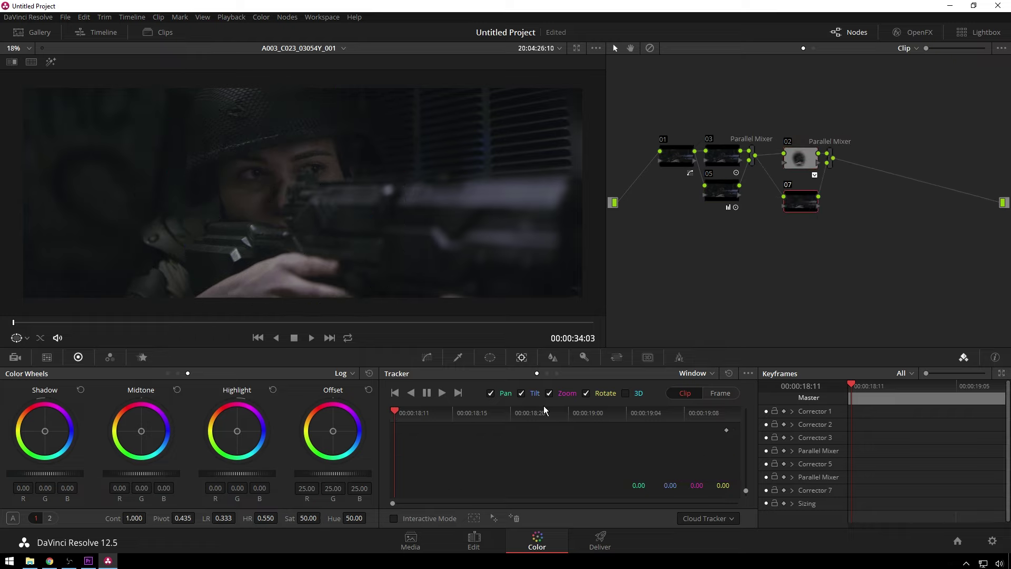
# - Add a Linear window to node 07 and drag its corners around the soldier's eyes
pyautogui.click(490, 357)
pyautogui.scroll(1, 407, 454)
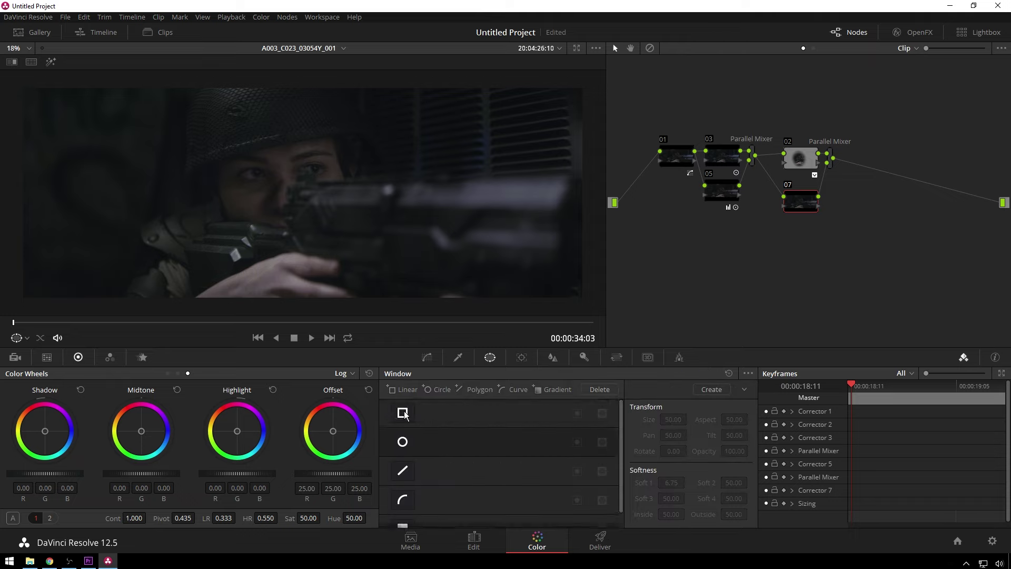
pyautogui.click(403, 413)
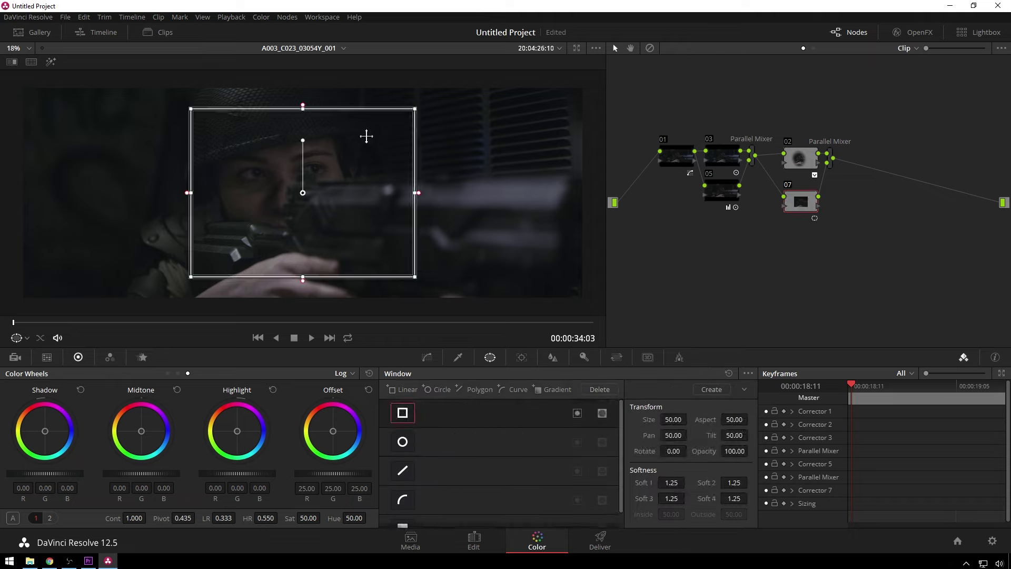
pyautogui.moveTo(415, 110); pyautogui.dragTo(341, 151)
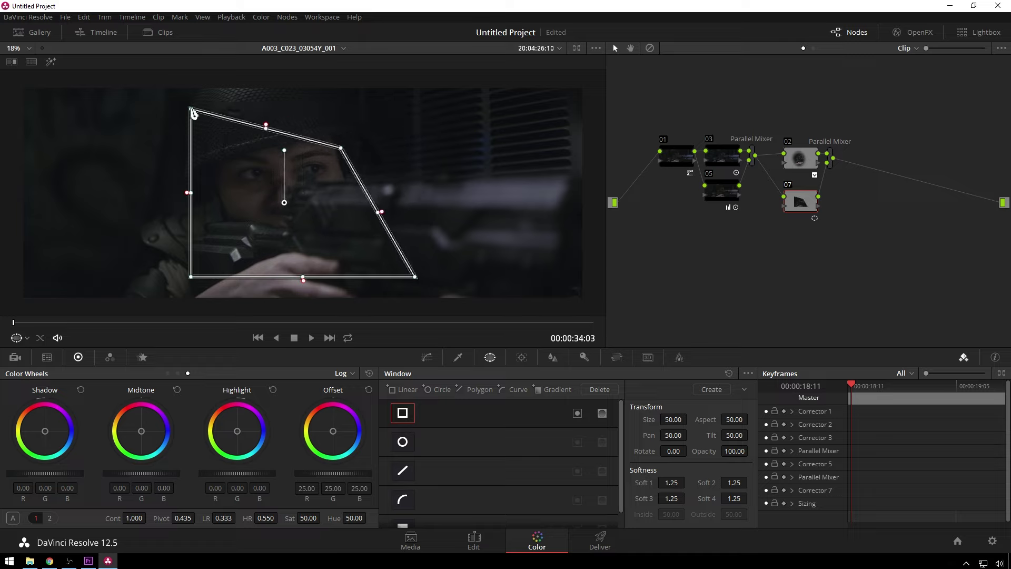
pyautogui.moveTo(191, 110); pyautogui.dragTo(212, 155)
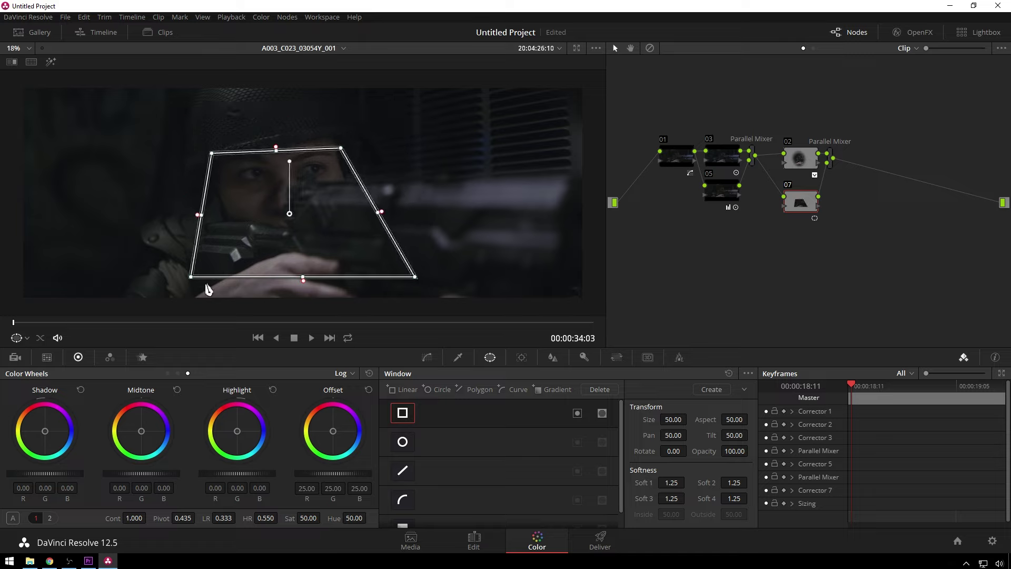
pyautogui.moveTo(191, 277); pyautogui.dragTo(212, 206)
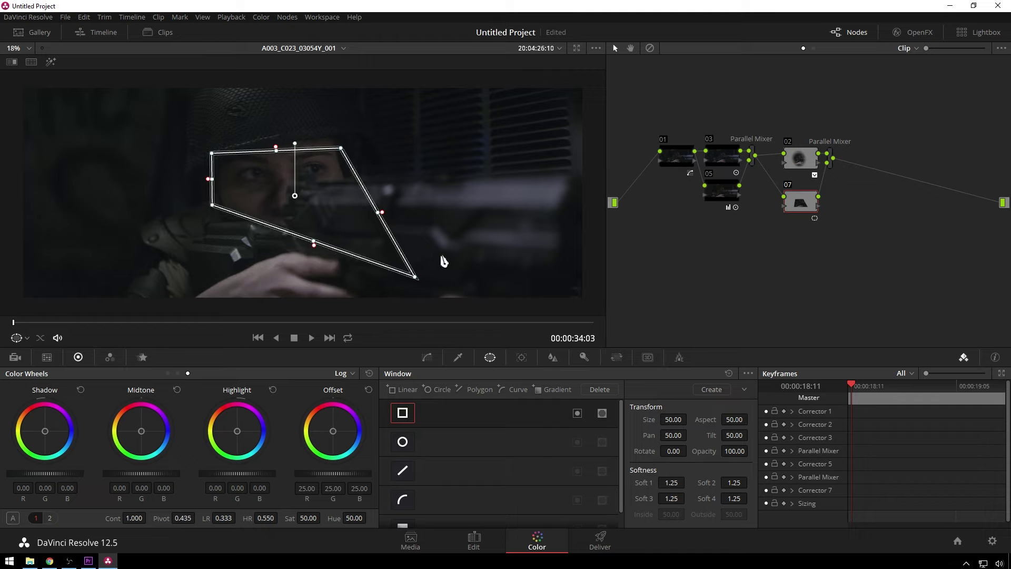
pyautogui.moveTo(415, 277); pyautogui.dragTo(359, 186)
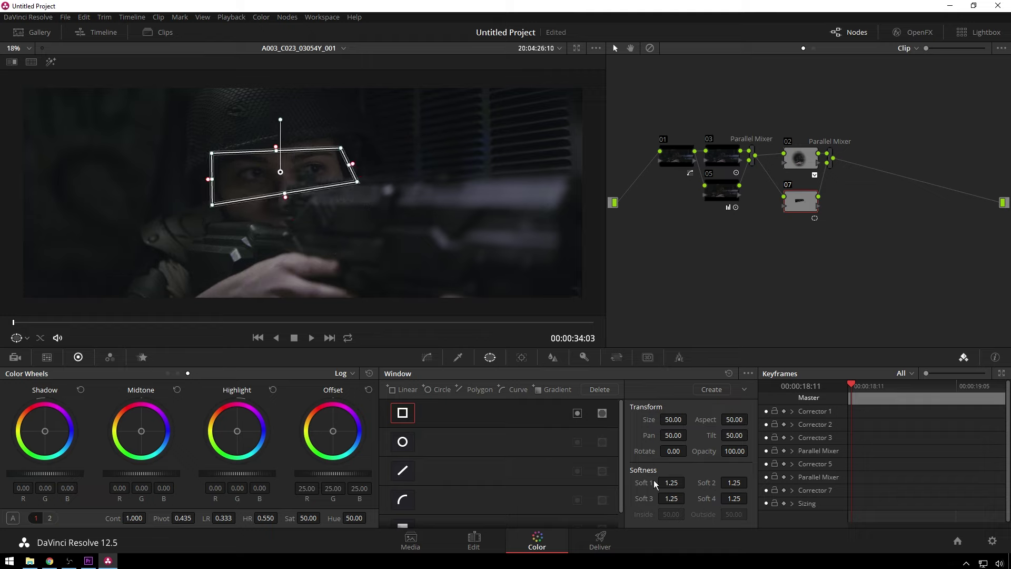
# - Raise Soft 1 and Soft 3 to feather the linear window's edges
pyautogui.moveTo(656, 483); pyautogui.dragTo(688, 482)
pyautogui.moveTo(688, 481); pyautogui.dragTo(753, 499)
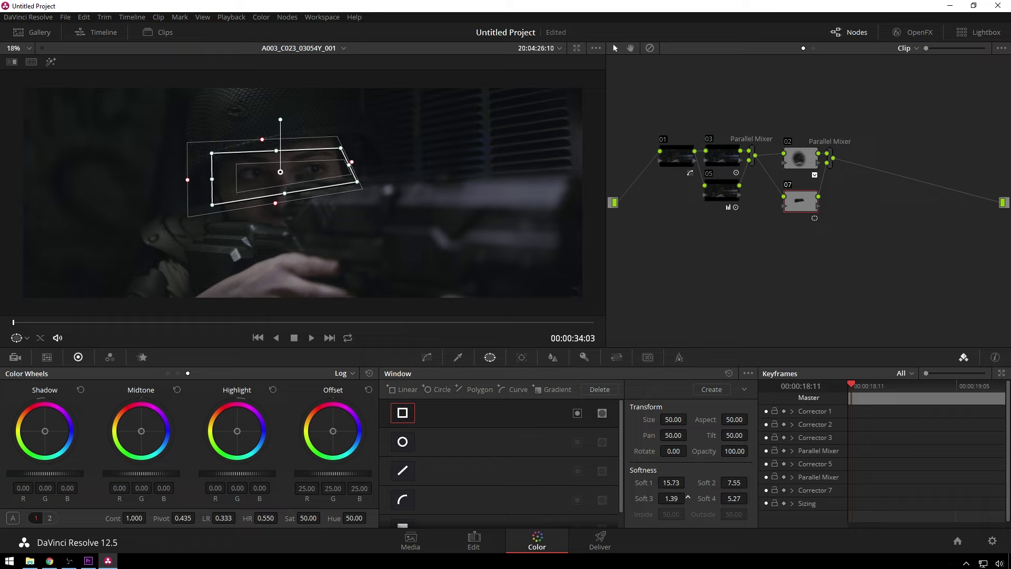
pyautogui.moveTo(688, 497); pyautogui.dragTo(688, 497)
# - Add two points on node 07's Y curve, lifting the midtones and pulling the shadow point down
pyautogui.click(427, 358)
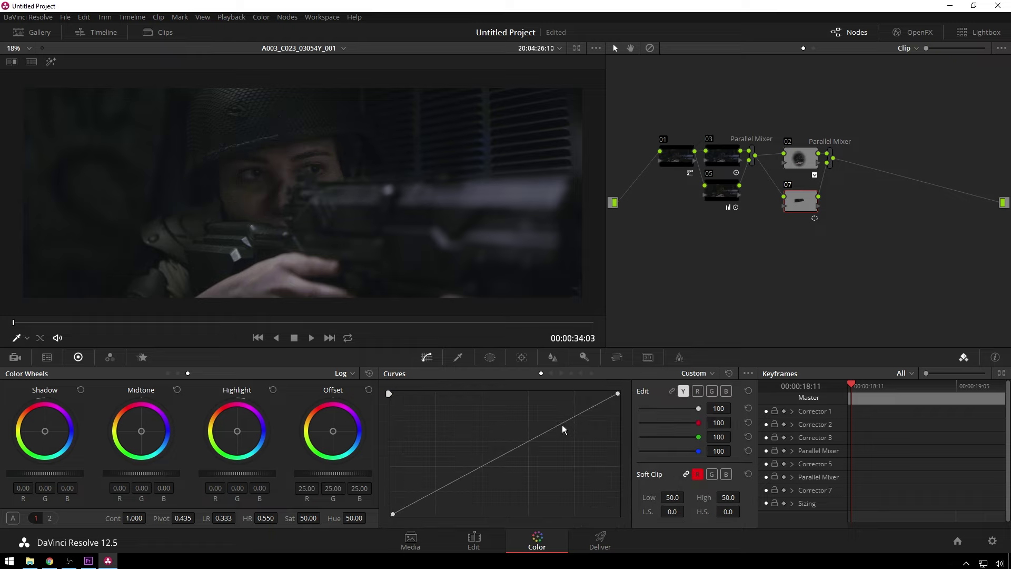
pyautogui.moveTo(554, 428); pyautogui.dragTo(539, 420)
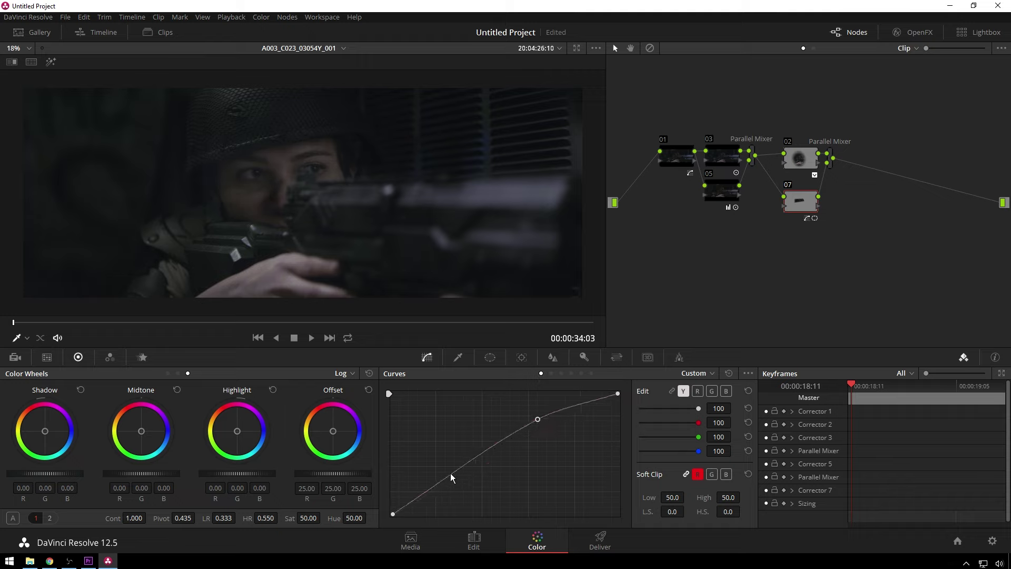
pyautogui.click(420, 499)
pyautogui.moveTo(419, 499)
pyautogui.mouseDown()
pyautogui.moveTo(395, 509)
pyautogui.moveTo(407, 511)
pyautogui.mouseUp()
pyautogui.moveTo(536, 419); pyautogui.dragTo(501, 441)
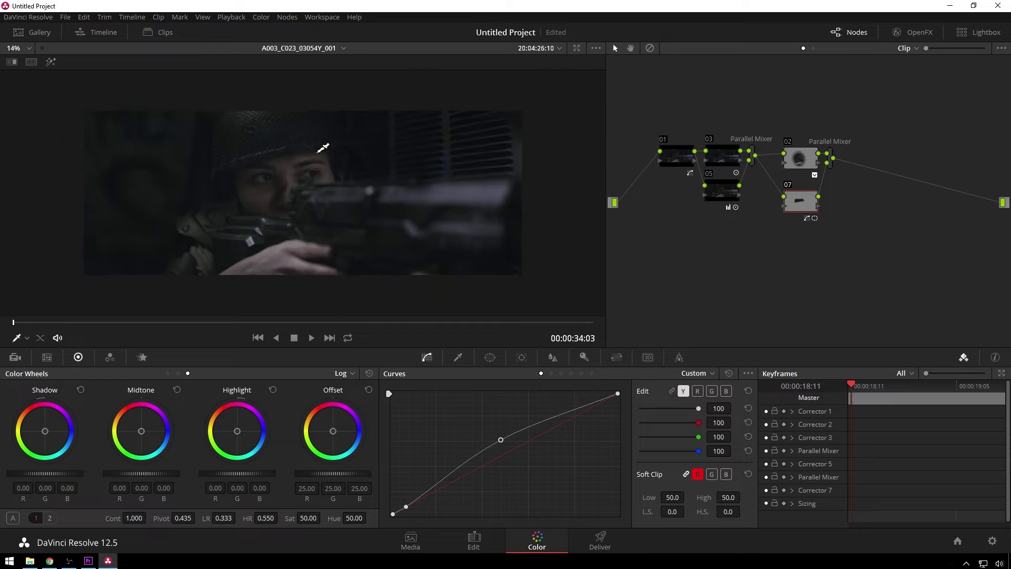
pyautogui.scroll(2, 316, 166)
pyautogui.scroll(4, 308, 167)
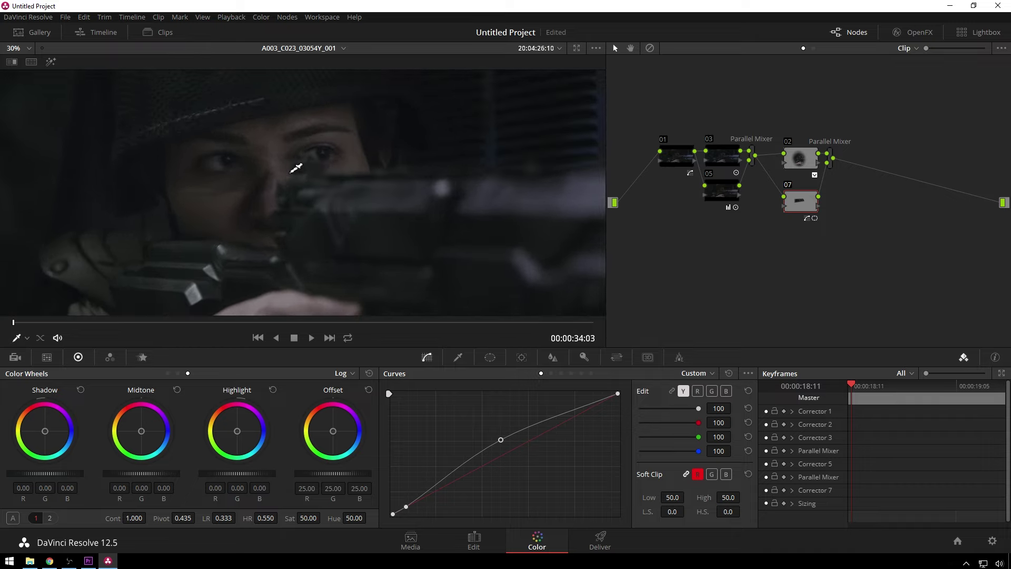
pyautogui.scroll(-4, 199, 160)
pyautogui.scroll(5, 221, 192)
pyautogui.hotkey('alt', 'z')
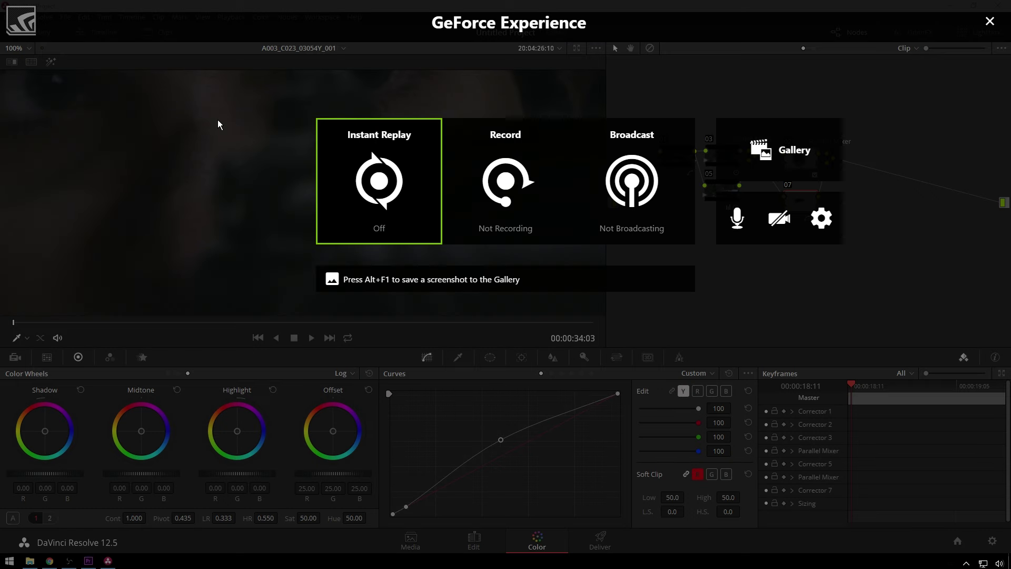
pyautogui.hotkey('alt', 'z')
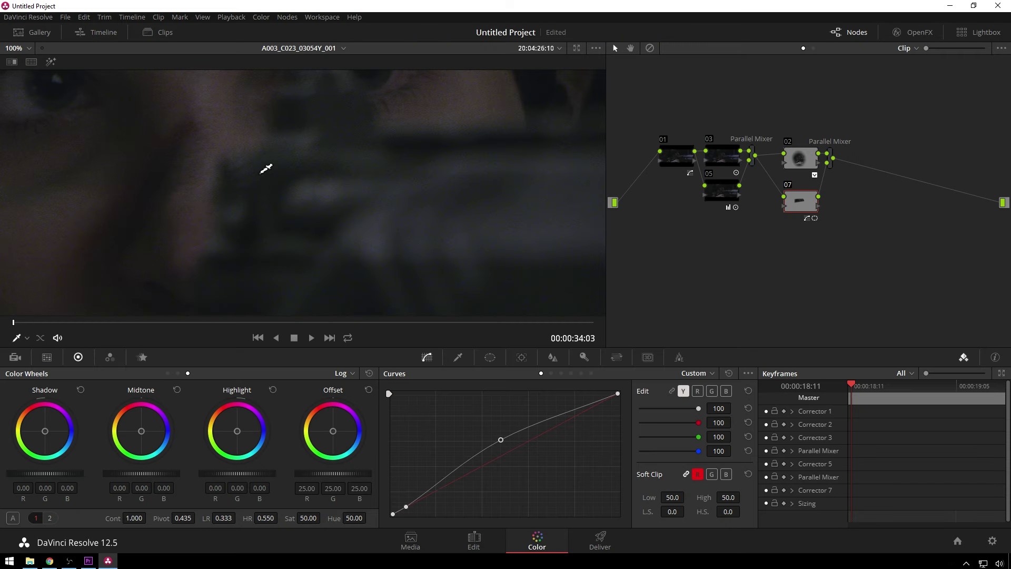
pyautogui.scroll(-2, 384, 222)
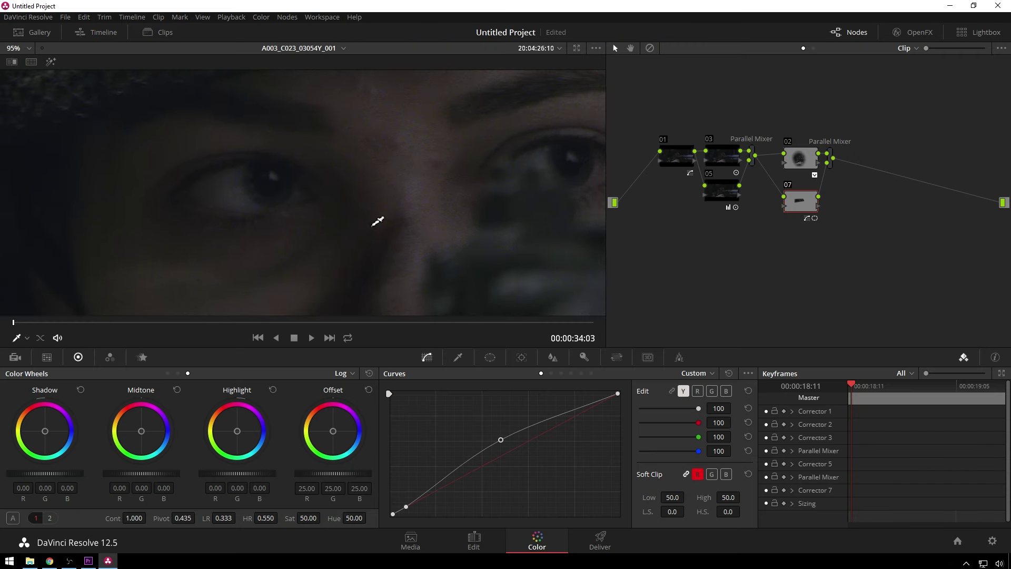
pyautogui.scroll(-1, 411, 169)
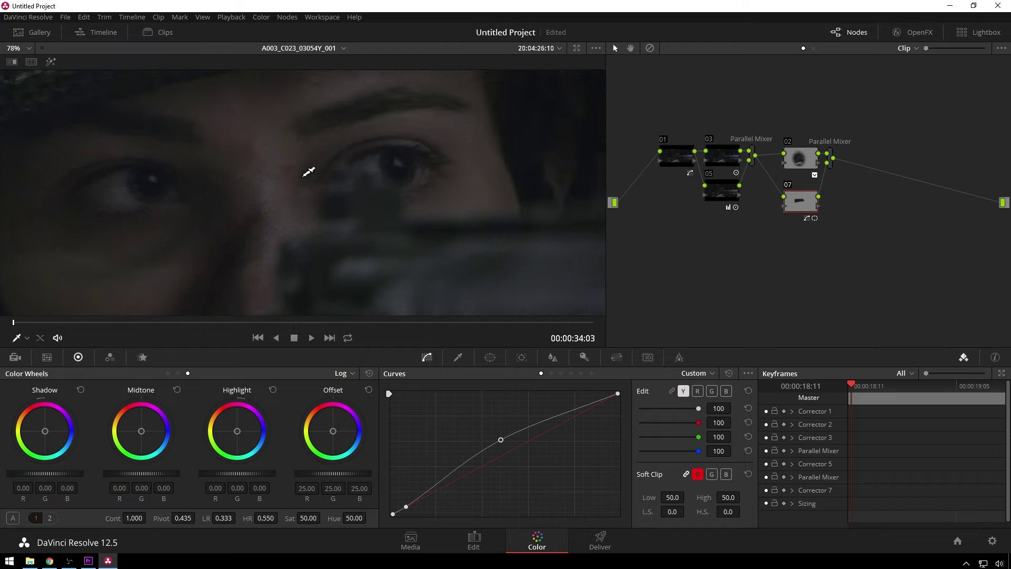
pyautogui.scroll(-2, 273, 226)
pyautogui.scroll(-2, 289, 205)
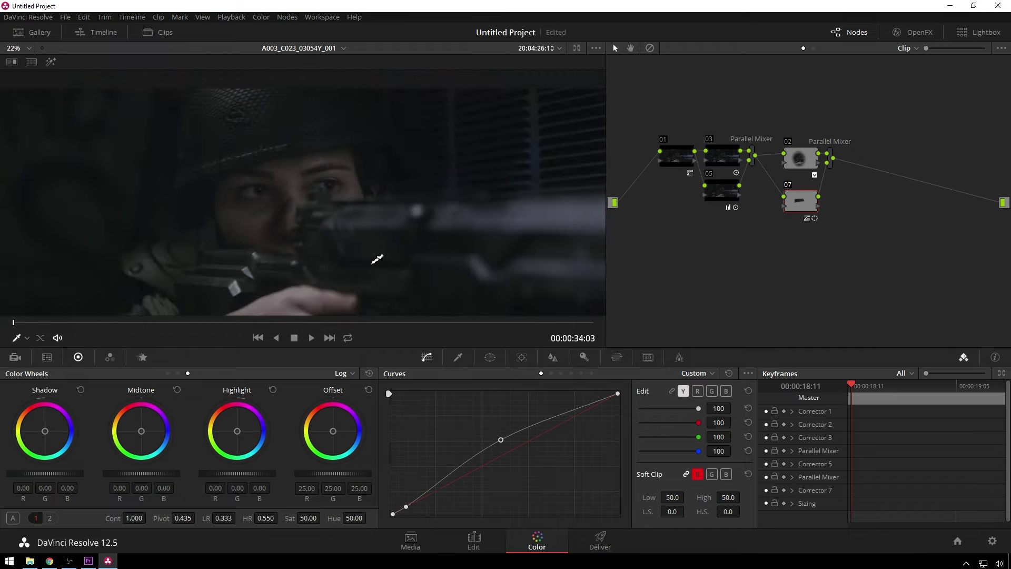
pyautogui.scroll(-2, 345, 222)
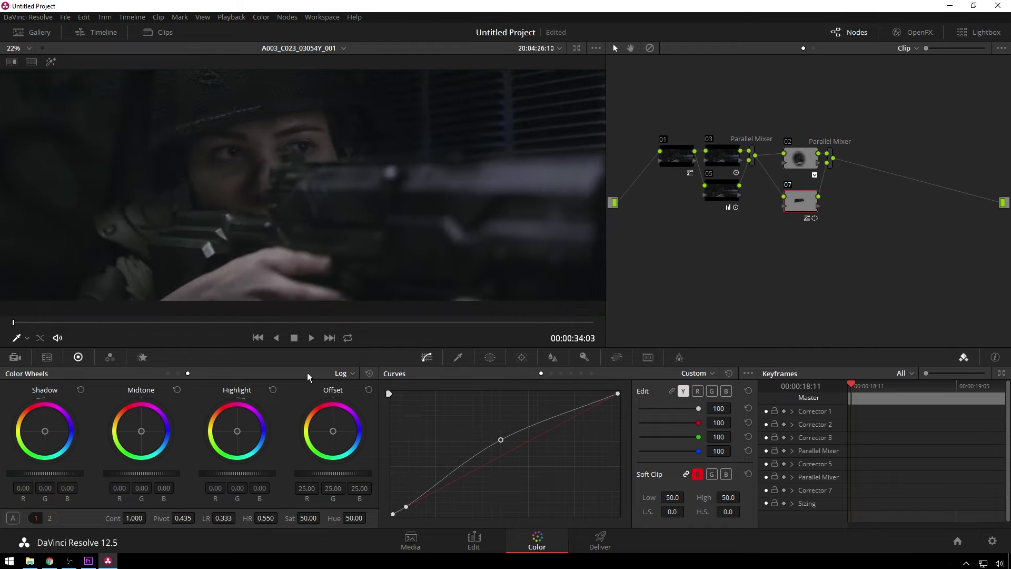
# - Turn off Zoom, track the face window forward, then clear the tracking data
pyautogui.click(529, 358)
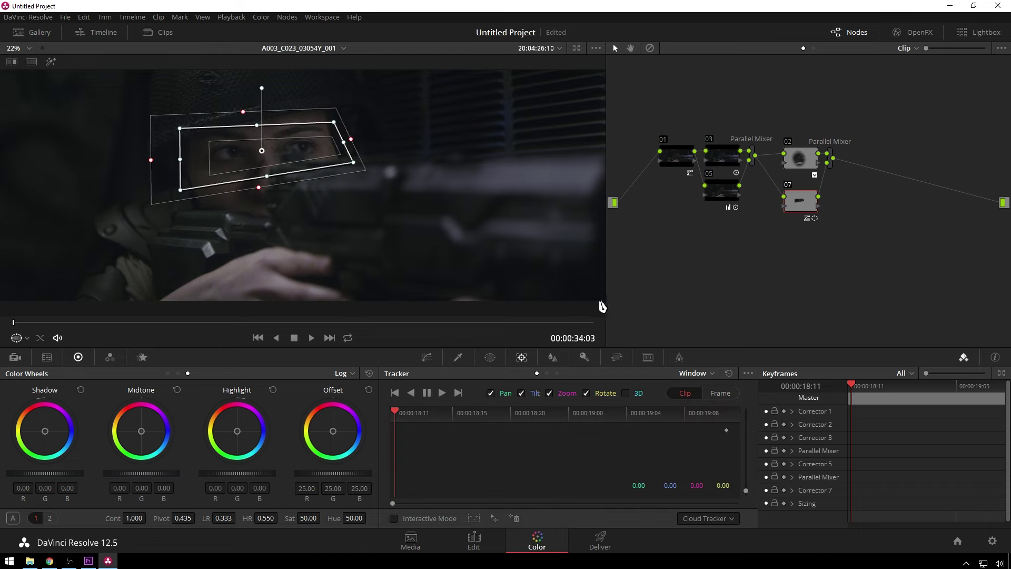
pyautogui.hotkey('alt', 'd')
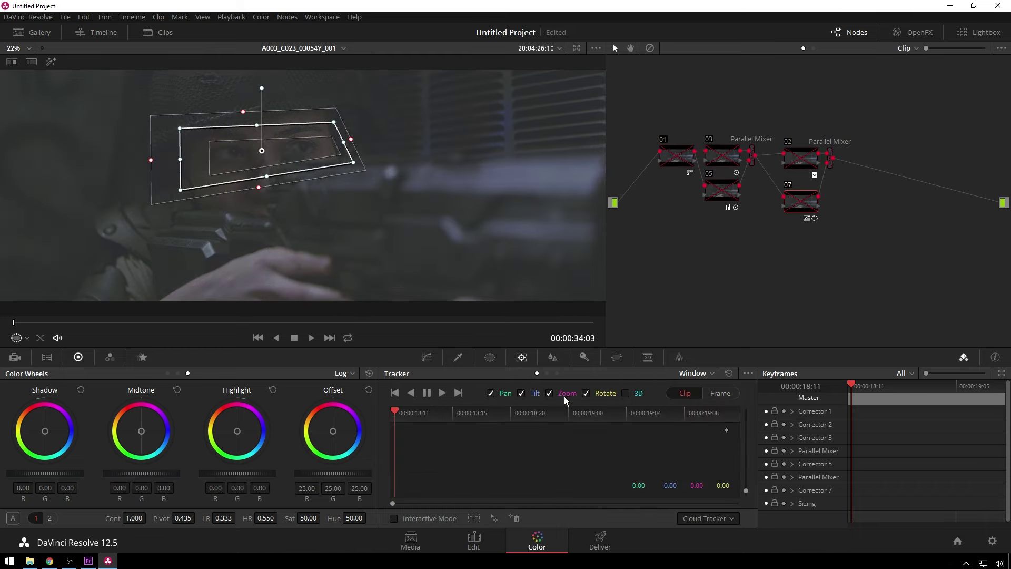
pyautogui.click(559, 395)
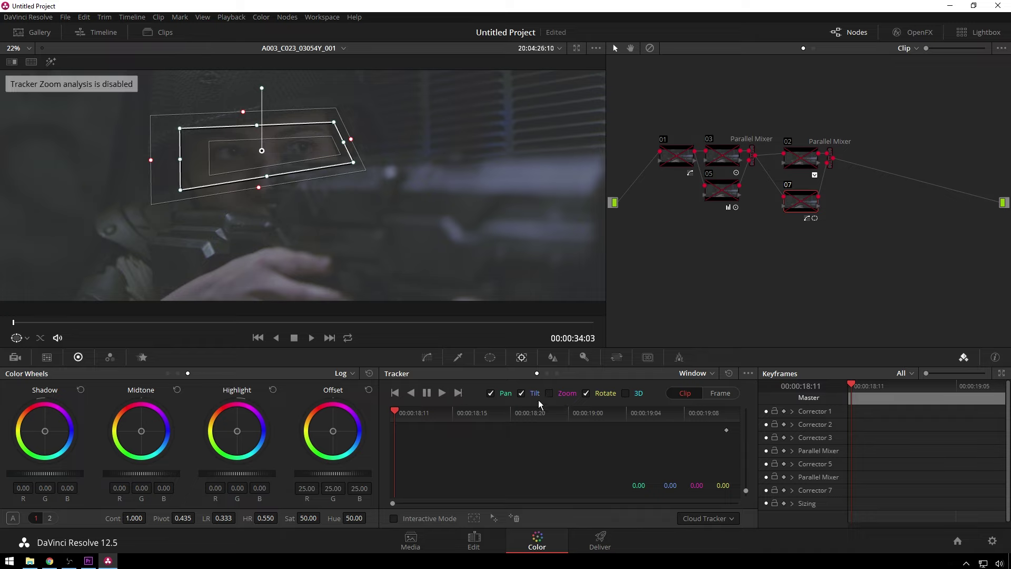
pyautogui.click(441, 394)
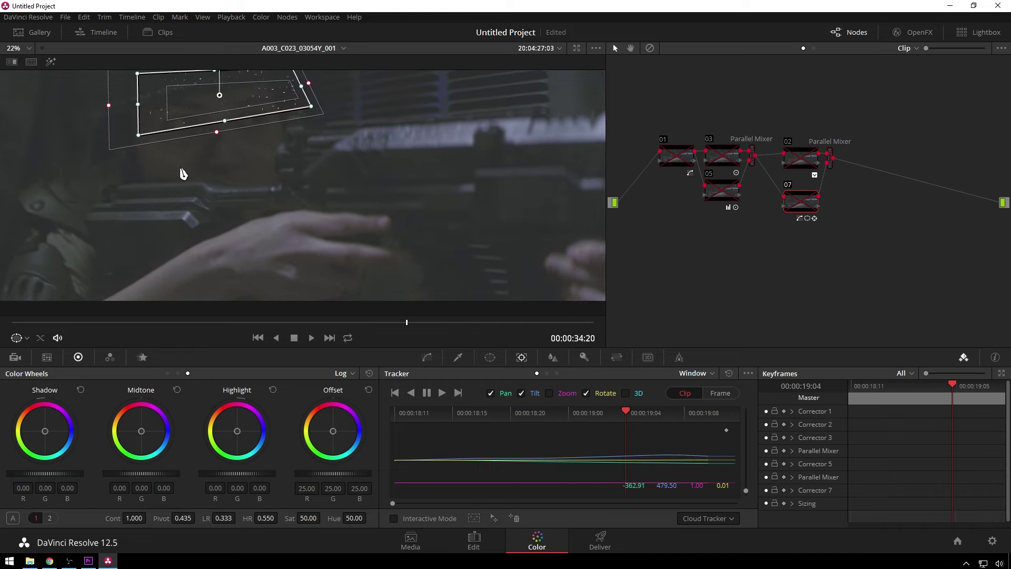
pyautogui.click(730, 373)
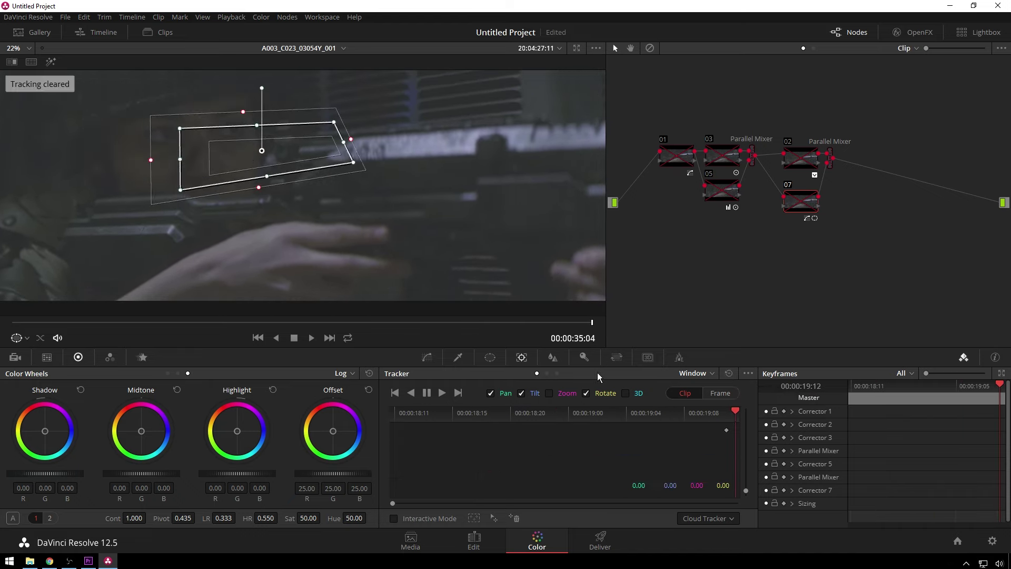
# - Return to the first frame and set an expanded keyframe on Corrector 7
pyautogui.moveTo(717, 416); pyautogui.dragTo(378, 416)
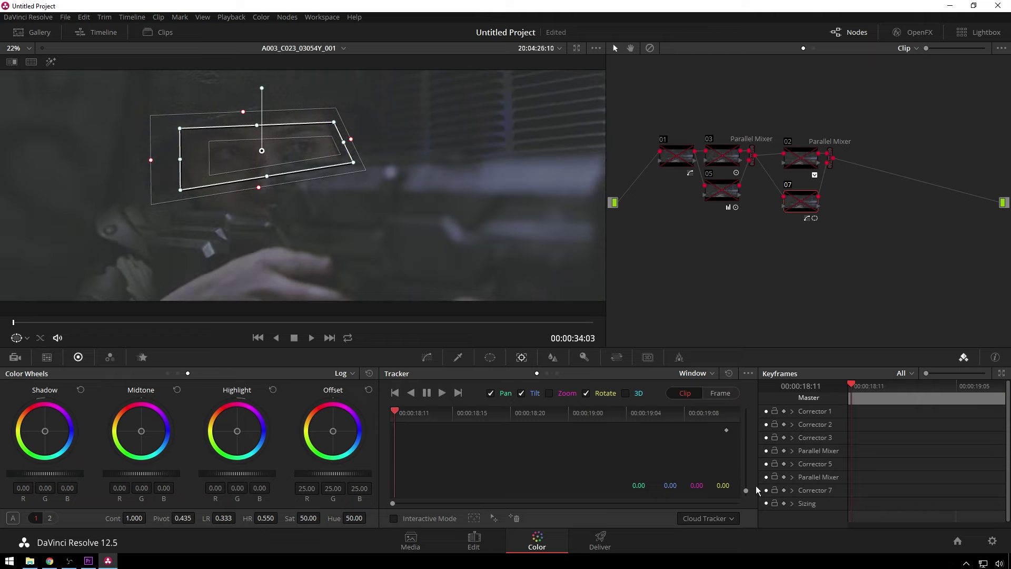
pyautogui.click(784, 490)
pyautogui.click(791, 491)
pyautogui.scroll(-2, 814, 482)
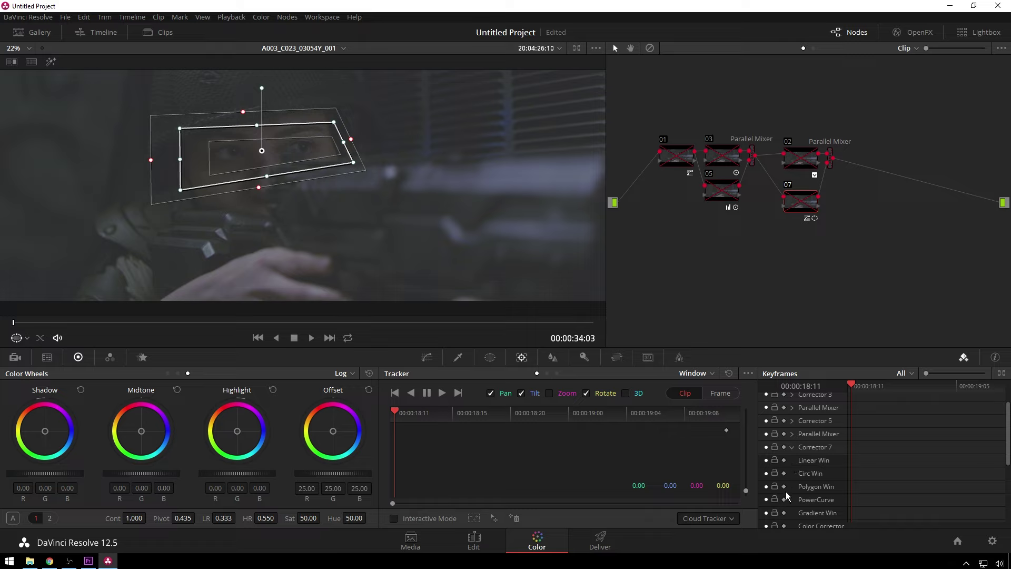
pyautogui.scroll(-1, 786, 490)
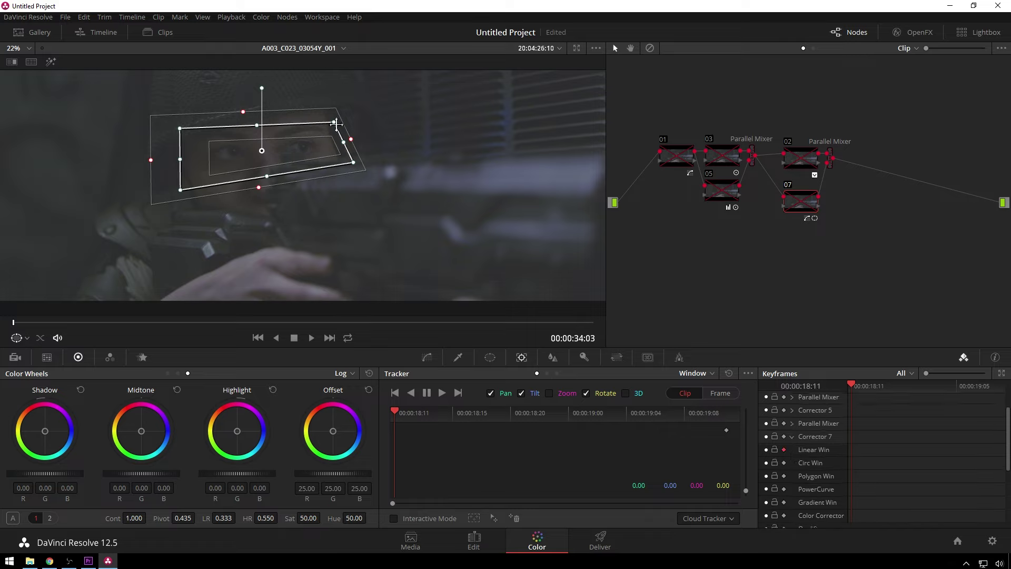
# - Keyframe the face window over the face at the first, last and mid-shot frames
pyautogui.moveTo(334, 123); pyautogui.dragTo(336, 122)
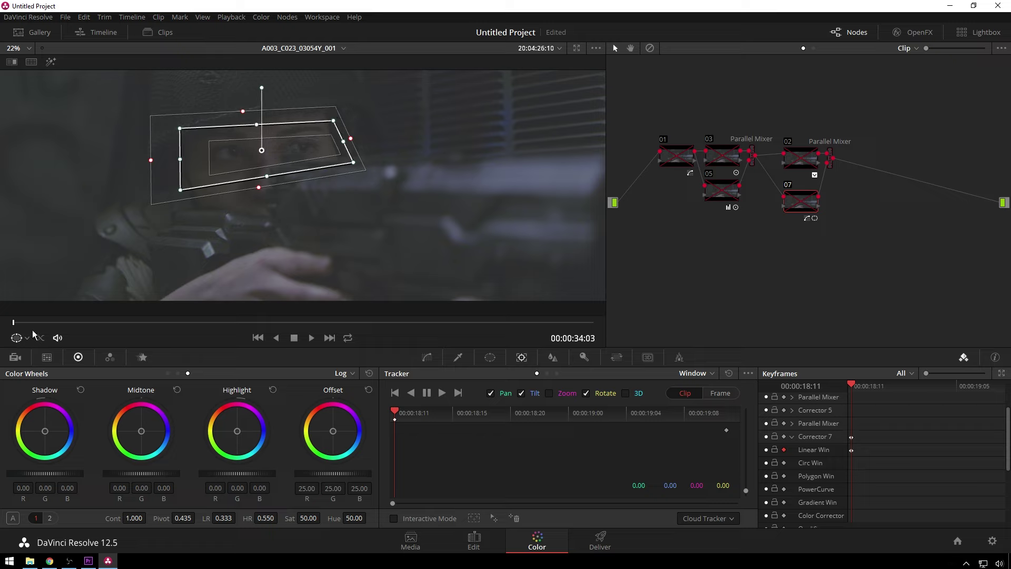
pyautogui.click(592, 323)
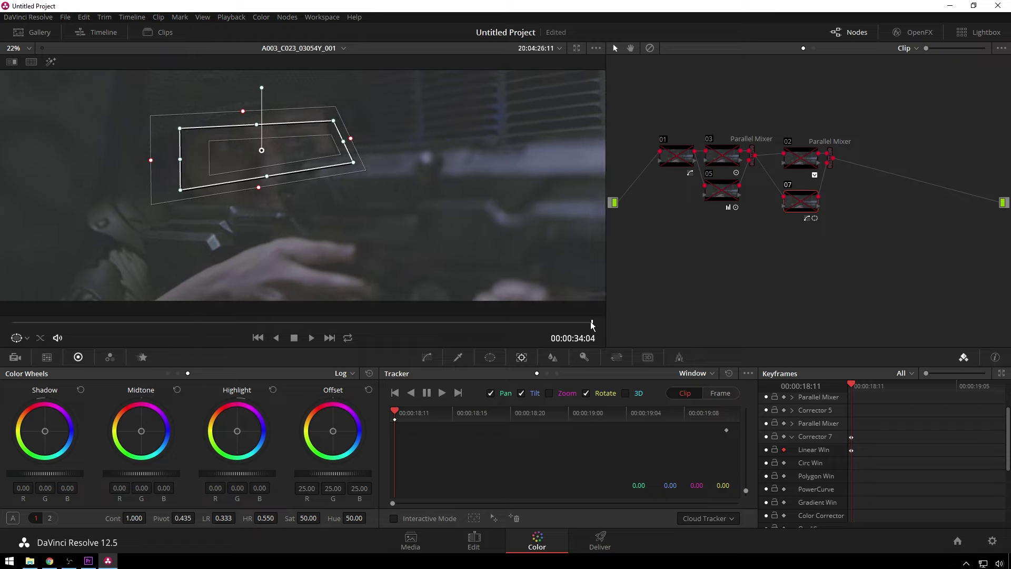
pyautogui.hotkey('shift', 'Right')
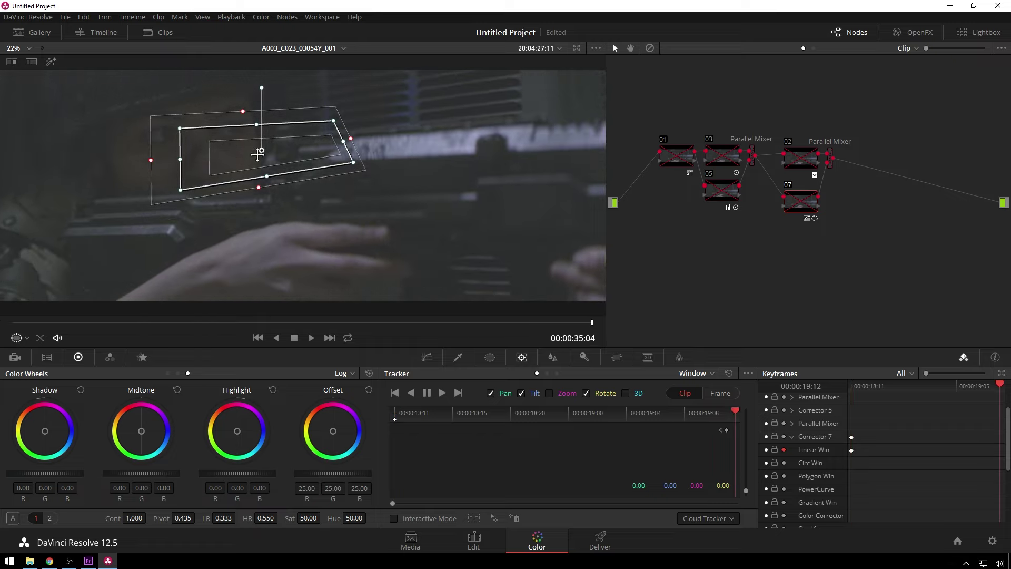
pyautogui.moveTo(269, 142); pyautogui.dragTo(195, 124)
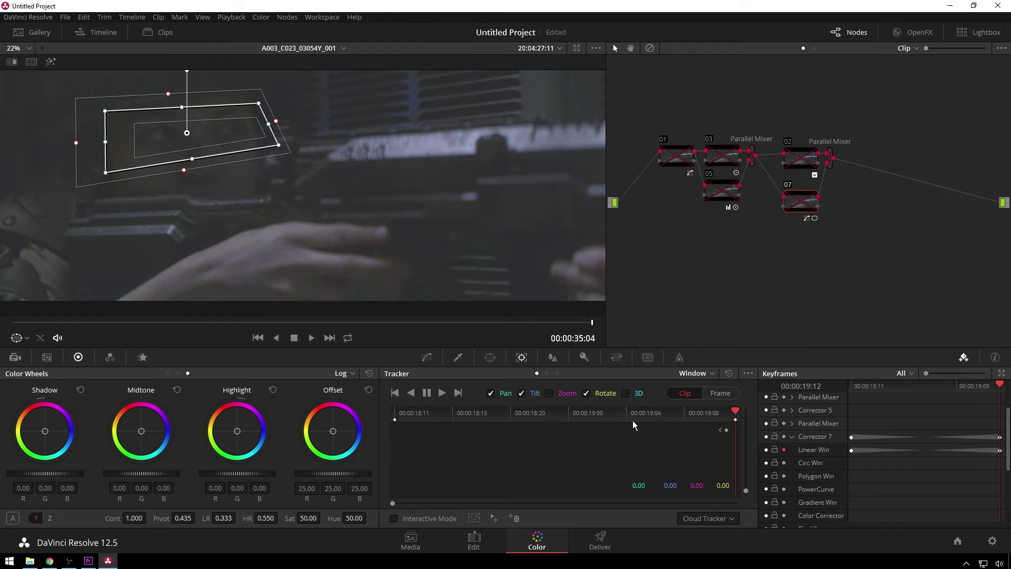
pyautogui.moveTo(380, 320); pyautogui.dragTo(360, 320)
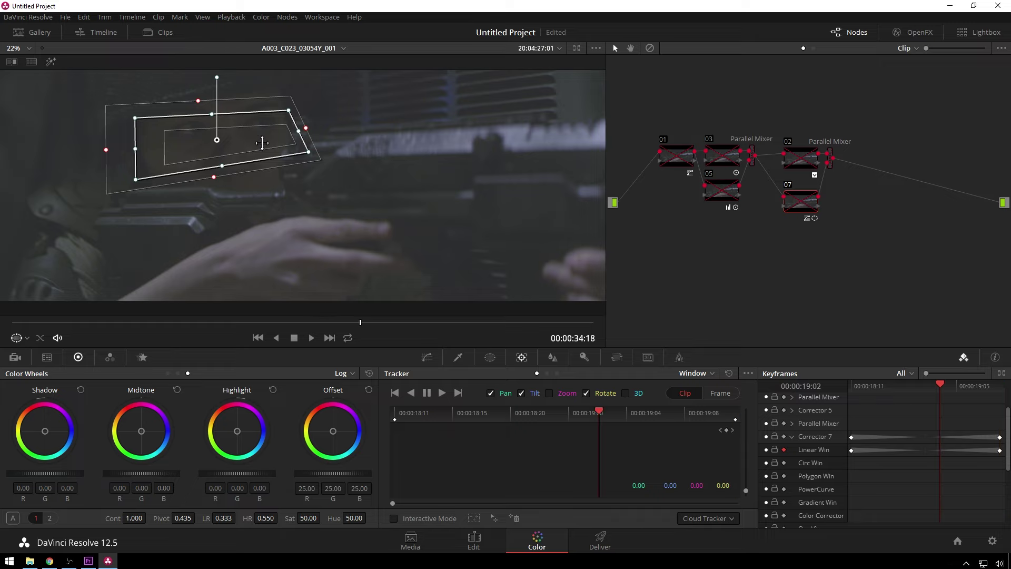
pyautogui.moveTo(262, 143)
pyautogui.mouseDown()
pyautogui.moveTo(255, 124)
pyautogui.moveTo(263, 126)
pyautogui.mouseUp()
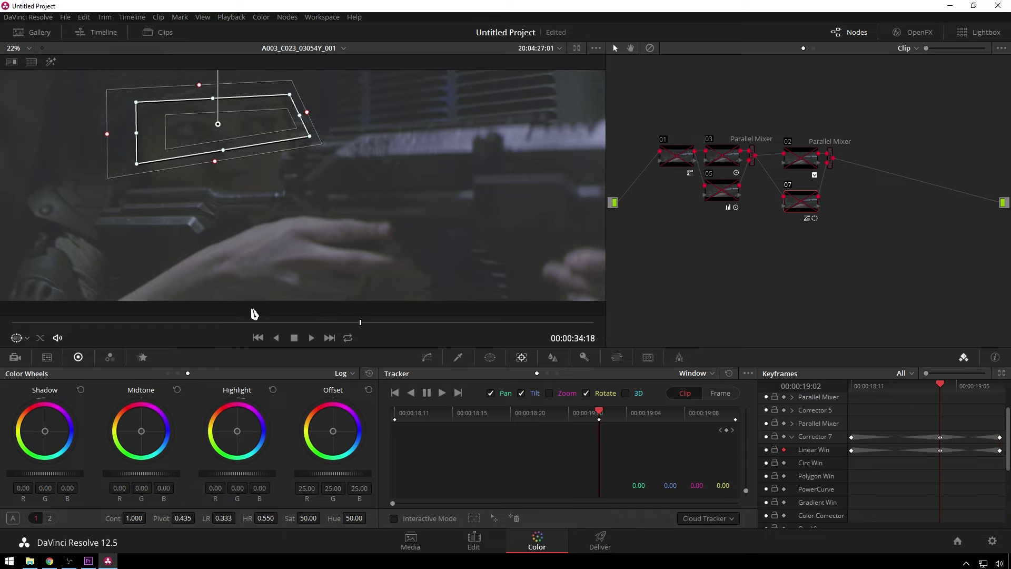
# - Realign the window at later frames, adjusting its outer softness and top-right corner
pyautogui.moveTo(190, 322); pyautogui.dragTo(499, 322)
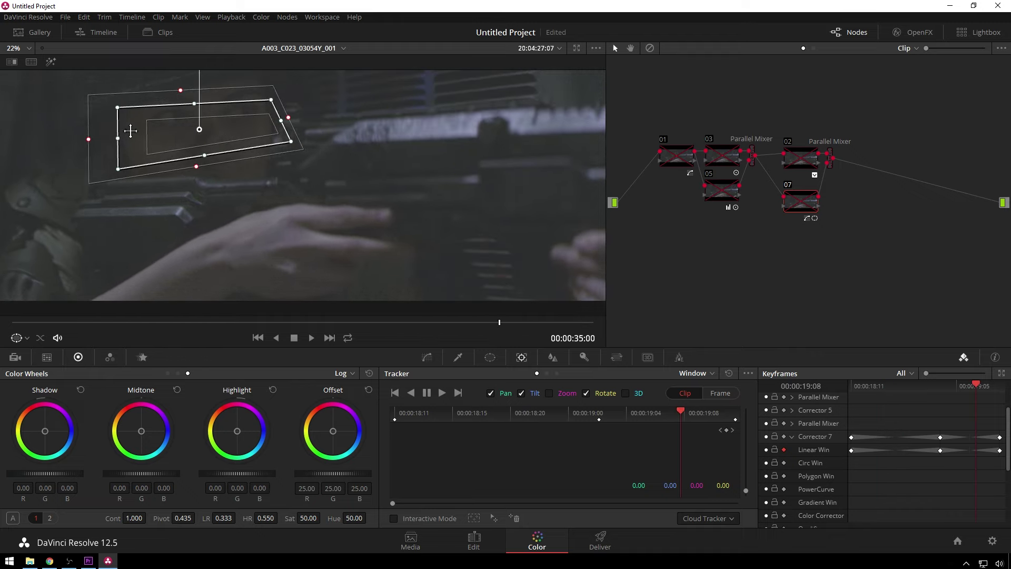
pyautogui.moveTo(233, 137); pyautogui.dragTo(238, 120)
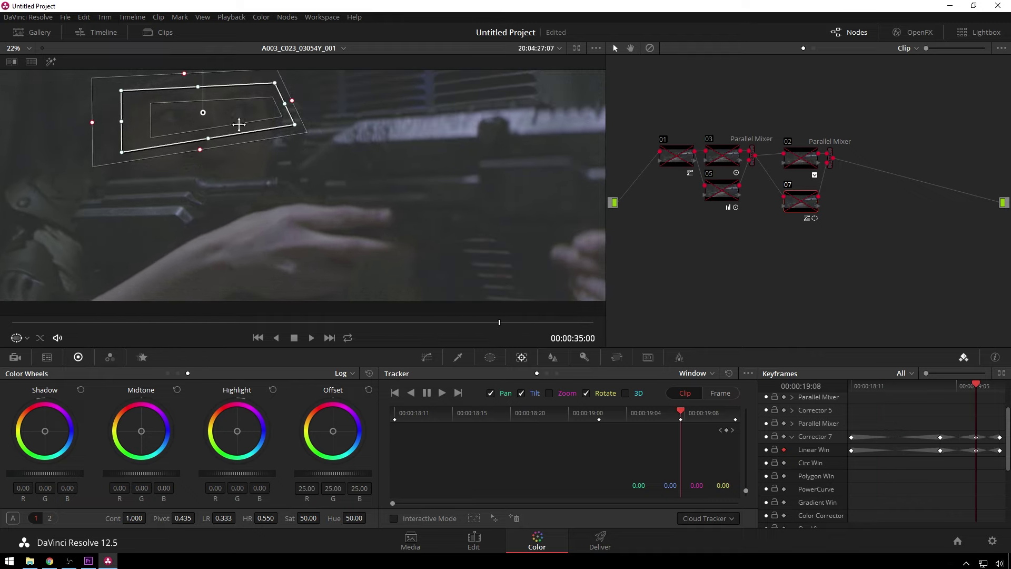
pyautogui.click(716, 413)
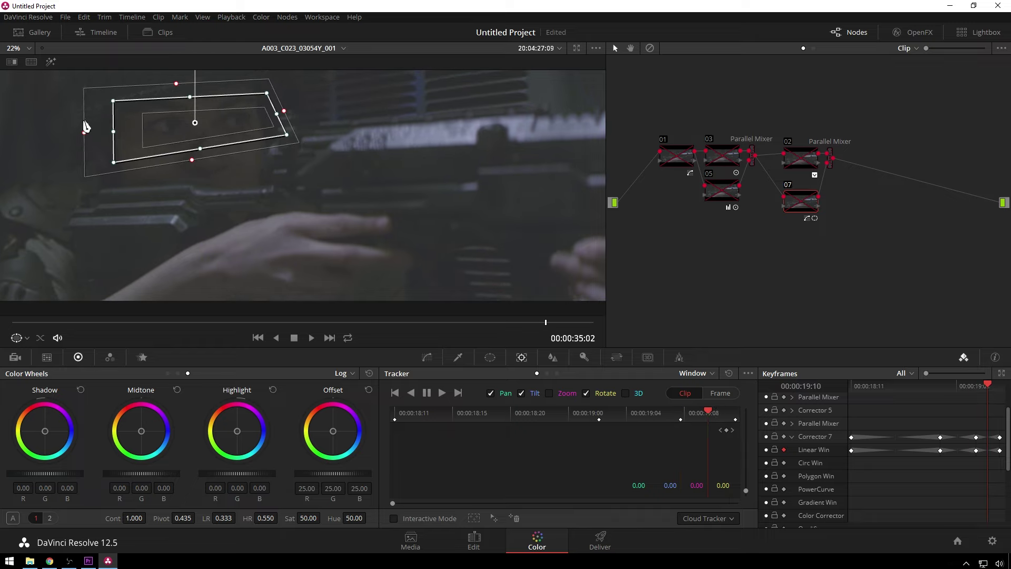
pyautogui.moveTo(84, 132); pyautogui.dragTo(122, 134)
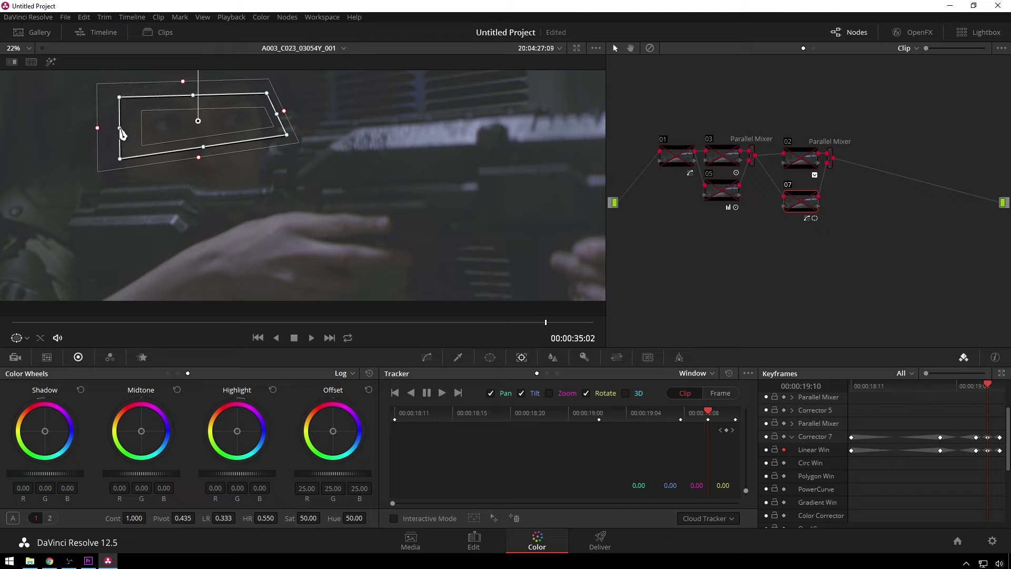
pyautogui.moveTo(267, 93); pyautogui.dragTo(265, 87)
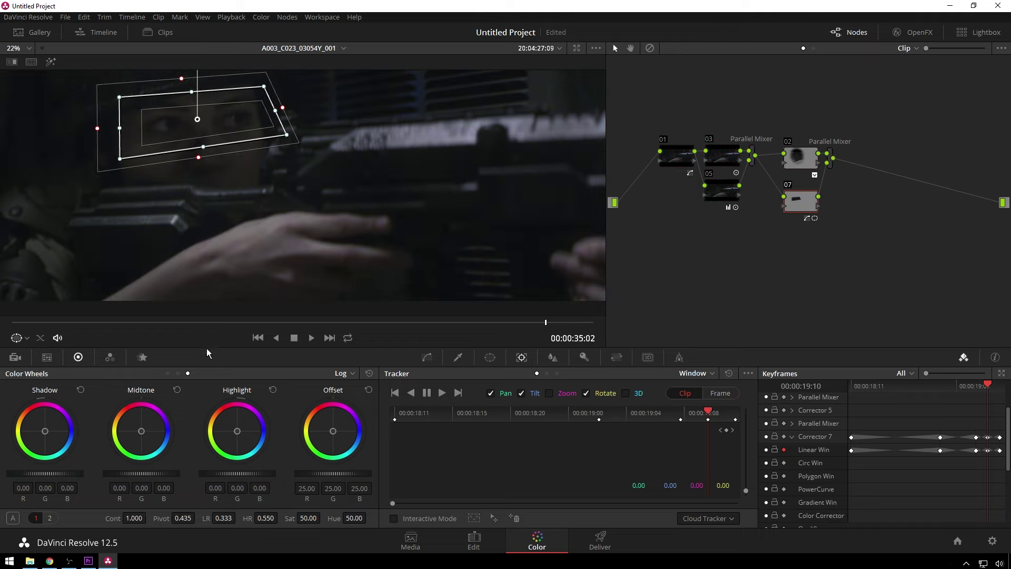
# - Lift the midpoint of node 07's luma curve, then add parallel node 08 with Alt+P
pyautogui.click(428, 358)
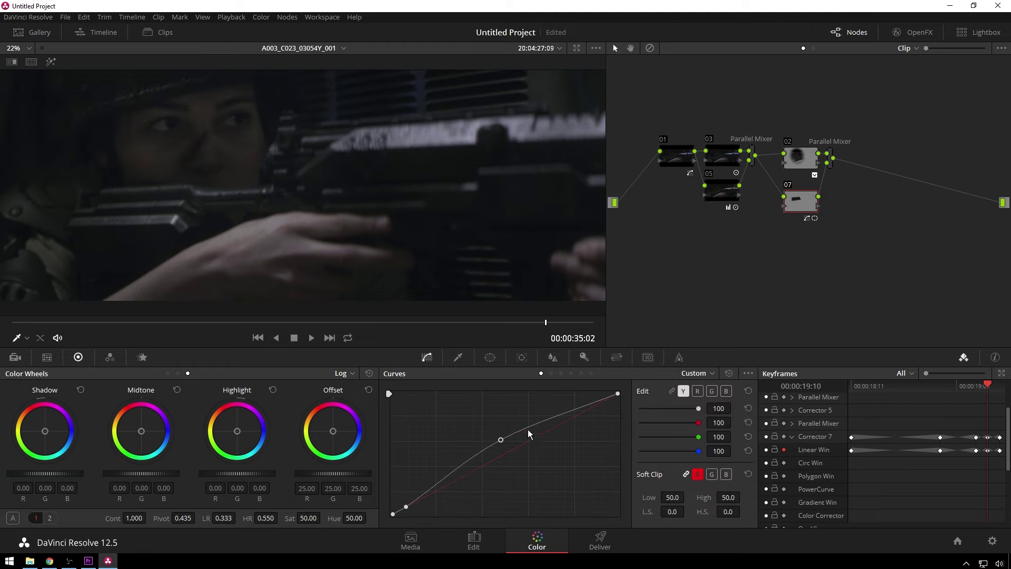
pyautogui.moveTo(502, 440); pyautogui.dragTo(513, 435)
pyautogui.scroll(-1, 227, 142)
pyautogui.scroll(-1, 228, 138)
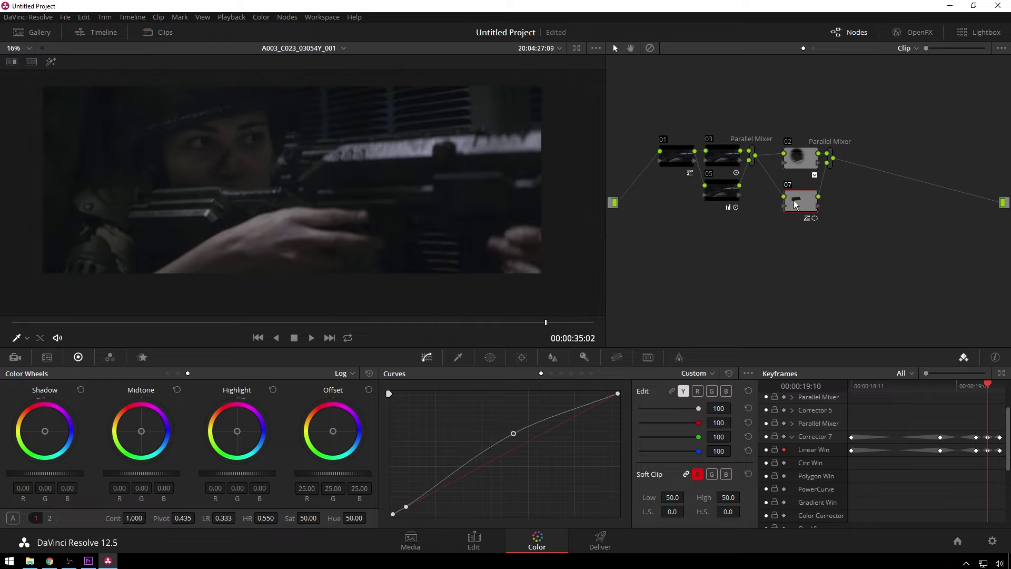
pyautogui.hotkey('alt', 'p')
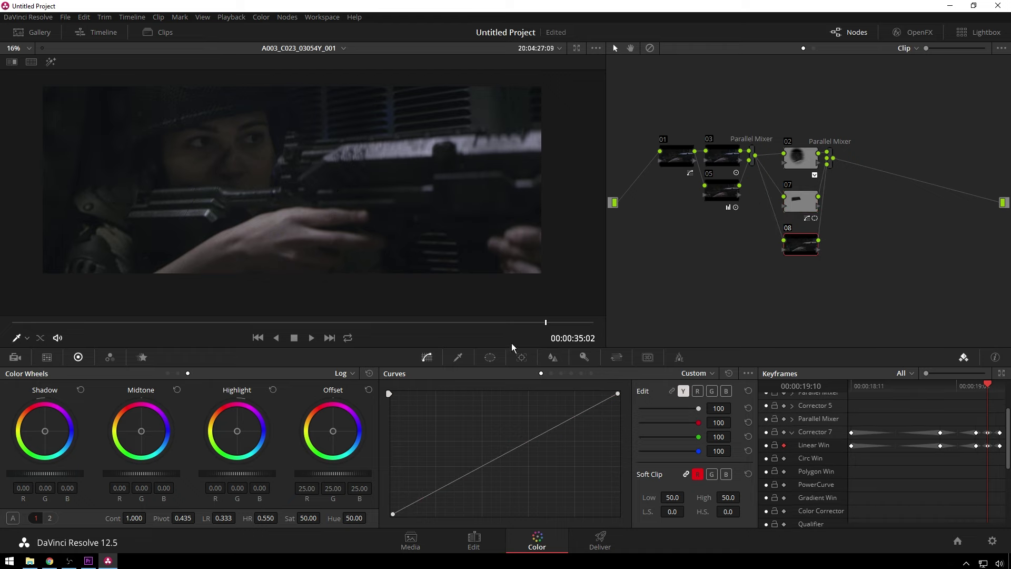
# - Add an enlarged, heavily softened, inverted circle window over the soldier on node 08
pyautogui.click(490, 358)
pyautogui.scroll(-1, 327, 184)
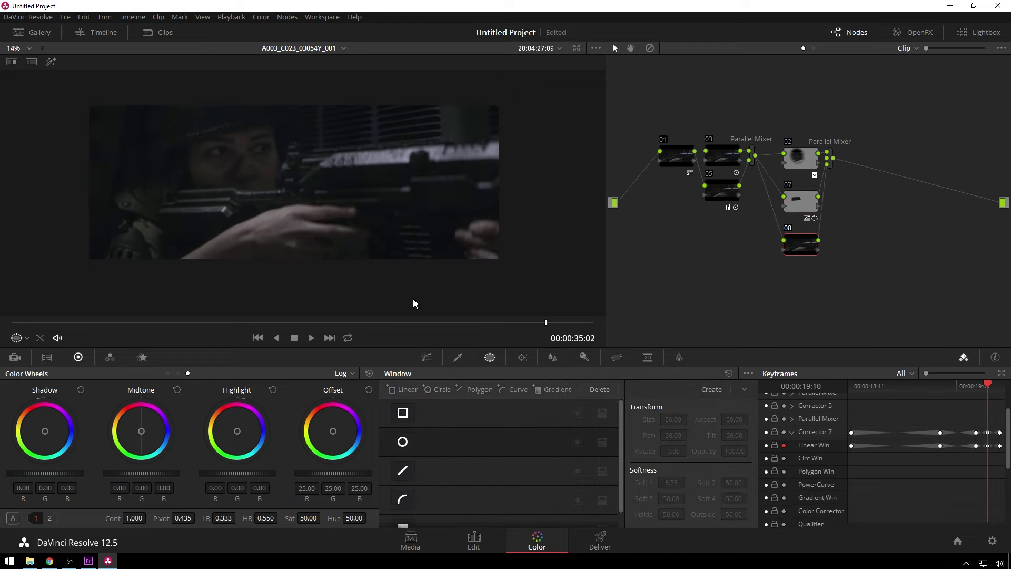
pyautogui.click(411, 446)
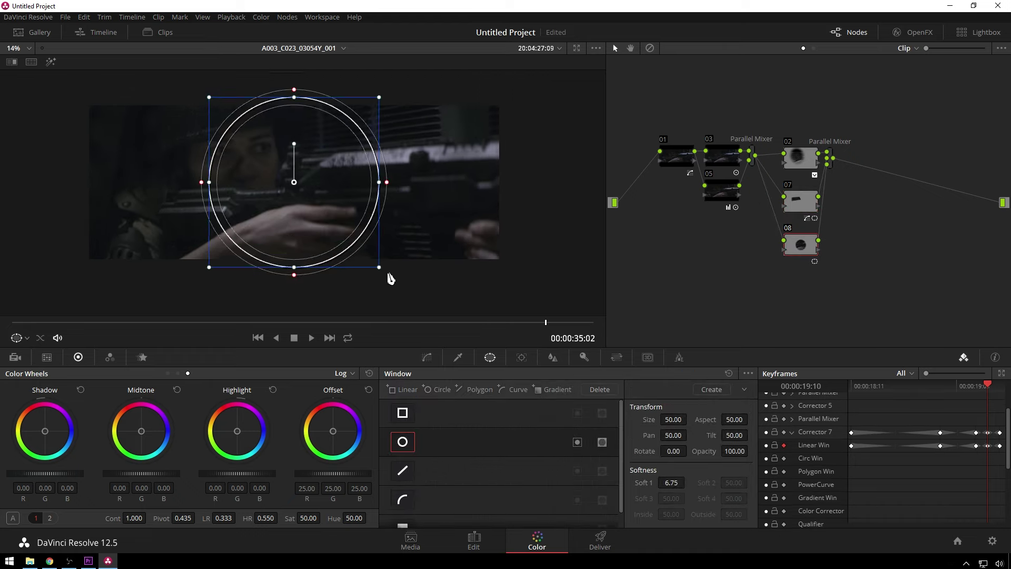
pyautogui.moveTo(390, 278); pyautogui.dragTo(463, 314)
pyautogui.moveTo(330, 205); pyautogui.dragTo(277, 195)
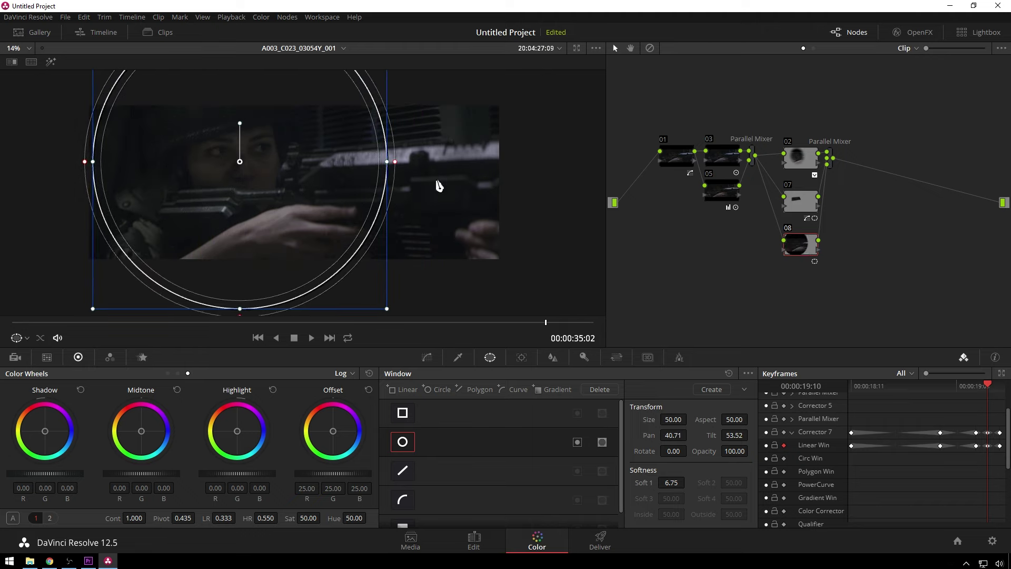
pyautogui.moveTo(438, 184); pyautogui.dragTo(485, 185)
pyautogui.moveTo(351, 188); pyautogui.dragTo(345, 188)
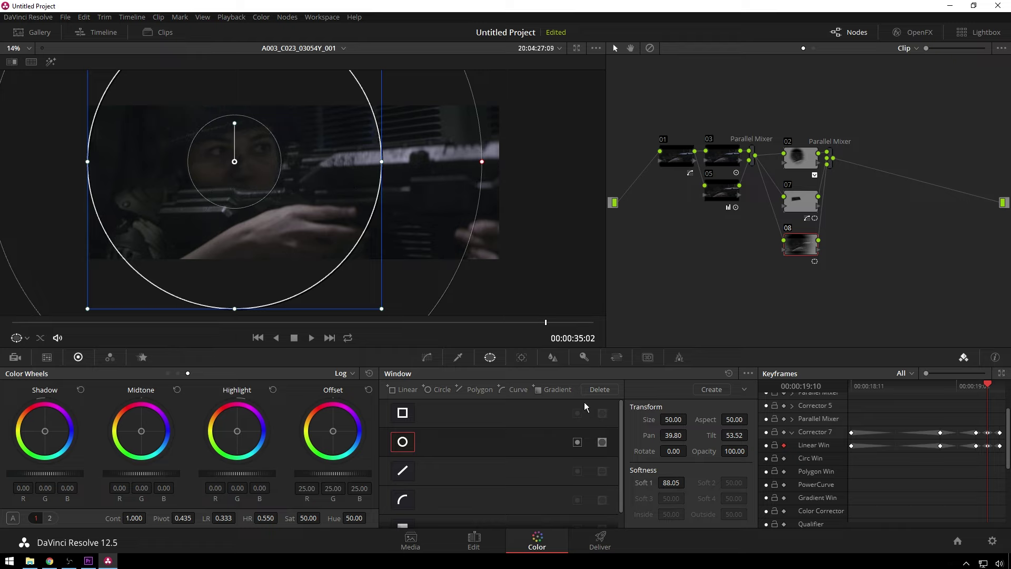
pyautogui.click(577, 443)
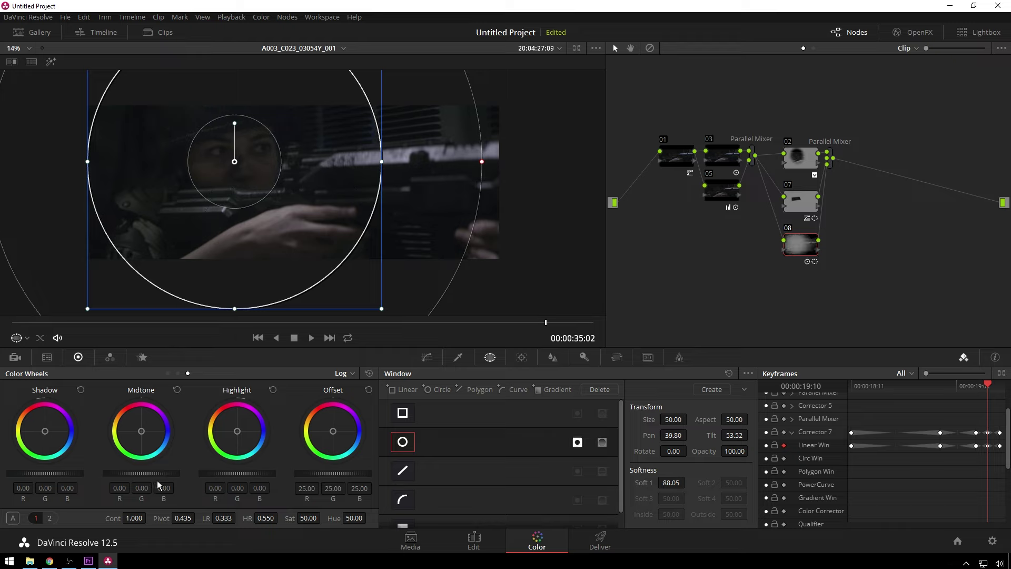
# - Switch to the Lift/Gamma/Gain wheels and select node 08 in the node graph
pyautogui.click(167, 373)
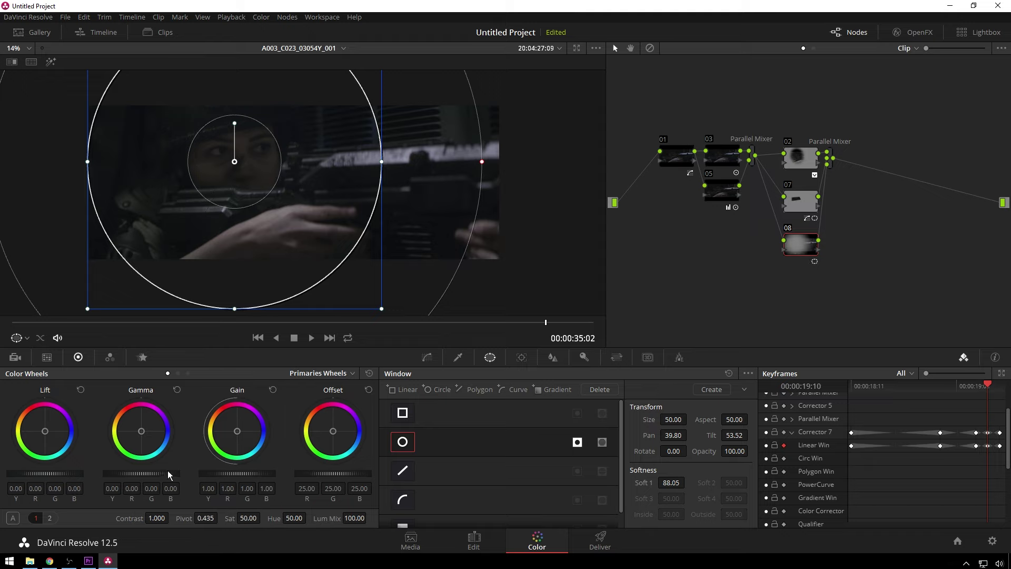
pyautogui.scroll(-2, 167, 470)
pyautogui.scroll(-1, 168, 469)
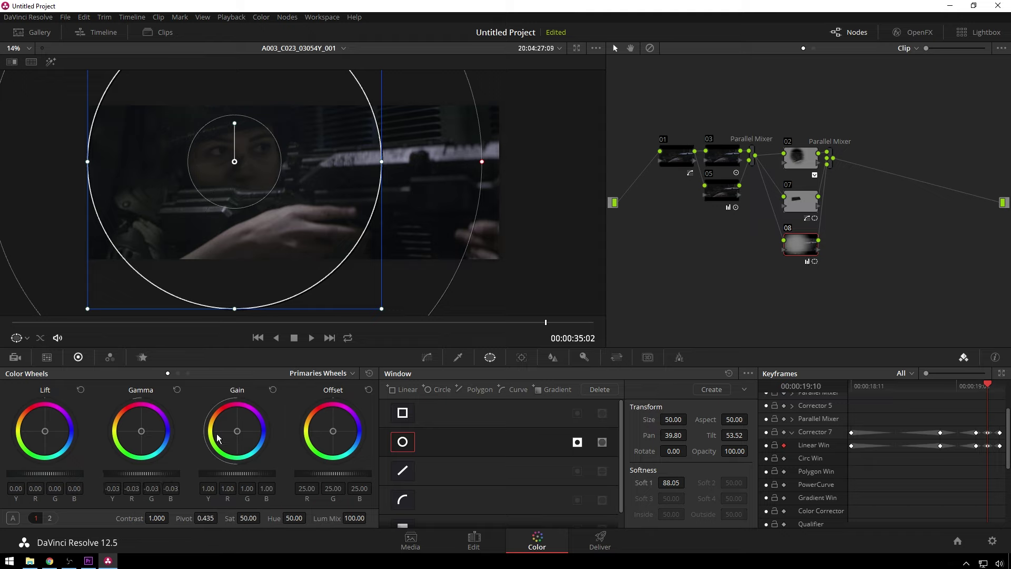
pyautogui.moveTo(801, 248); pyautogui.dragTo(805, 247)
# - Delete node 08 and add a new node fed from node 01 with Shift+S
pyautogui.press('Delete')
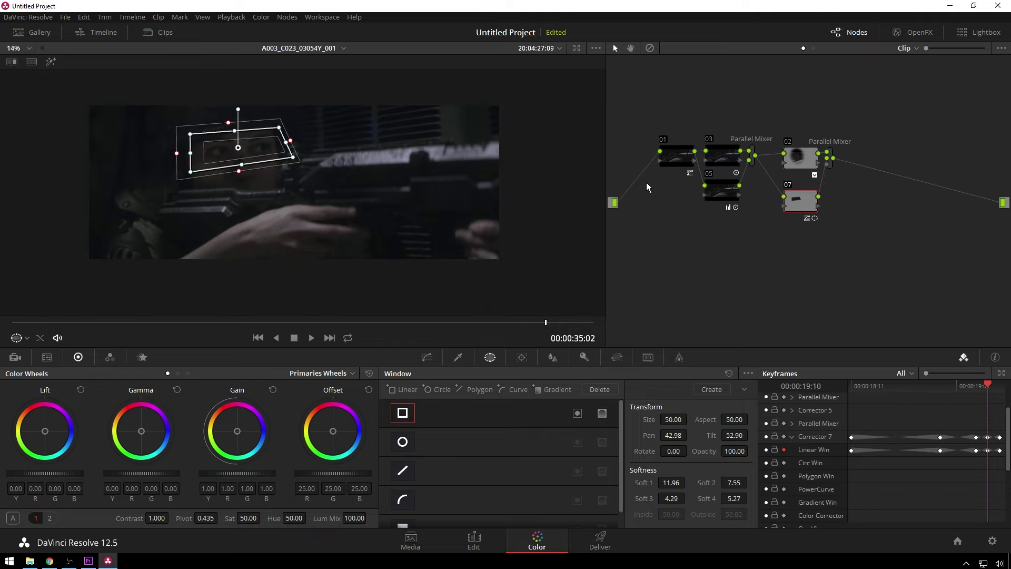
pyautogui.click(670, 166)
pyautogui.hotkey('shift', 's')
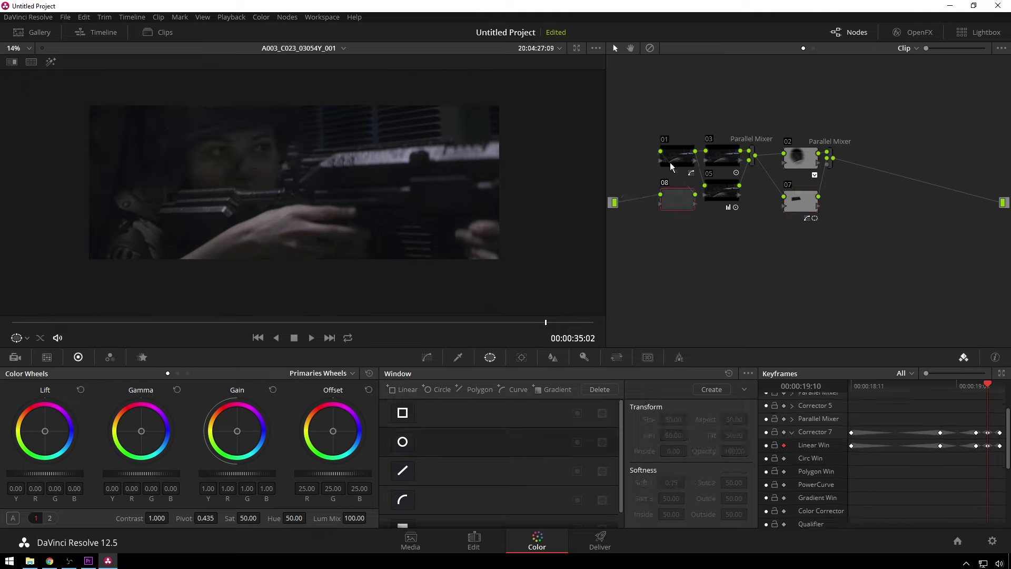
# - Give the new node 08 a large, very soft circle window over the face, placed beside node 01
pyautogui.click(402, 445)
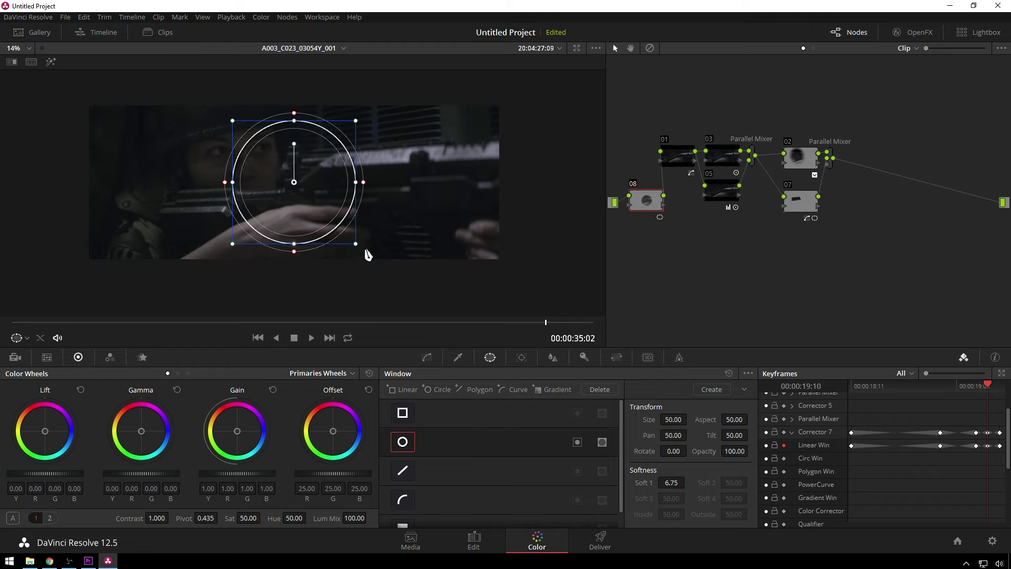
pyautogui.moveTo(366, 254); pyautogui.dragTo(408, 295)
pyautogui.moveTo(327, 230); pyautogui.dragTo(253, 216)
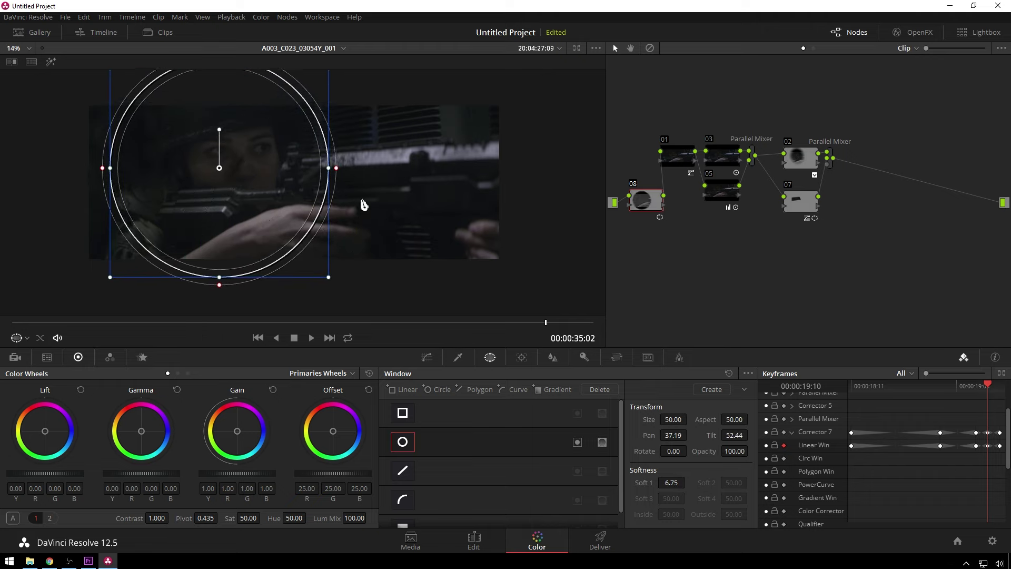
pyautogui.moveTo(671, 482); pyautogui.dragTo(741, 483)
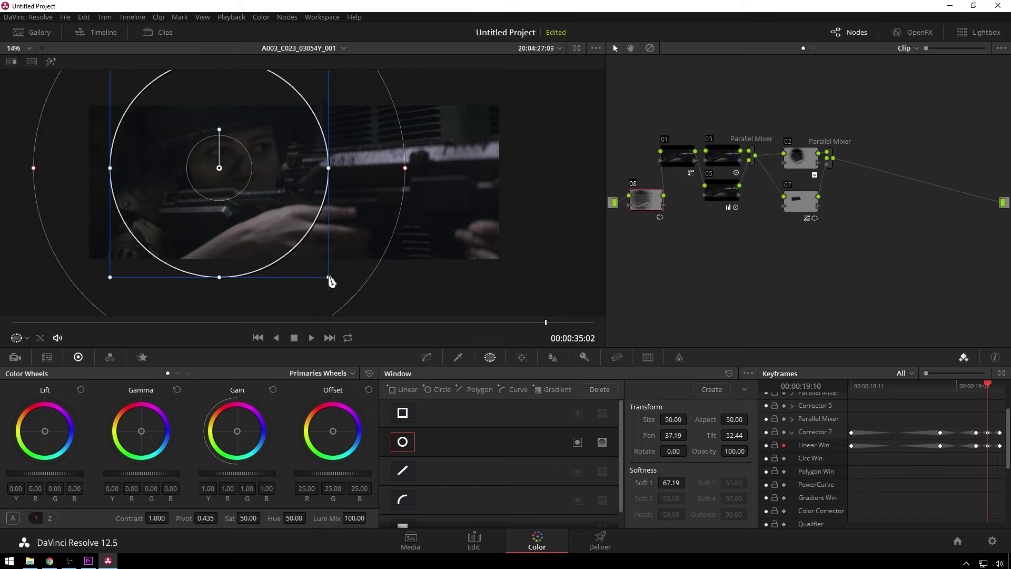
pyautogui.moveTo(329, 277); pyautogui.dragTo(363, 312)
pyautogui.moveTo(237, 218); pyautogui.dragTo(247, 217)
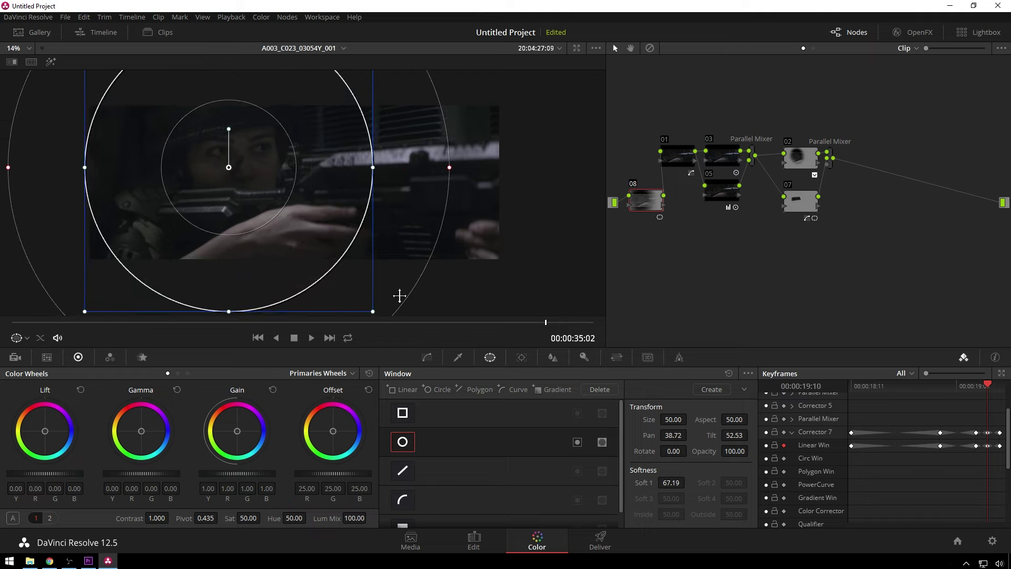
pyautogui.moveTo(451, 171); pyautogui.dragTo(463, 168)
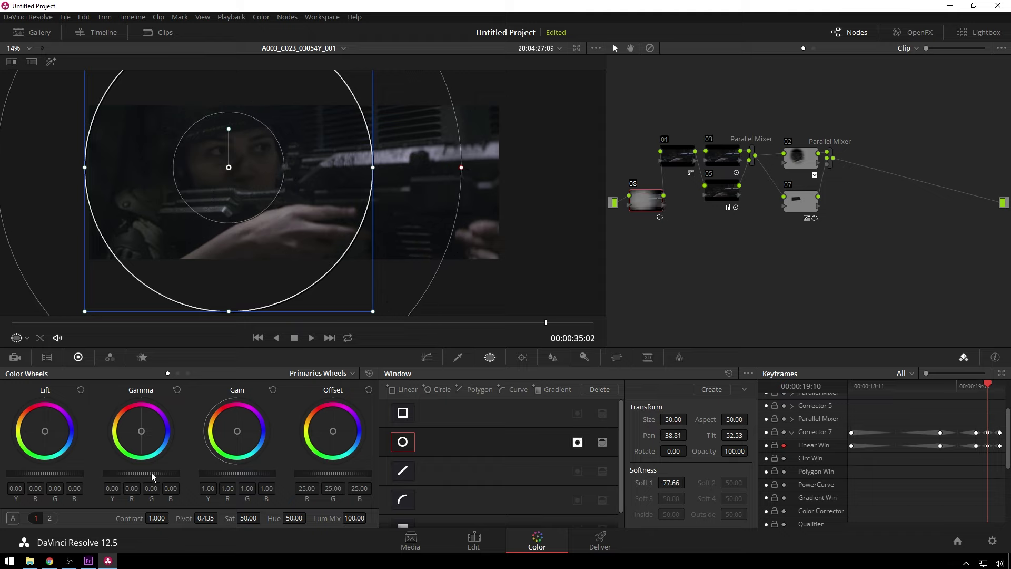
pyautogui.scroll(-1, 150, 473)
pyautogui.moveTo(651, 199); pyautogui.dragTo(642, 163)
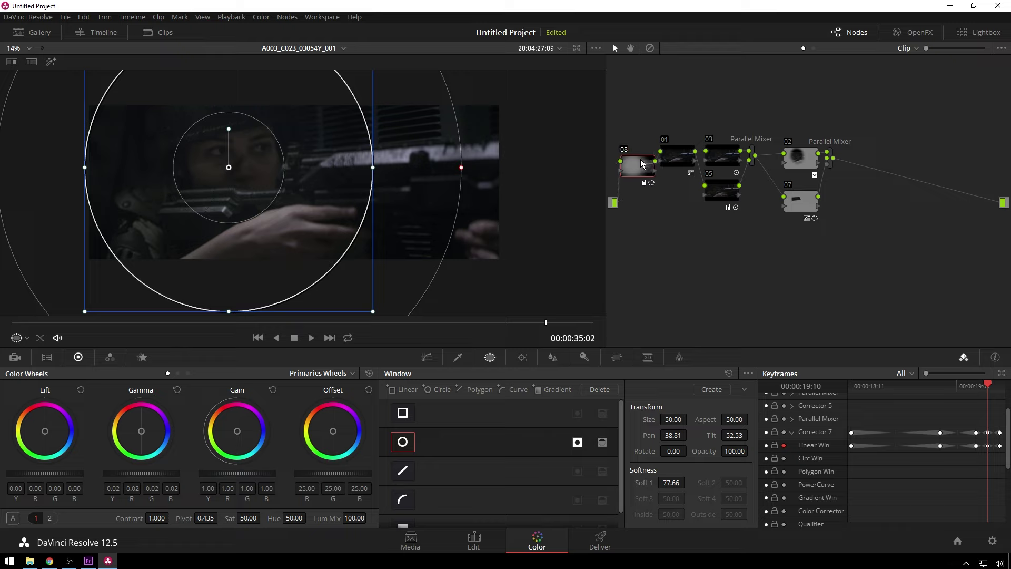
# - Undo the extra serial node 09 and reset node 08's gamma to zero
pyautogui.click(830, 161)
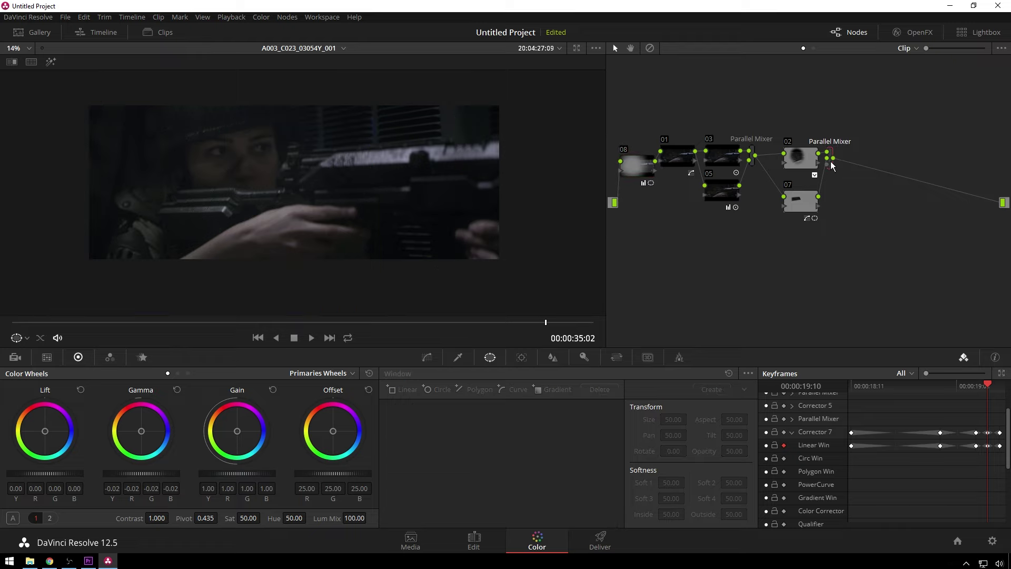
pyautogui.hotkey('alt', 's')
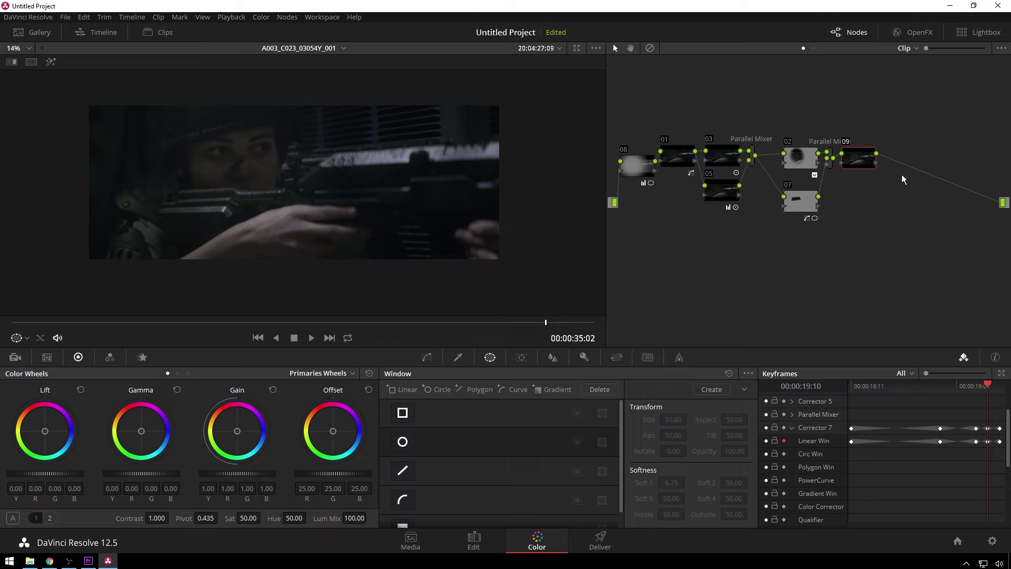
pyautogui.hotkey('ctrl', 'z')
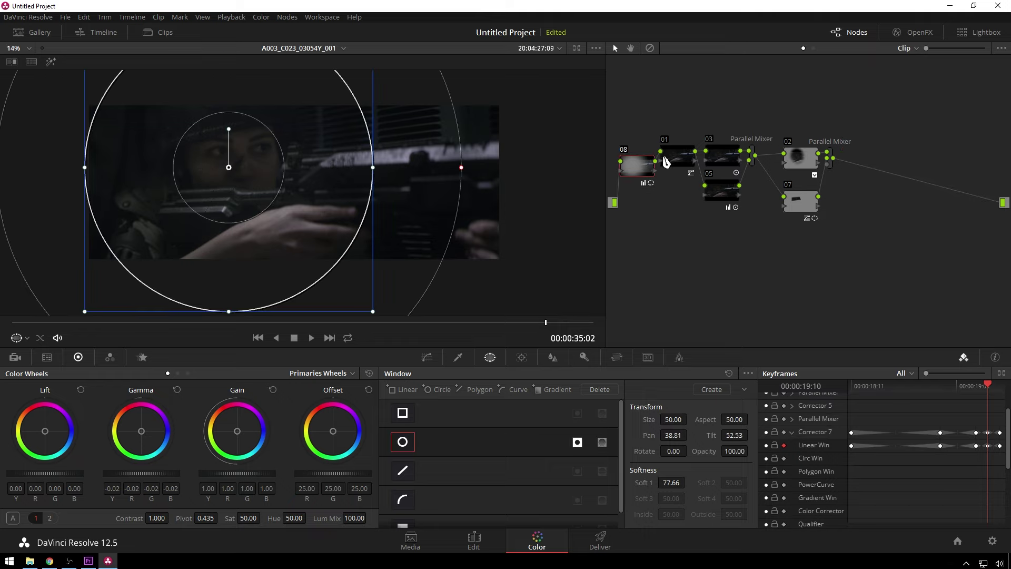
pyautogui.click(178, 389)
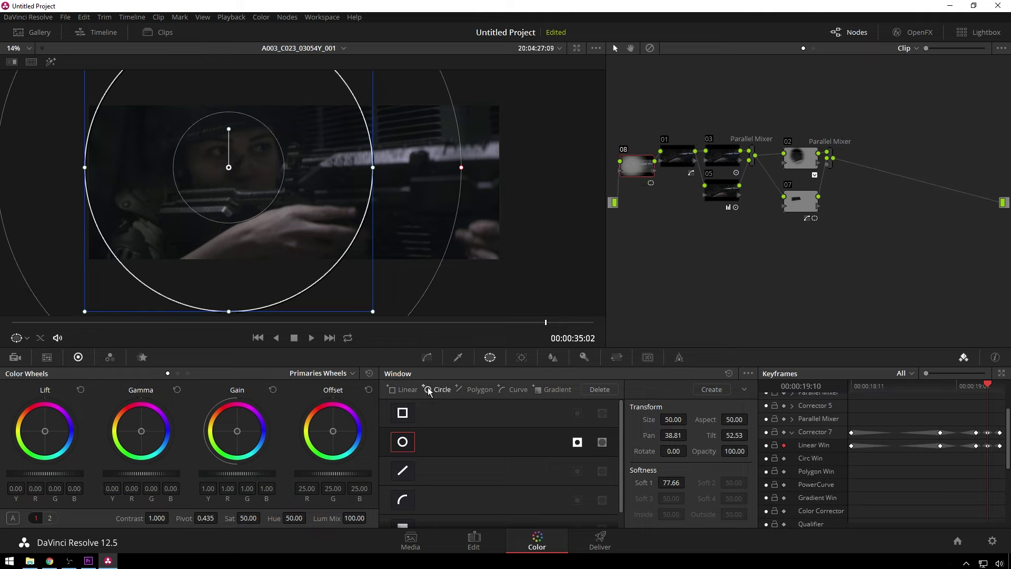
# - Add two points that sag node 08's luma curve below the diagonal
pyautogui.click(430, 360)
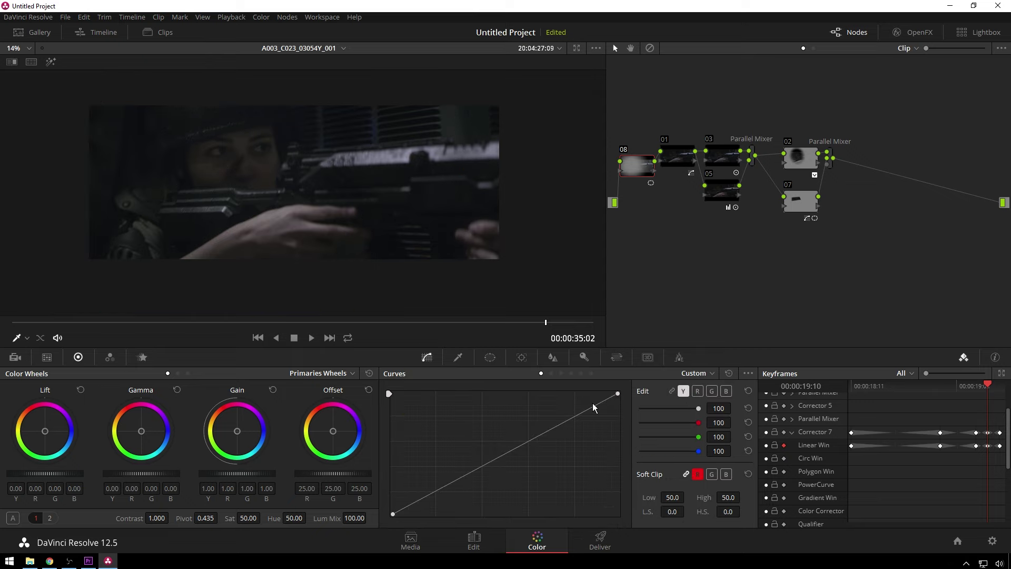
pyautogui.moveTo(534, 439); pyautogui.dragTo(524, 458)
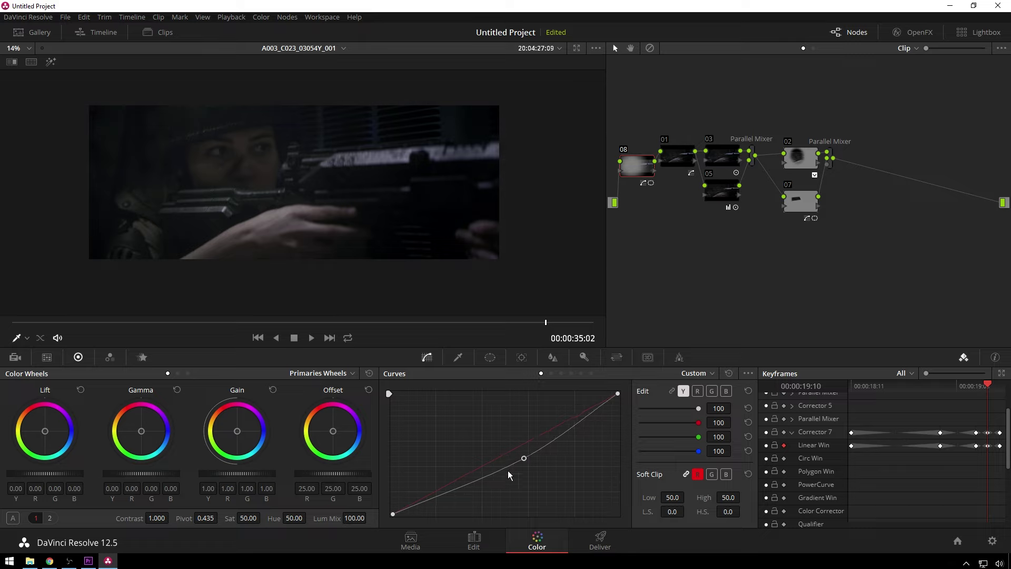
pyautogui.moveTo(456, 490); pyautogui.dragTo(423, 500)
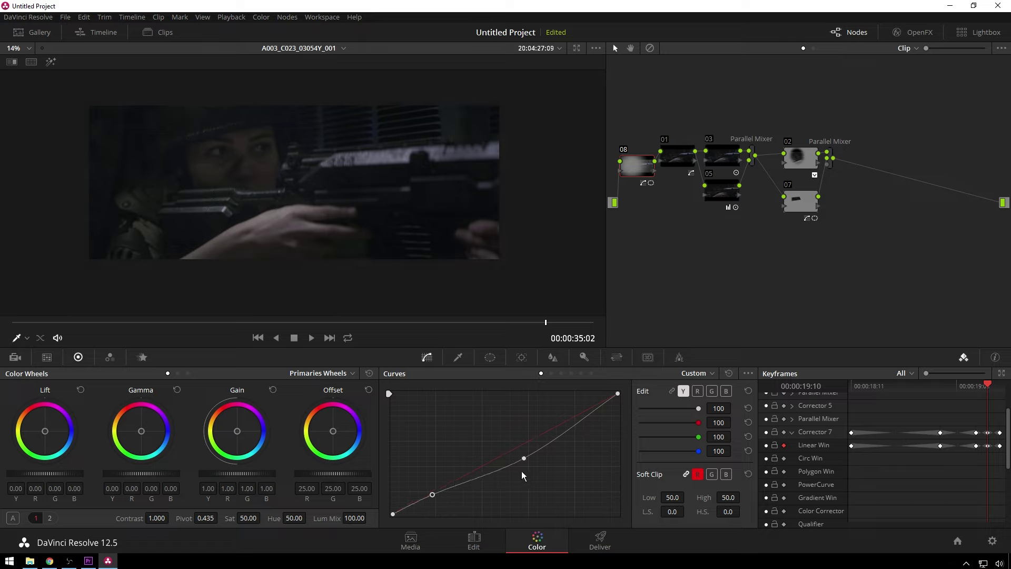
pyautogui.moveTo(528, 461); pyautogui.dragTo(549, 450)
pyautogui.click(432, 493)
pyautogui.moveTo(433, 494); pyautogui.dragTo(438, 493)
pyautogui.click(397, 162)
# - Nudge node 02's Contrast field up and drag node 08's Sat field down slightly
pyautogui.click(795, 160)
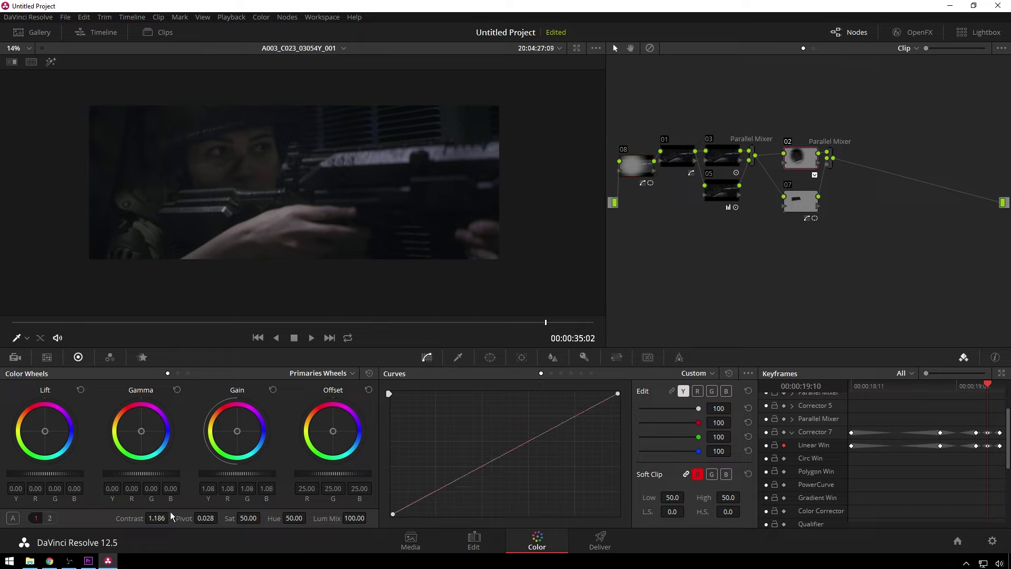
pyautogui.moveTo(135, 519); pyautogui.dragTo(220, 519)
pyautogui.click(627, 172)
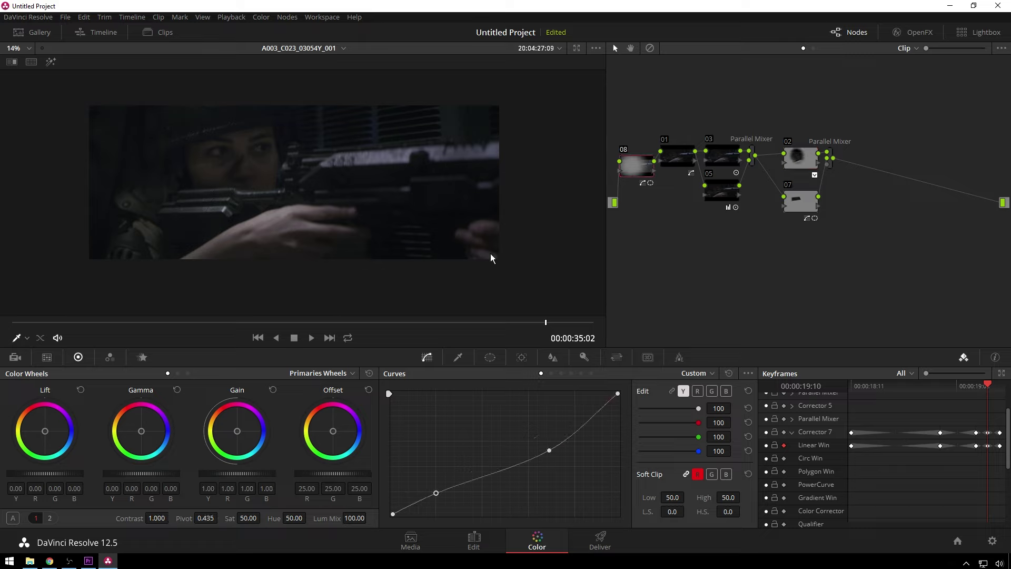
pyautogui.moveTo(234, 518); pyautogui.dragTo(226, 518)
# - Give node 01 a Lum Vs Sat curve: shadows pulled to zero, a mid bend point, highlights lowered to 0.86
pyautogui.click(679, 166)
pyautogui.click(592, 373)
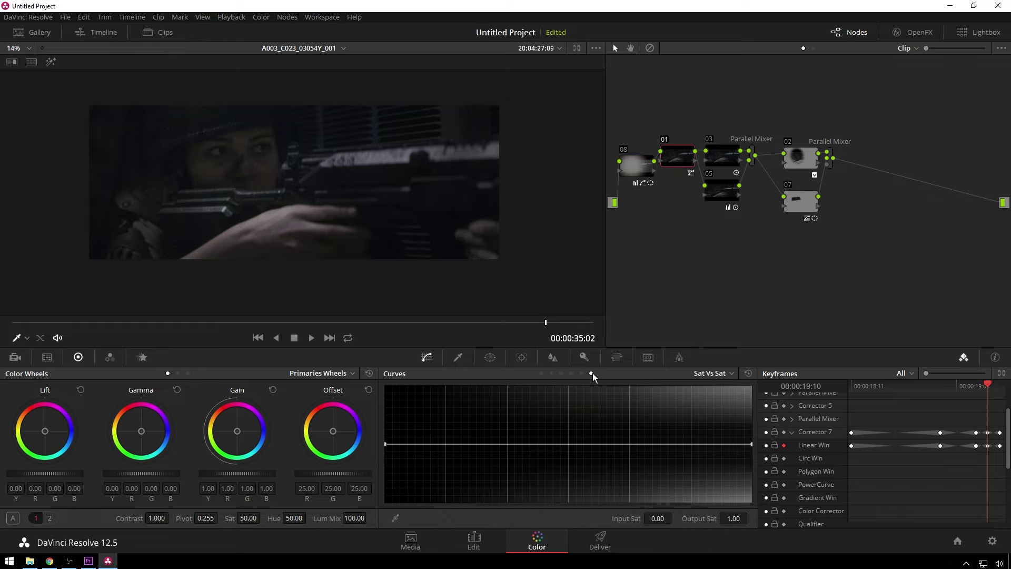
pyautogui.click(580, 373)
pyautogui.moveTo(388, 449); pyautogui.dragTo(391, 518)
pyautogui.moveTo(505, 483); pyautogui.dragTo(437, 424)
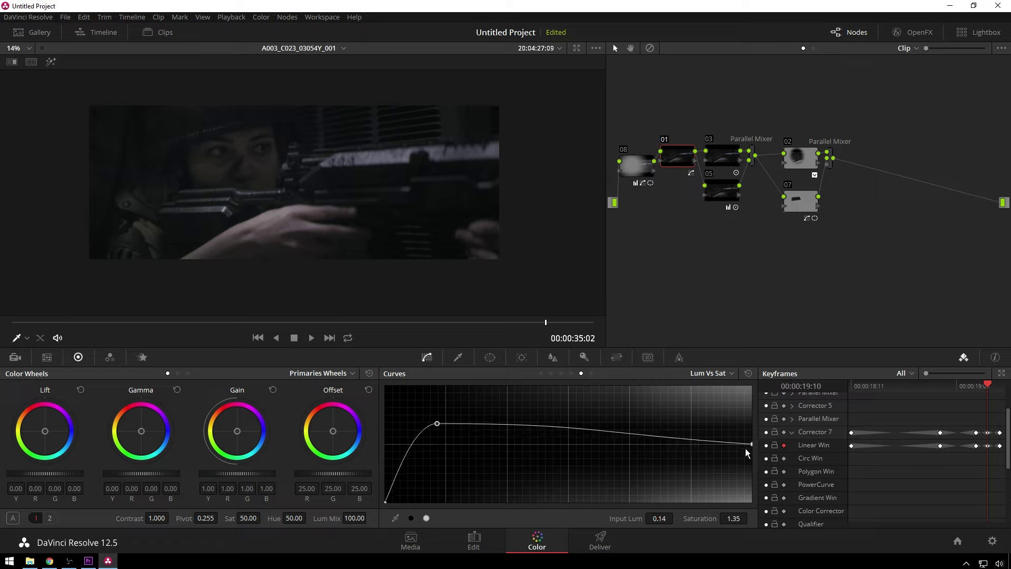
pyautogui.moveTo(751, 445); pyautogui.dragTo(754, 453)
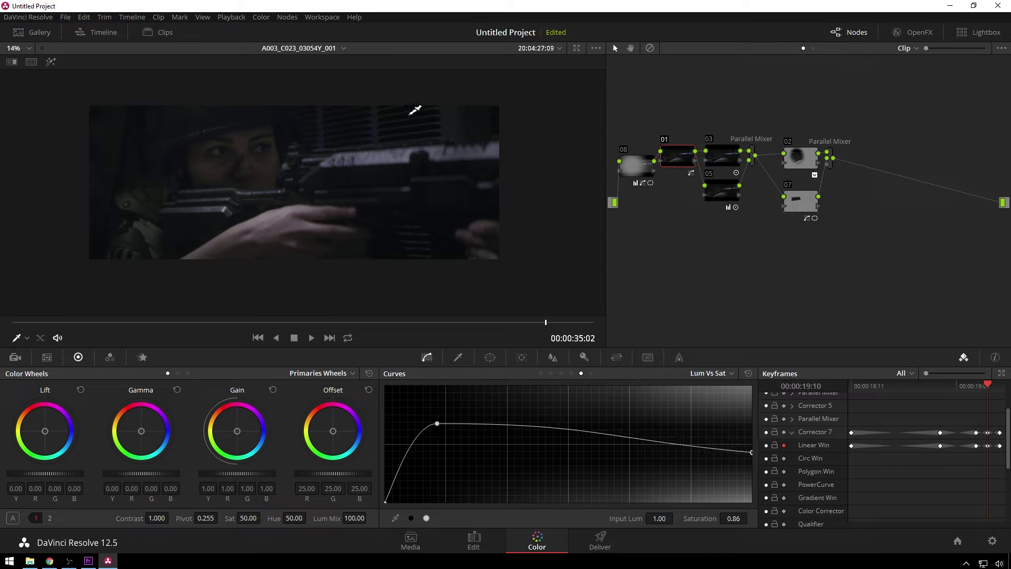
# - Save the current project as HeroesNeverDie_Trailer_Color
pyautogui.click(425, 135)
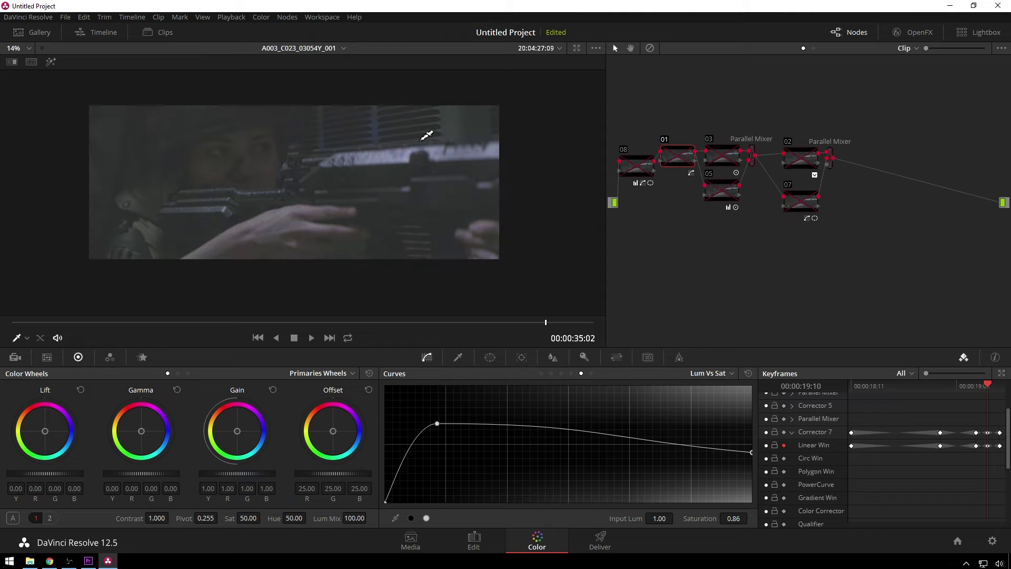
pyautogui.hotkey('ctrl', 's')
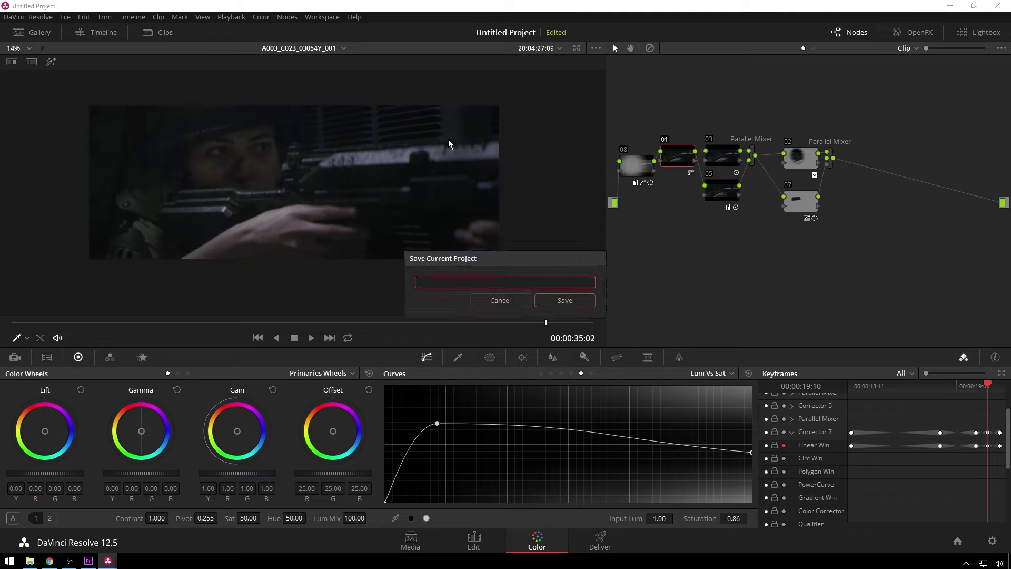
pyautogui.write('HeroesNeverDie_Trailer_Color')
pyautogui.press('Return')
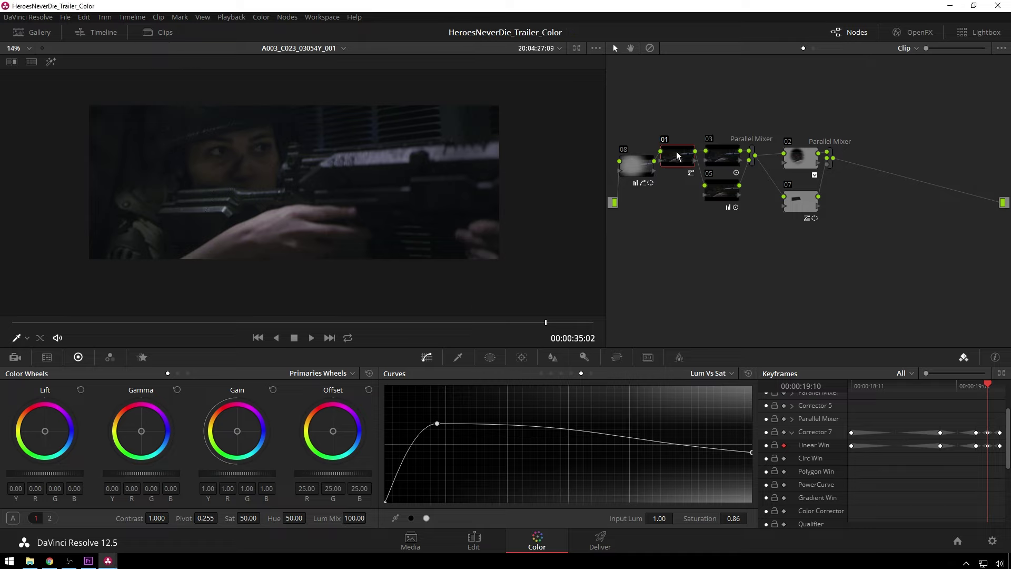
# - Toggle node 01 off and on to compare, then label it Primary
pyautogui.hotkey('ctrl', 'd')
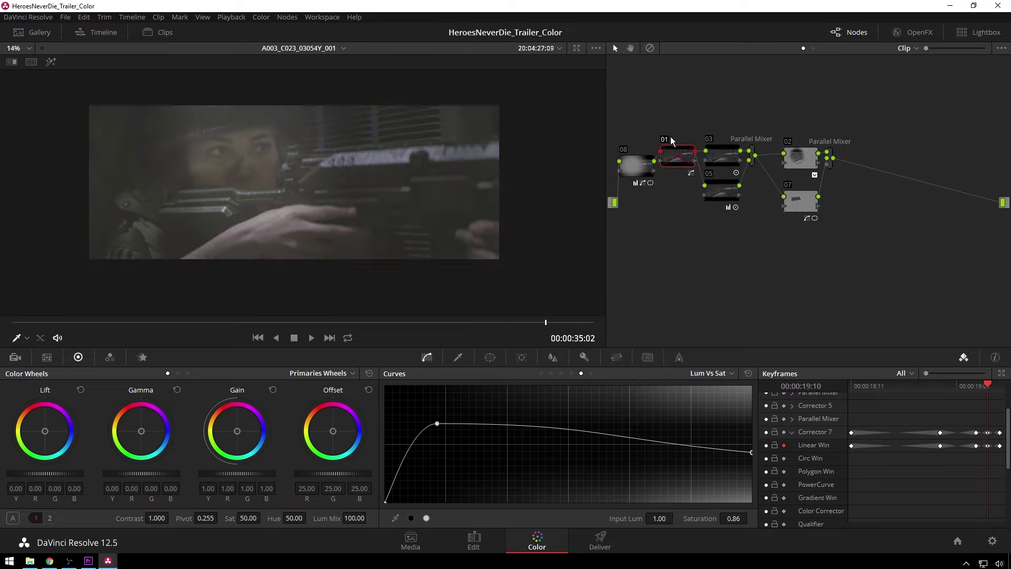
pyautogui.hotkey('ctrl', 'd')
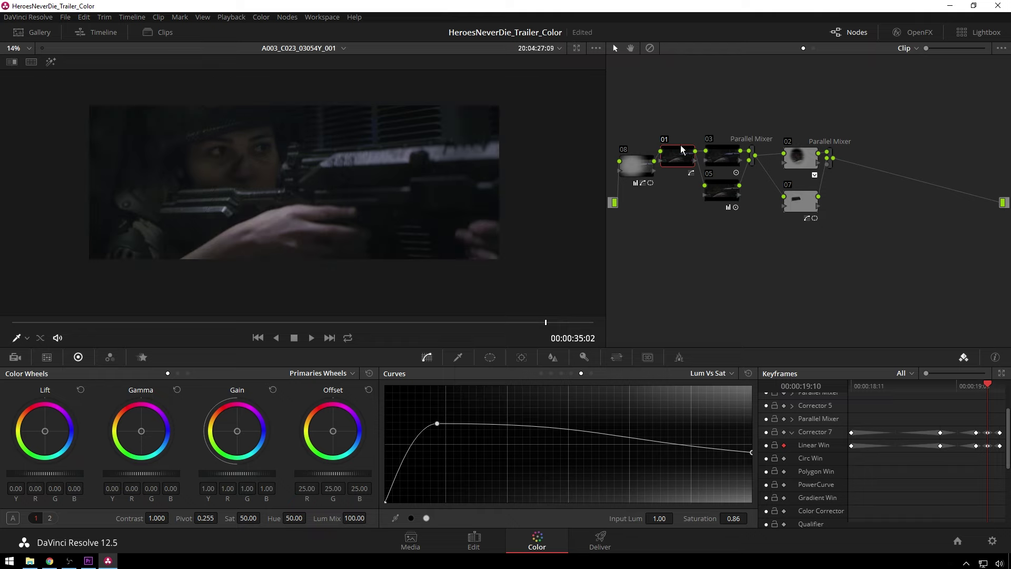
pyautogui.rightClick(686, 164)
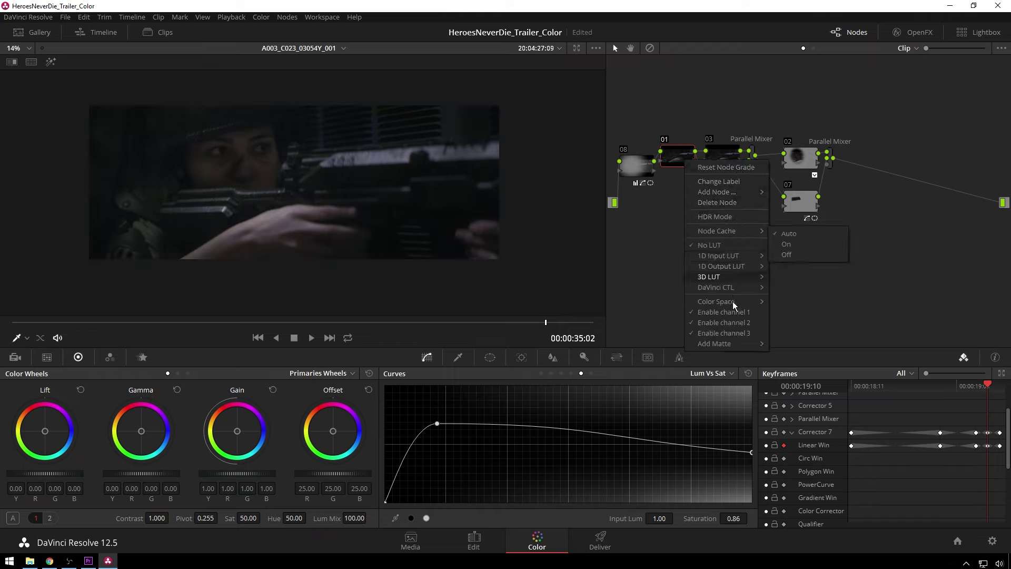
pyautogui.click(725, 182)
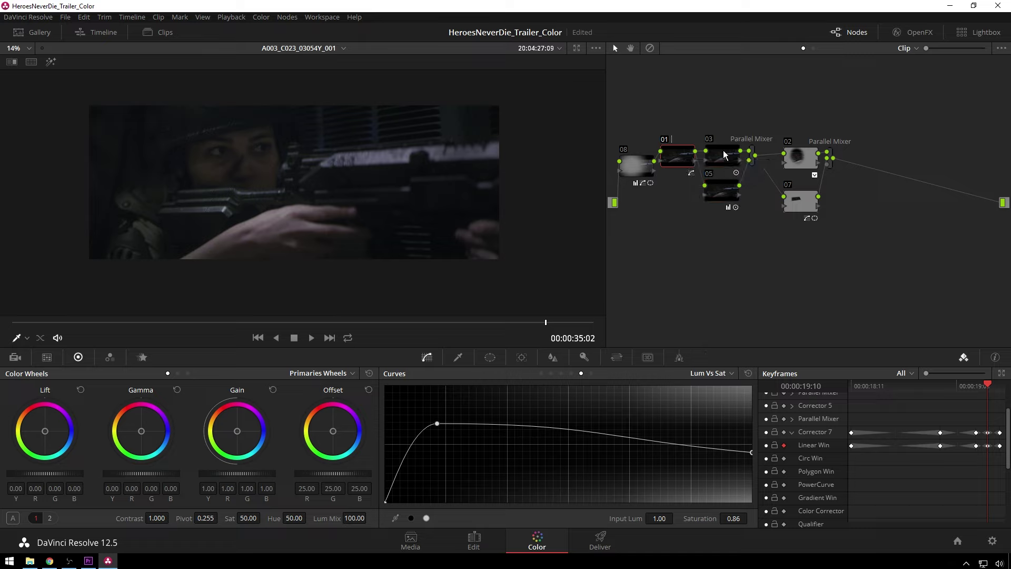
pyautogui.write('Primary')
# - Shift nodes 03/05, nodes 02/07 with their Parallel Mixer, and the Primary node to the right
pyautogui.moveTo(746, 201); pyautogui.dragTo(755, 210)
pyautogui.moveTo(718, 153); pyautogui.dragTo(735, 156)
pyautogui.moveTo(860, 122); pyautogui.dragTo(782, 224)
pyautogui.moveTo(820, 166); pyautogui.dragTo(868, 158)
pyautogui.moveTo(690, 160); pyautogui.dragTo(702, 162)
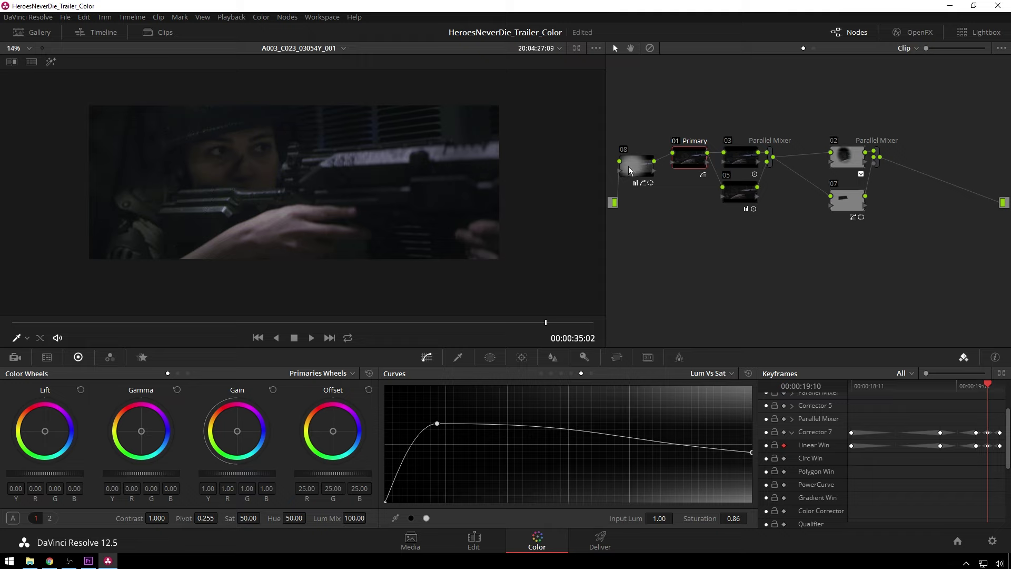
# - Label node 08 Vin
pyautogui.rightClick(633, 162)
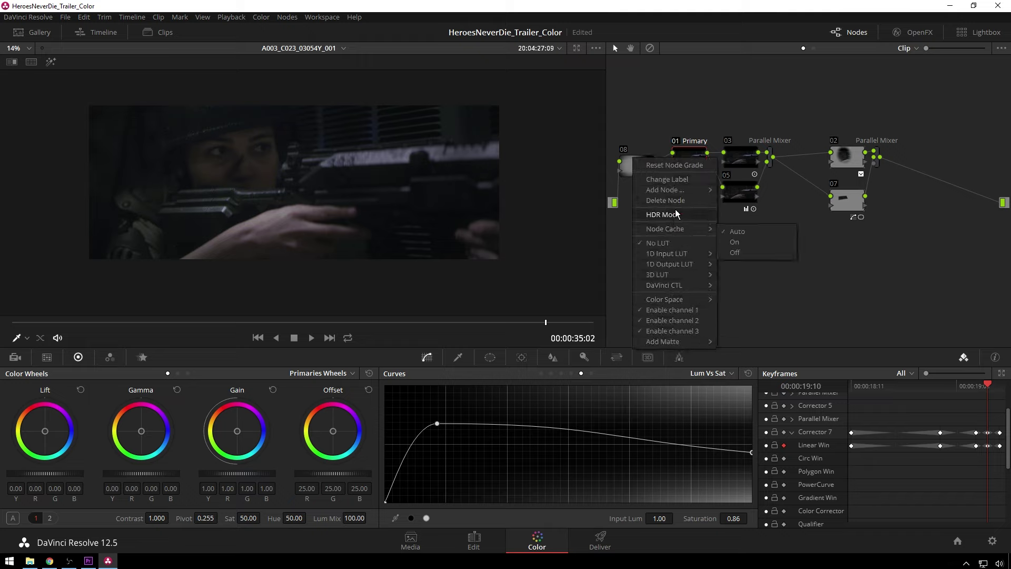
pyautogui.click(691, 177)
pyautogui.write('Vin')
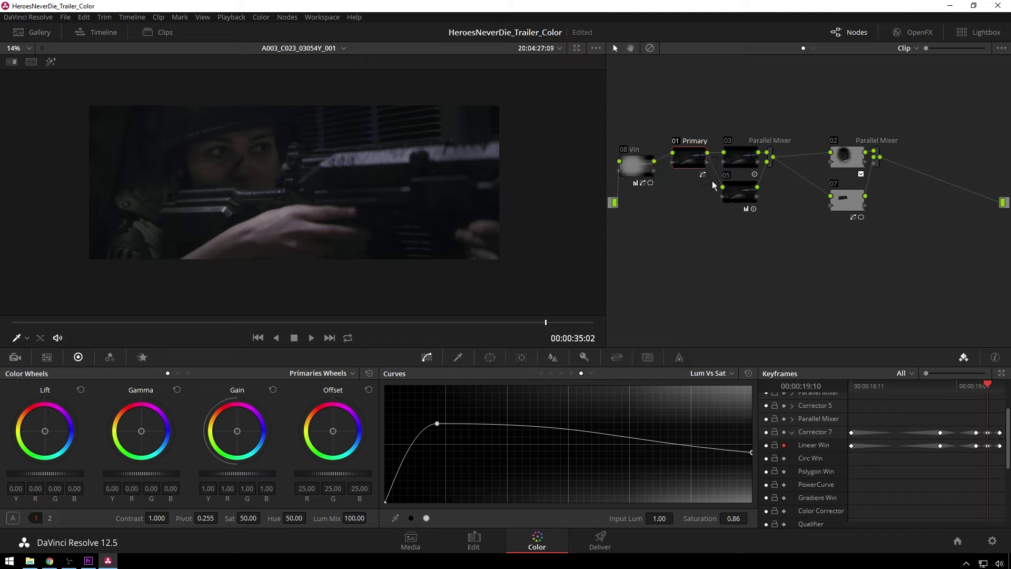